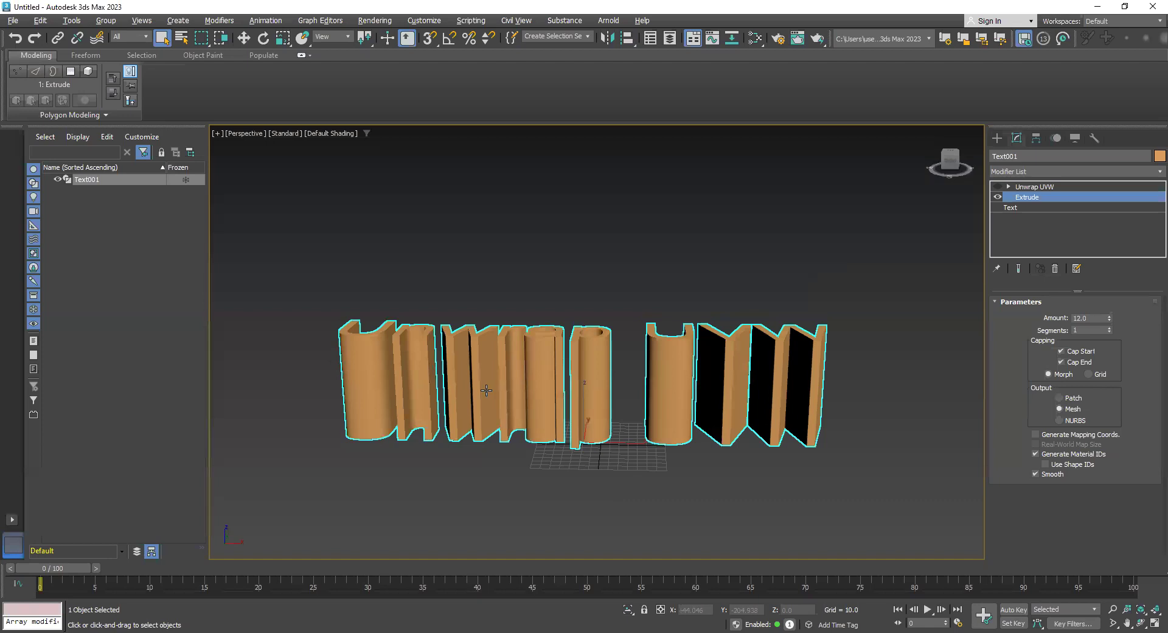
Switch to the browser and look through the Colgate toothpaste box reference images.
{"action": "middle_click_drag", "start_coordinate": [580, 435], "coordinate": [581, 503], "text": "alt"}
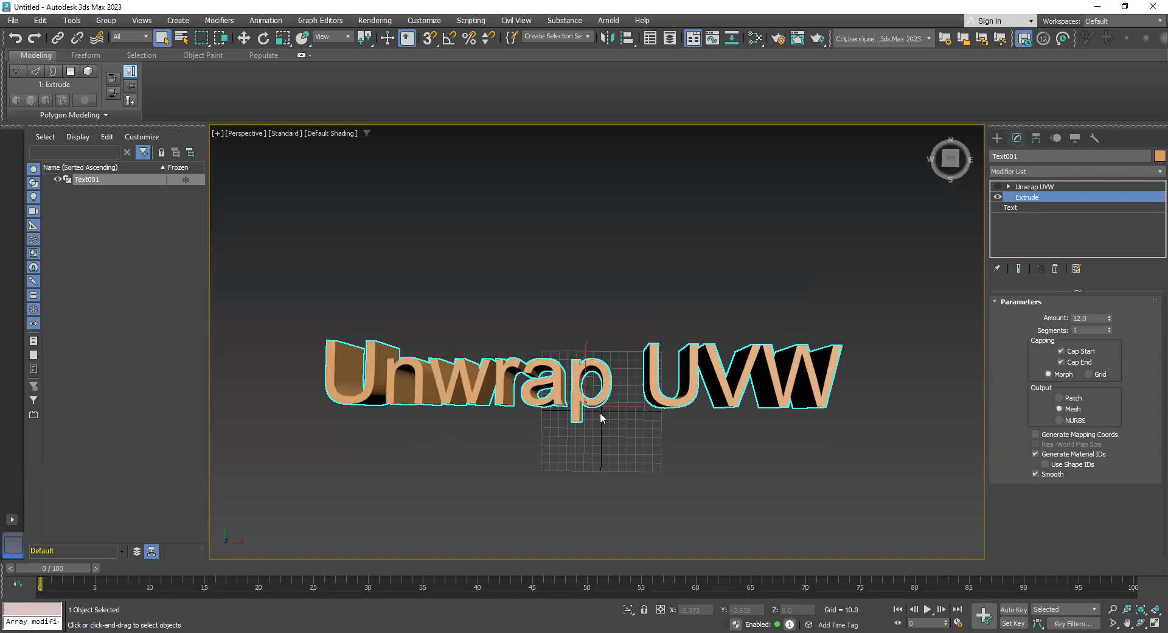
{"action": "key", "text": "alt+Tab"}
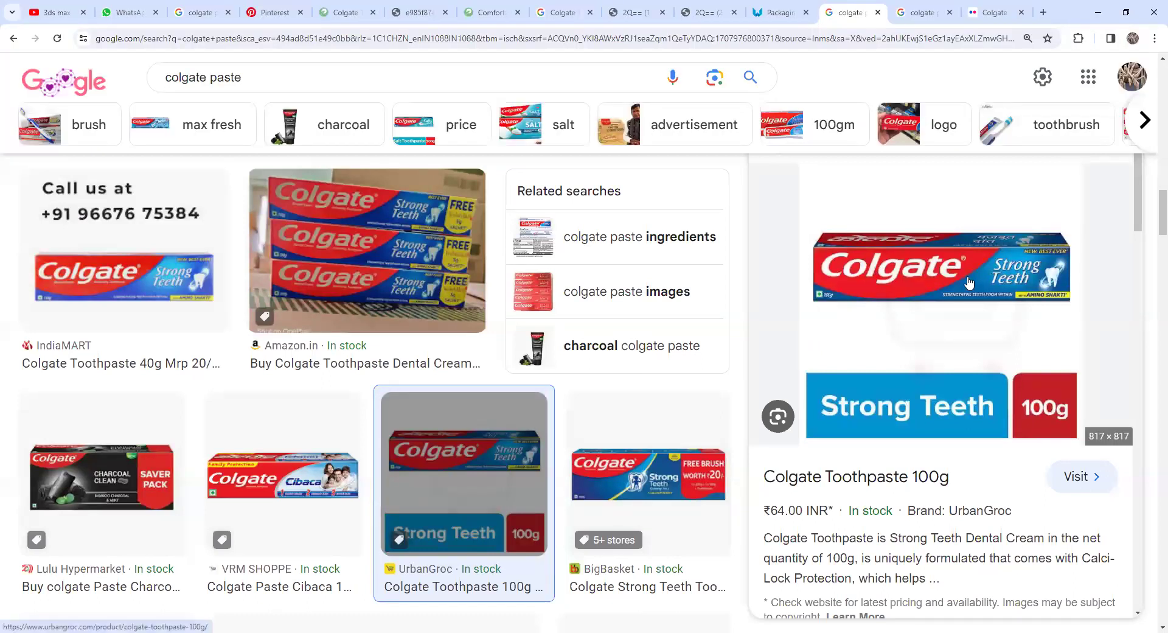
{"action": "left_click", "coordinate": [927, 6]}
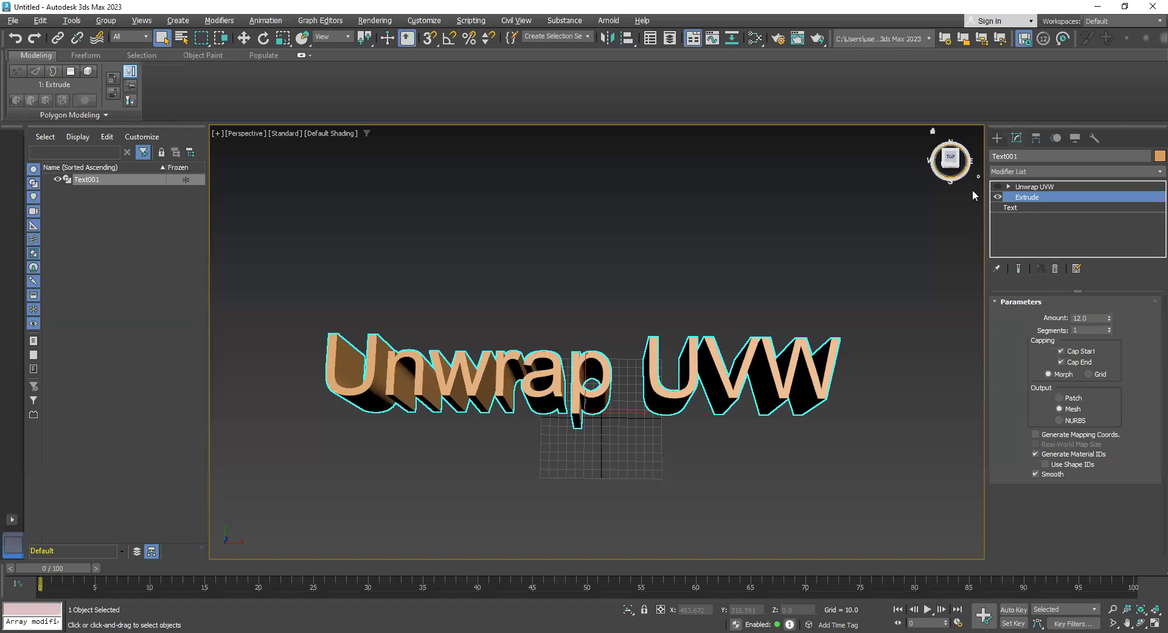
Create a standard Box in front of the text, about 366 wide, 89 long and 42 high.
{"action": "left_click", "coordinate": [991, 139]}
{"action": "left_click", "coordinate": [997, 156]}
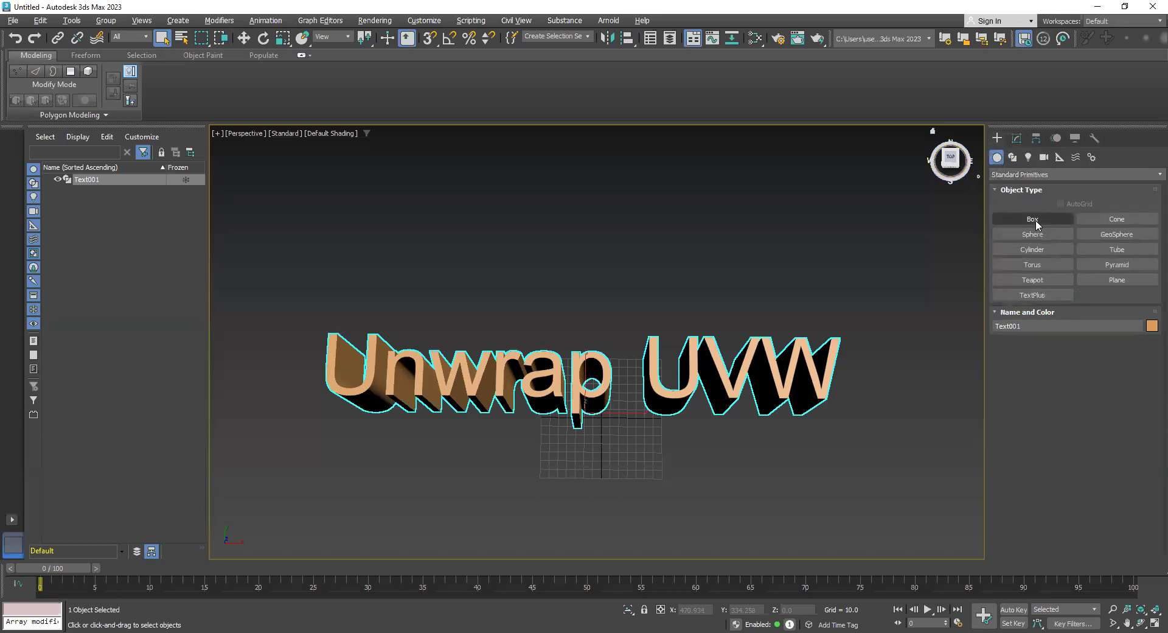
{"action": "left_click", "coordinate": [1034, 219]}
{"action": "left_click_drag", "start_coordinate": [396, 481], "coordinate": [712, 556]}
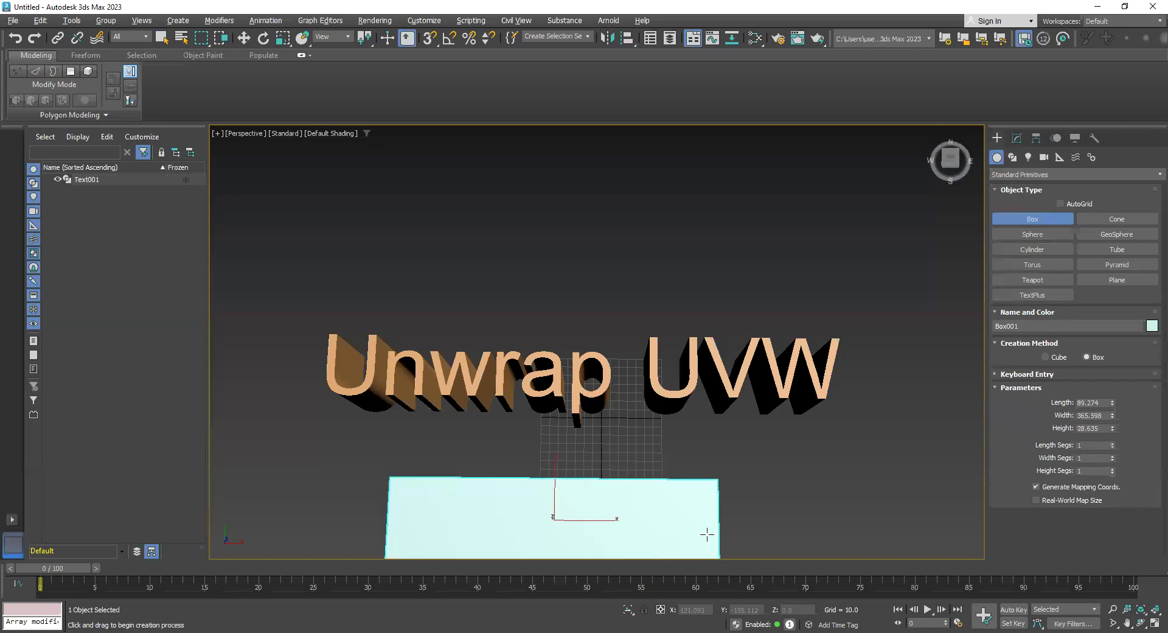
{"action": "left_click", "coordinate": [703, 529]}
{"action": "middle_click_drag", "start_coordinate": [733, 516], "coordinate": [560, 245], "text": "alt"}
{"action": "middle_click_drag", "start_coordinate": [803, 364], "coordinate": [756, 365], "text": "alt"}
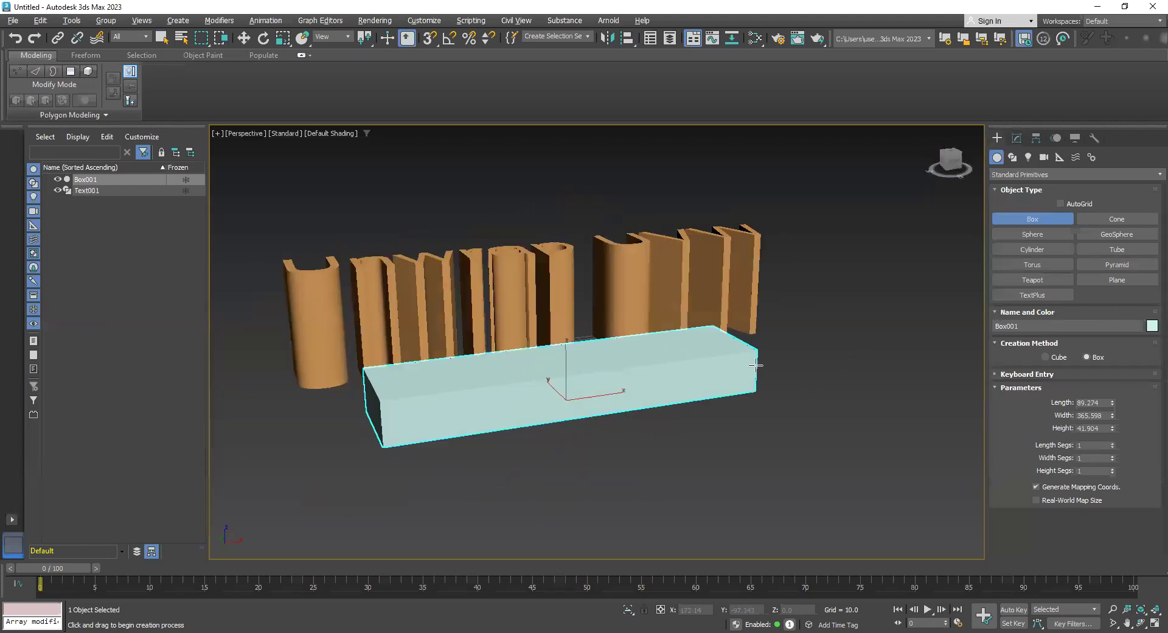
{"action": "middle_click_drag", "start_coordinate": [724, 433], "coordinate": [776, 433], "text": "alt"}
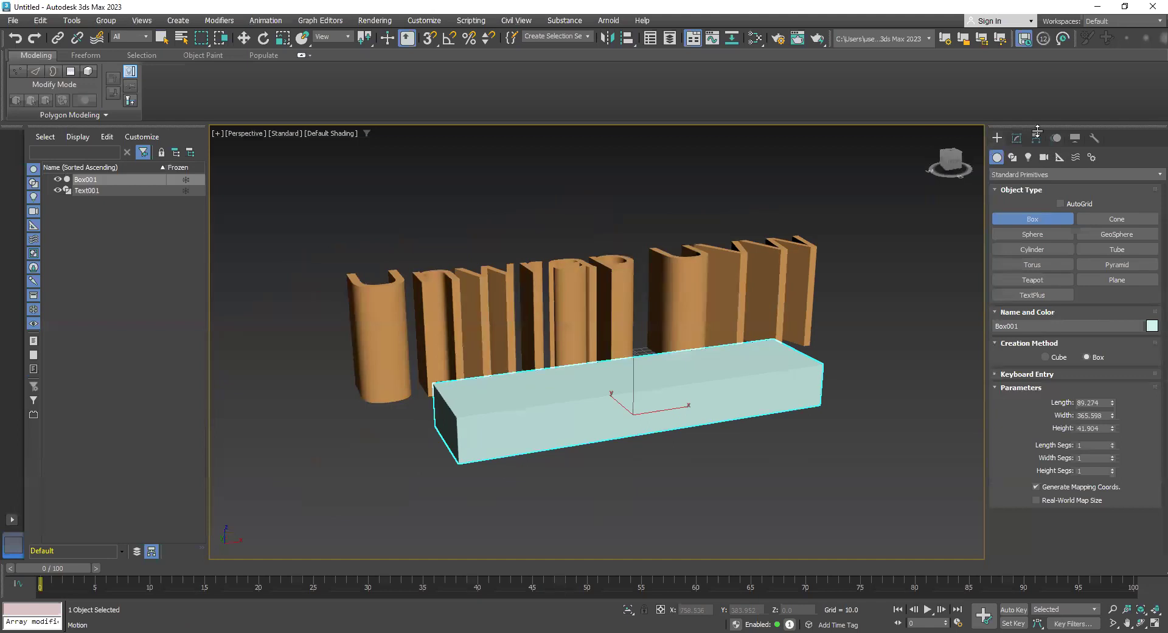
Add an Edit Patch modifier to the box.
{"action": "left_click", "coordinate": [1016, 138]}
{"action": "left_click", "coordinate": [1040, 173]}
{"action": "key", "text": "e"}
{"action": "key", "text": "e"}
{"action": "key", "text": "e"}
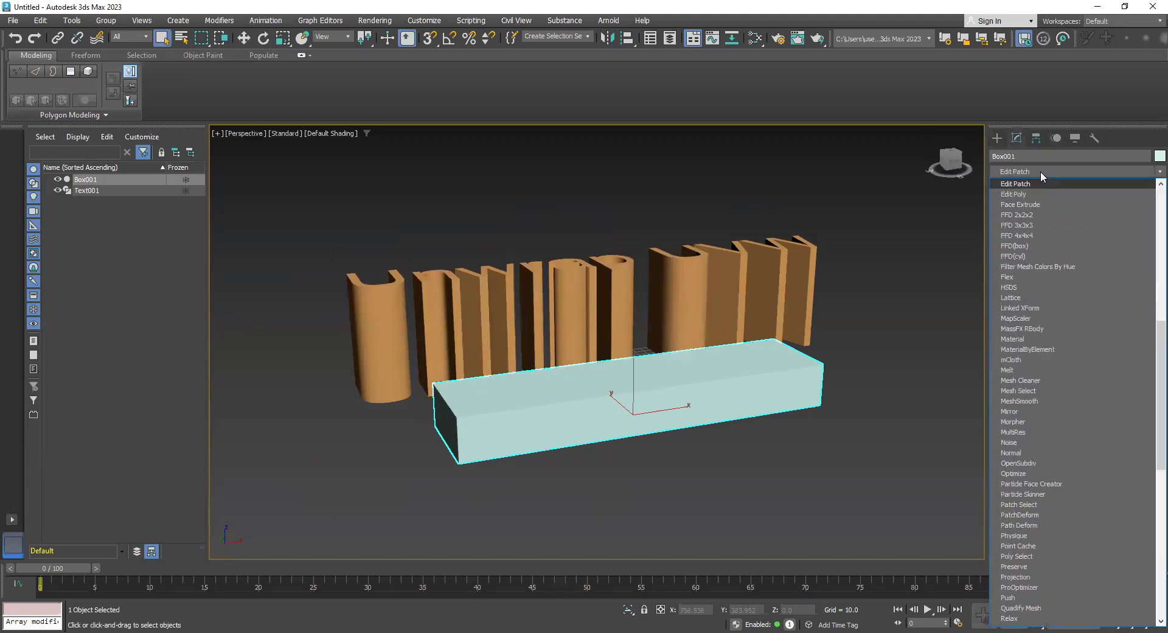
{"action": "key", "text": "Return"}
Add an Edit Poly modifier to the box.
{"action": "left_click", "coordinate": [1043, 173]}
{"action": "key", "text": "e"}
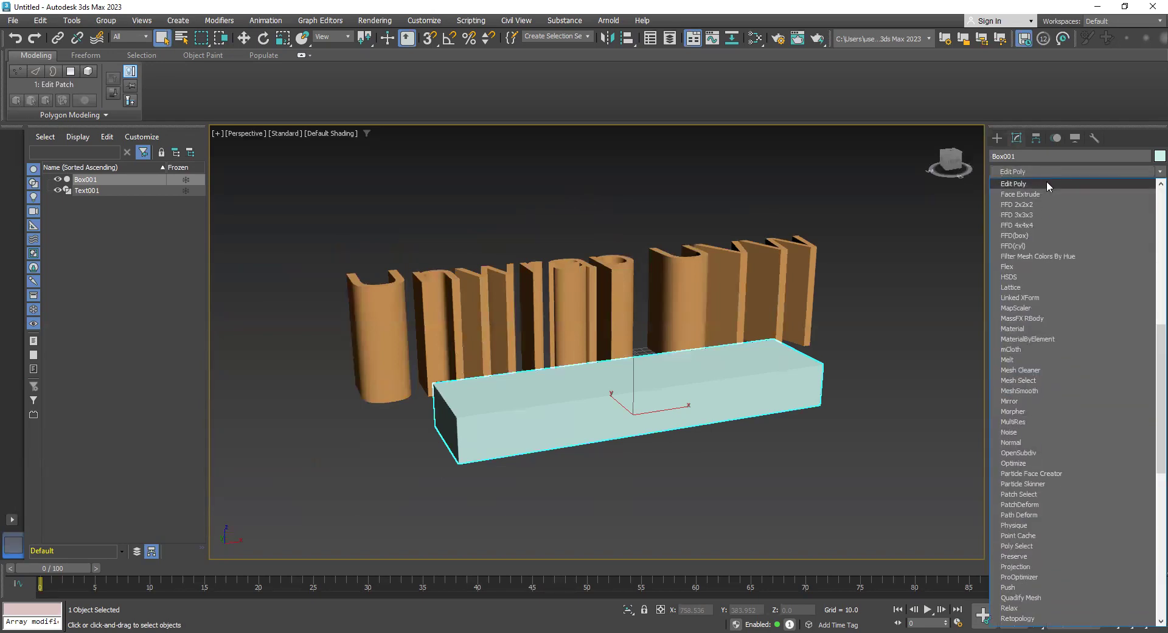
{"action": "left_click", "coordinate": [1046, 182]}
Delete the Edit Patch modifier from the box's modifier stack.
{"action": "left_click", "coordinate": [1036, 197]}
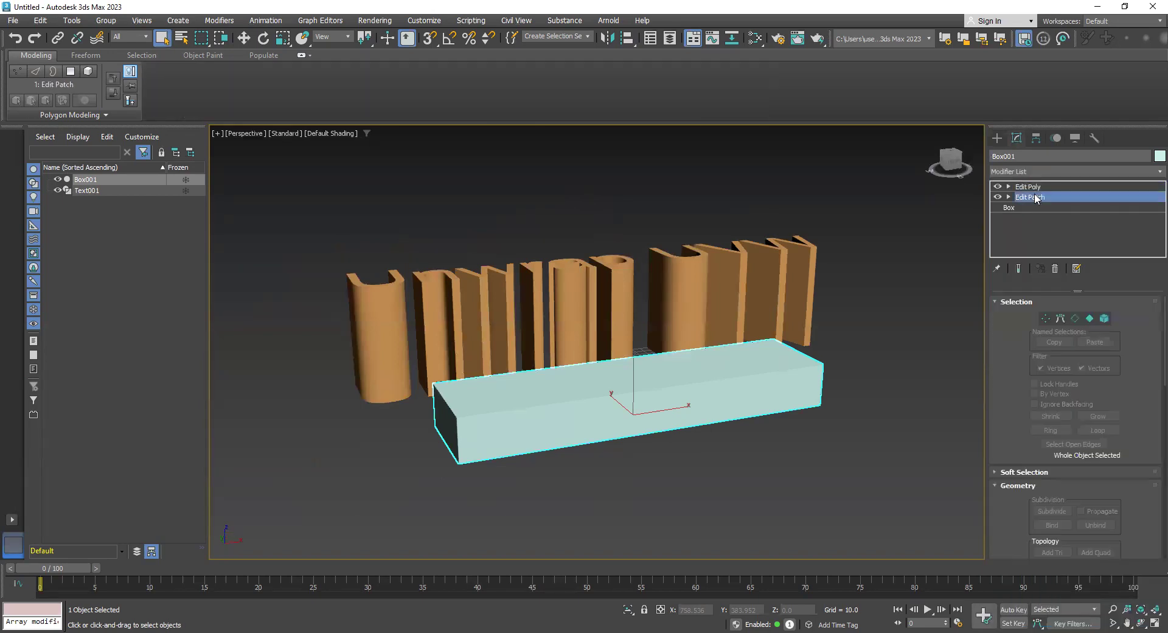
{"action": "right_click", "coordinate": [1033, 191]}
{"action": "left_click", "coordinate": [1028, 187]}
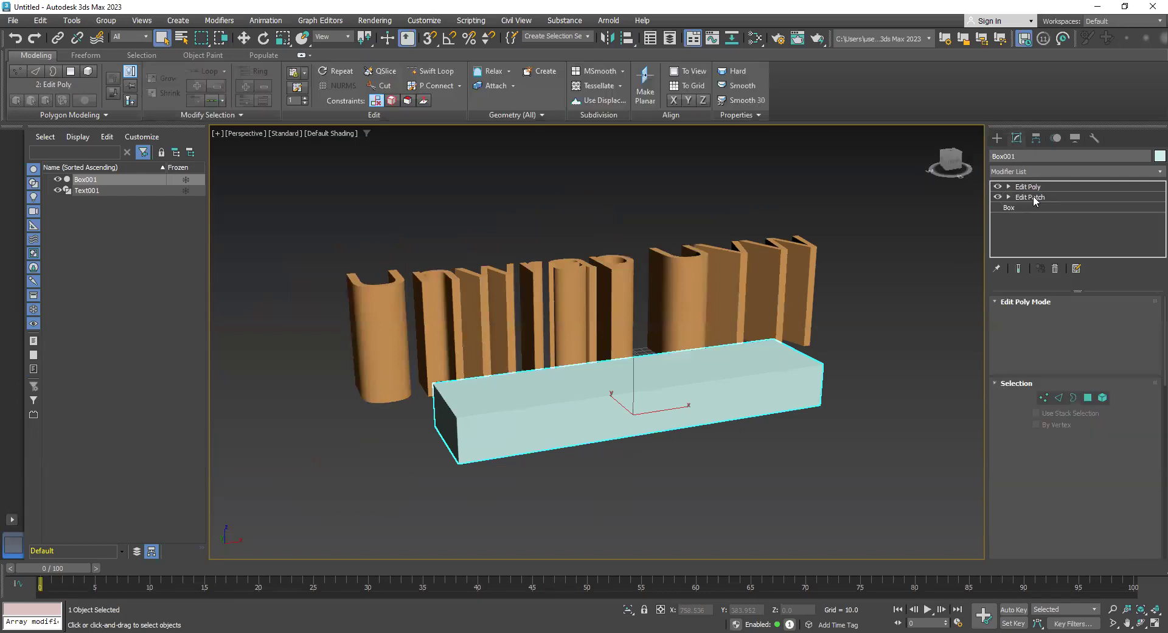
{"action": "left_click", "coordinate": [1035, 197]}
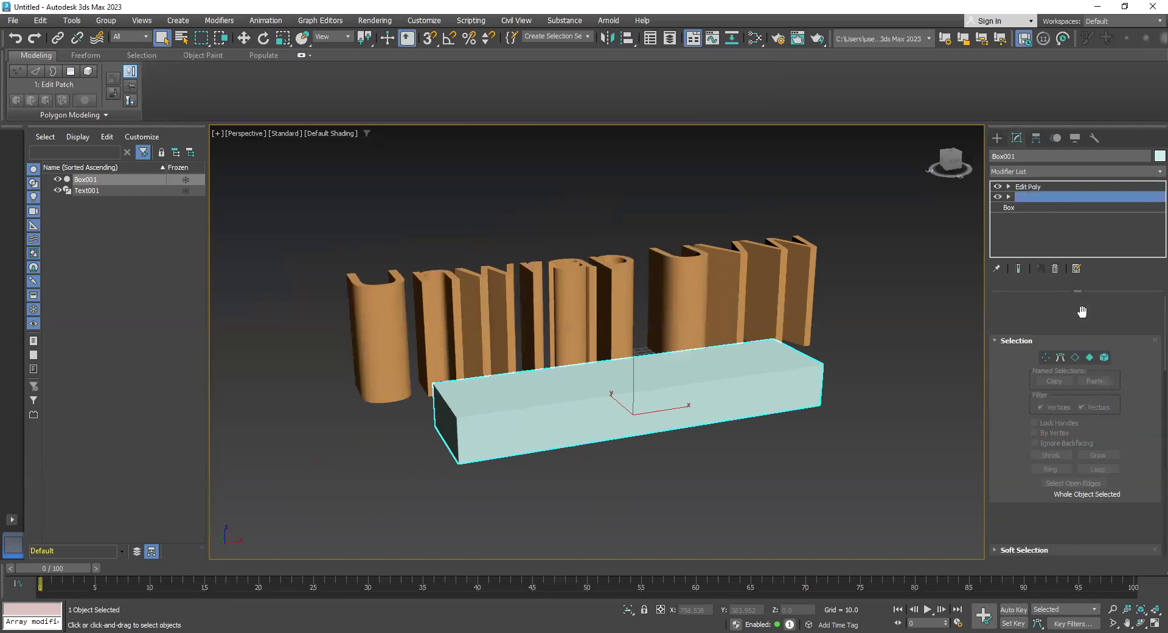
{"action": "left_click", "coordinate": [1056, 267]}
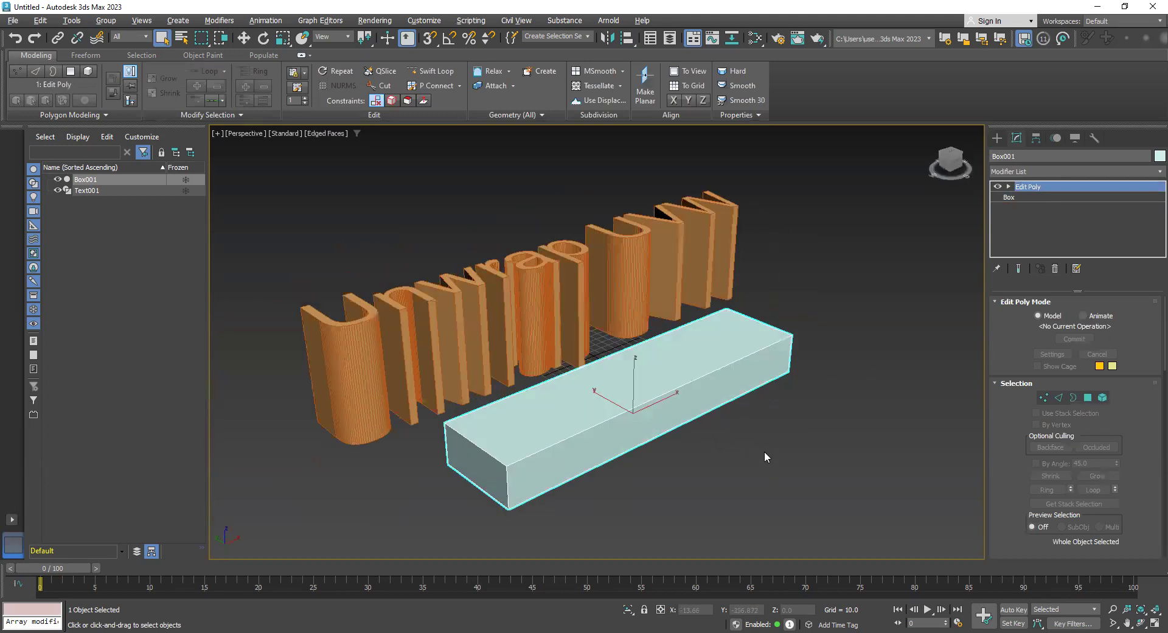
Make the box taller by moving its top polygon upward along Z at polygon level.
{"action": "key", "text": "z"}
{"action": "key", "text": "4"}
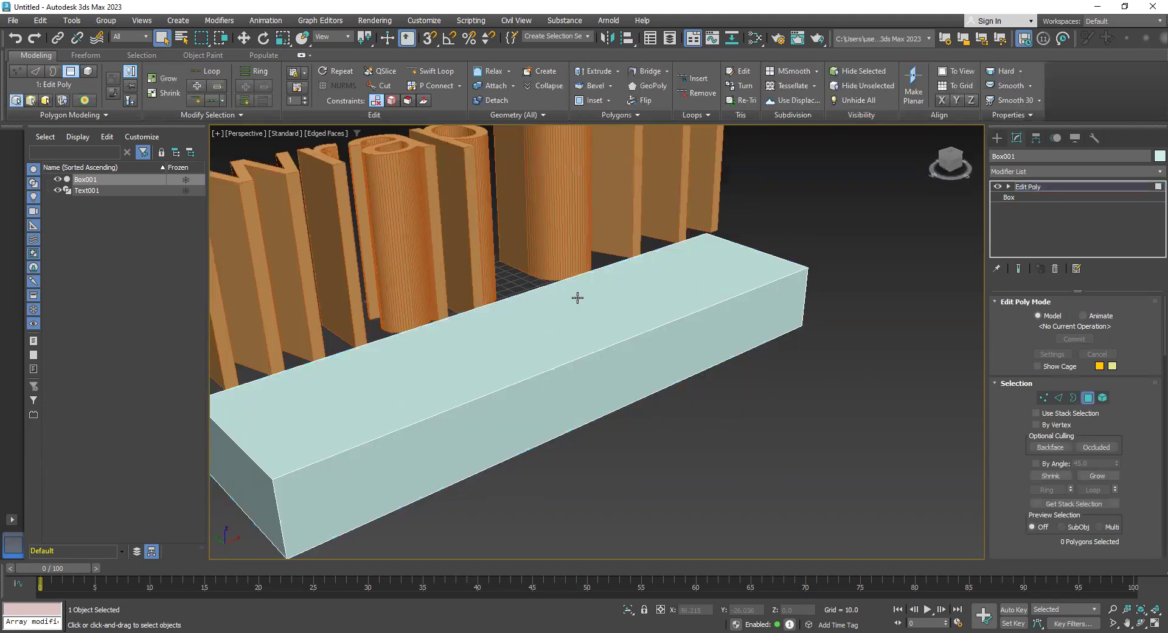
{"action": "left_click", "coordinate": [578, 298]}
{"action": "scroll", "coordinate": [547, 350], "scroll_direction": "down", "scroll_amount": 4}
{"action": "key", "text": "w"}
{"action": "left_click_drag", "start_coordinate": [571, 286], "coordinate": [570, 241]}
{"action": "middle_click_drag", "start_coordinate": [709, 311], "coordinate": [669, 328], "text": "alt"}
Raise the box's top polygon slightly further along Z.
{"action": "left_click", "coordinate": [788, 353]}
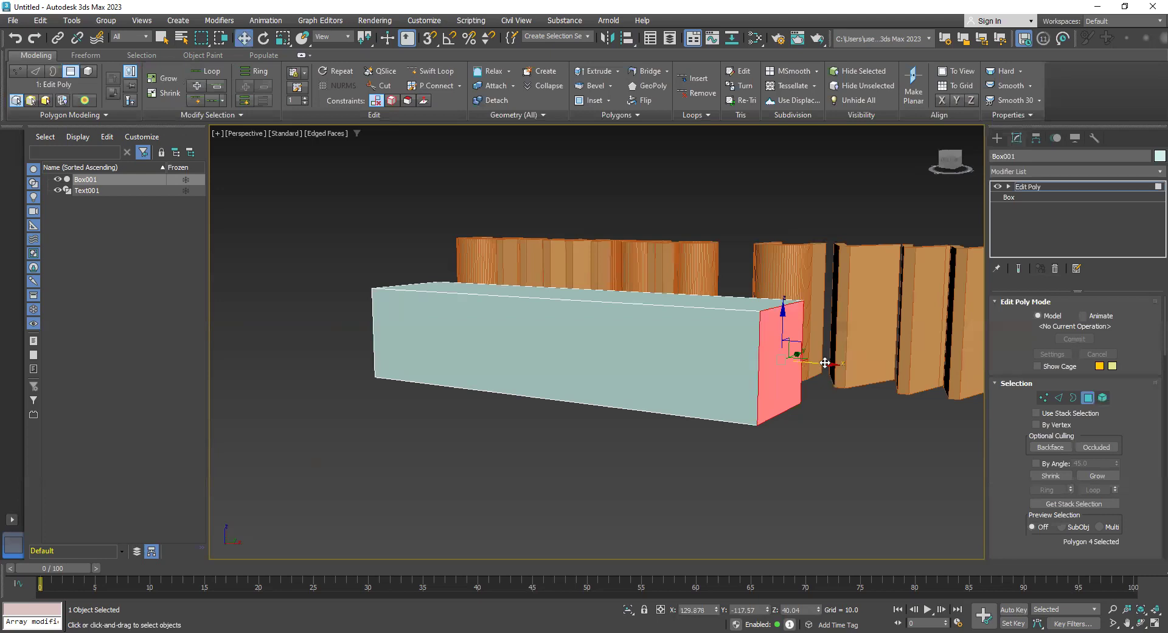
{"action": "middle_click_drag", "start_coordinate": [636, 411], "coordinate": [618, 329], "text": "alt"}
{"action": "left_click", "coordinate": [655, 344]}
{"action": "left_click_drag", "start_coordinate": [540, 285], "coordinate": [540, 283]}
Lengthen the box by moving its end polygon outward along X to about 153, and leave polygon editing.
{"action": "middle_click_drag", "start_coordinate": [851, 365], "coordinate": [795, 383], "text": "alt"}
{"action": "left_click", "coordinate": [800, 454]}
{"action": "middle_click_drag", "start_coordinate": [828, 487], "coordinate": [801, 435]}
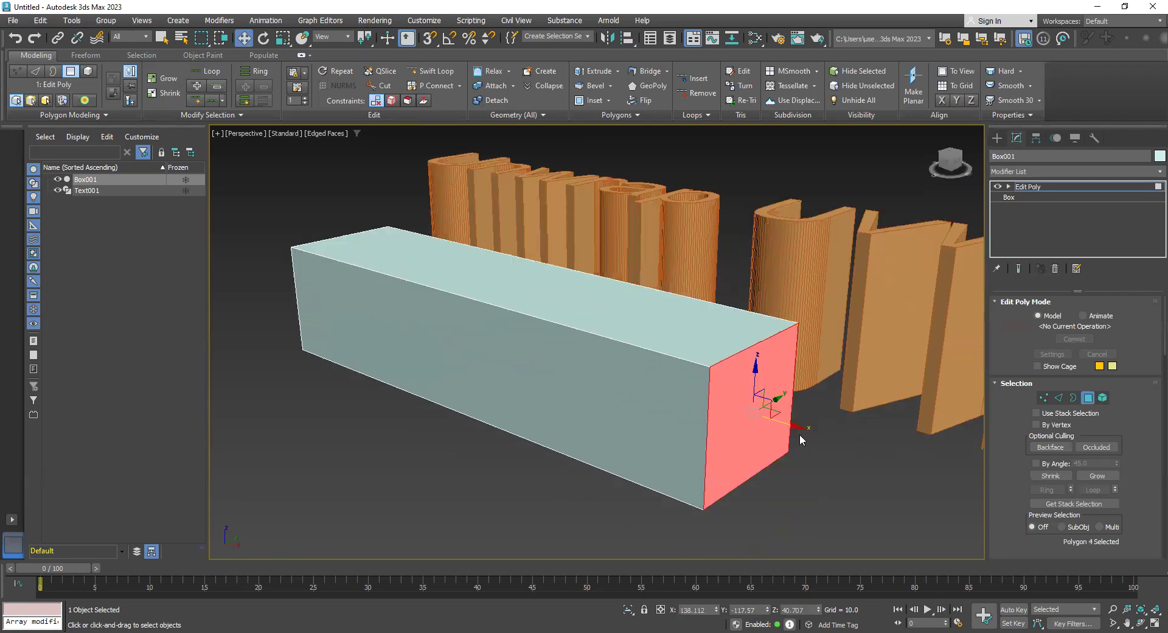
{"action": "left_click_drag", "start_coordinate": [795, 424], "coordinate": [824, 433]}
{"action": "scroll", "coordinate": [718, 473], "scroll_direction": "down", "scroll_amount": 4}
{"action": "middle_click_drag", "start_coordinate": [717, 472], "coordinate": [745, 429], "text": "alt"}
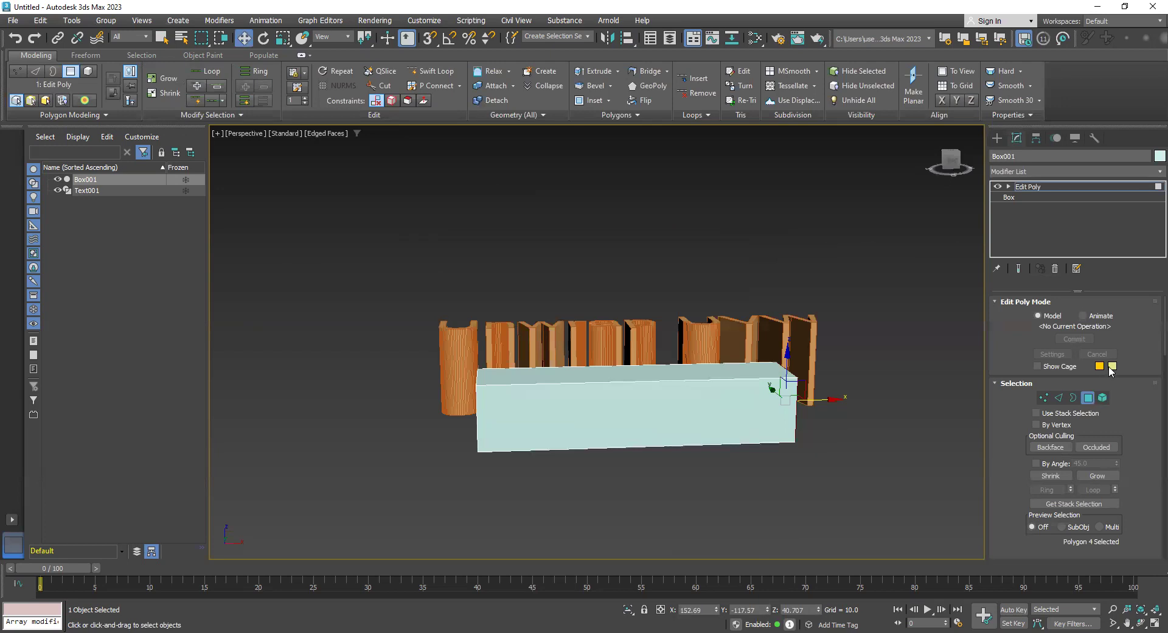
{"action": "left_click", "coordinate": [1085, 400]}
{"action": "middle_click_drag", "start_coordinate": [792, 458], "coordinate": [755, 475], "text": "alt"}
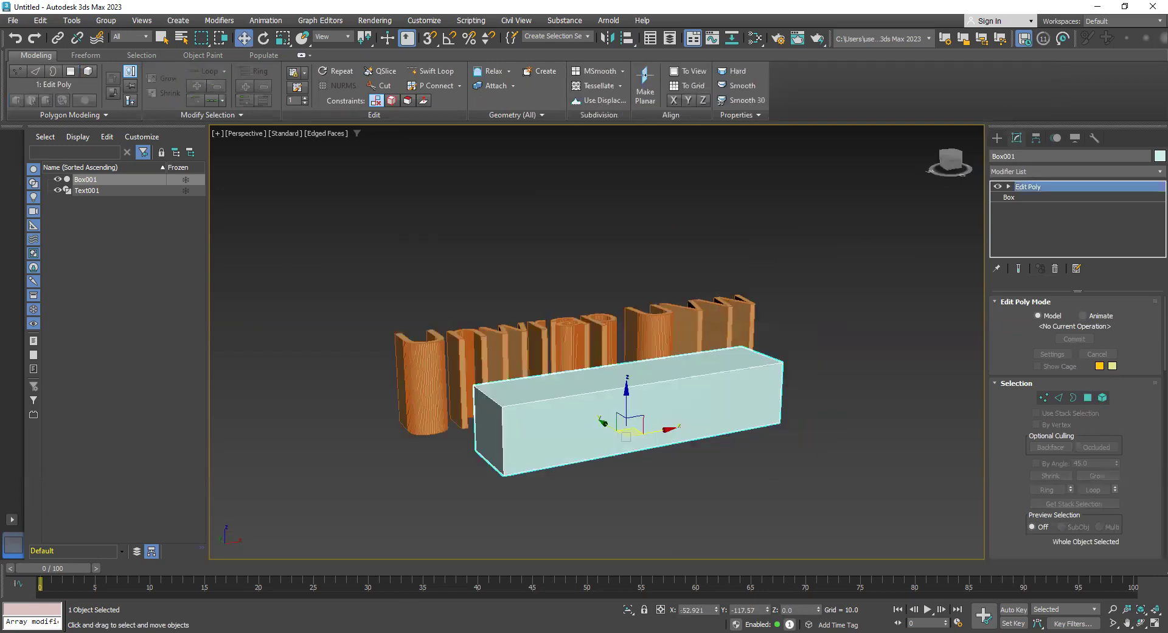
Switch to the browser and study the unfolded Colgate carton image on Flickr.
{"action": "key", "text": "alt+Tab"}
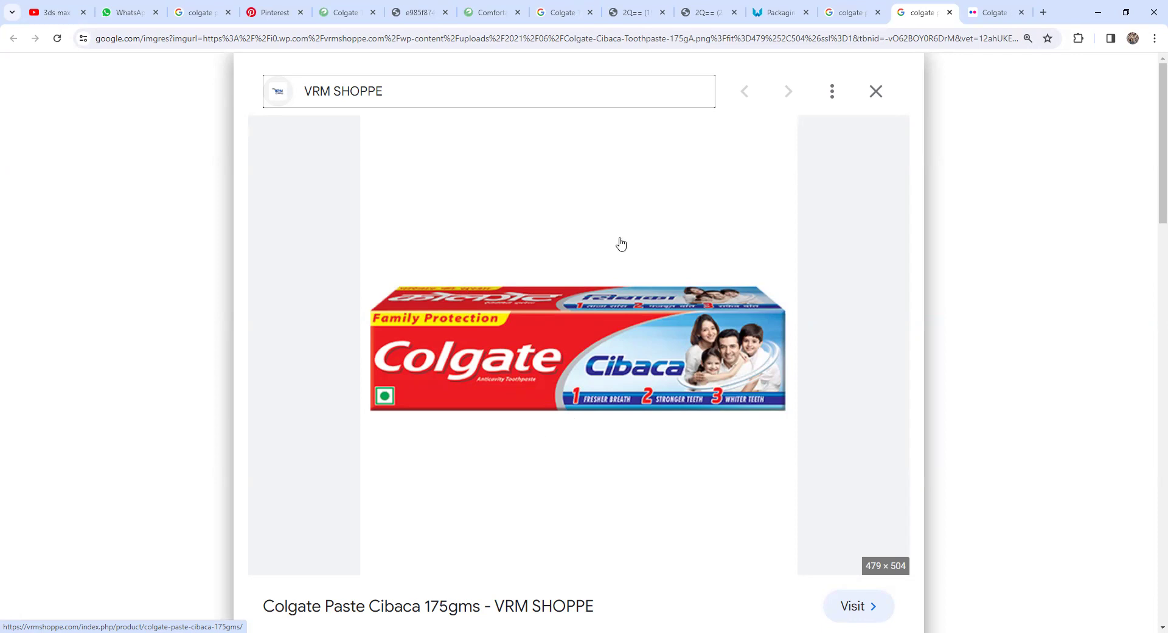
{"action": "left_click", "coordinate": [985, 9]}
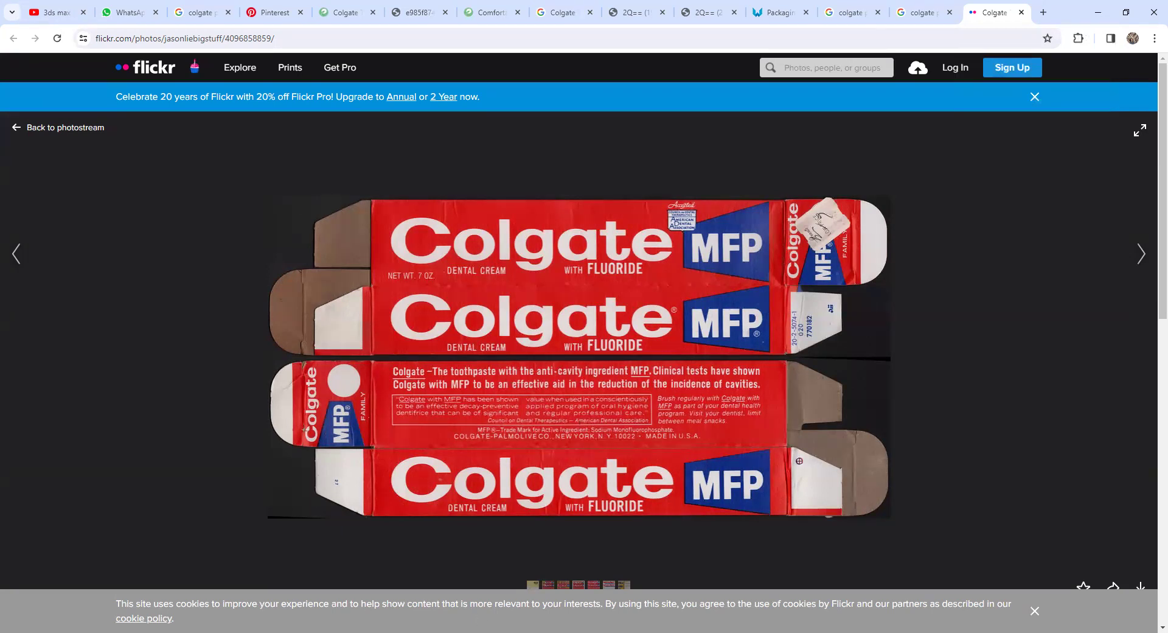
{"action": "key", "text": "alt+Tab"}
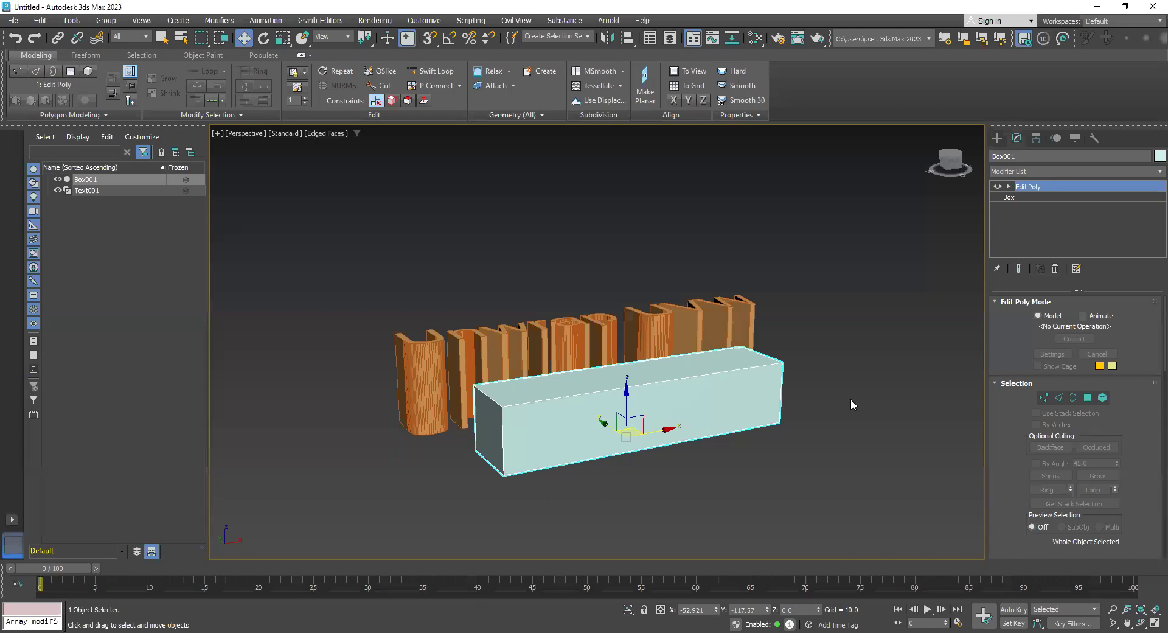
Open the Slate Material Editor and place a Physical Material node in its view.
{"action": "middle_click_drag", "start_coordinate": [812, 374], "coordinate": [837, 360]}
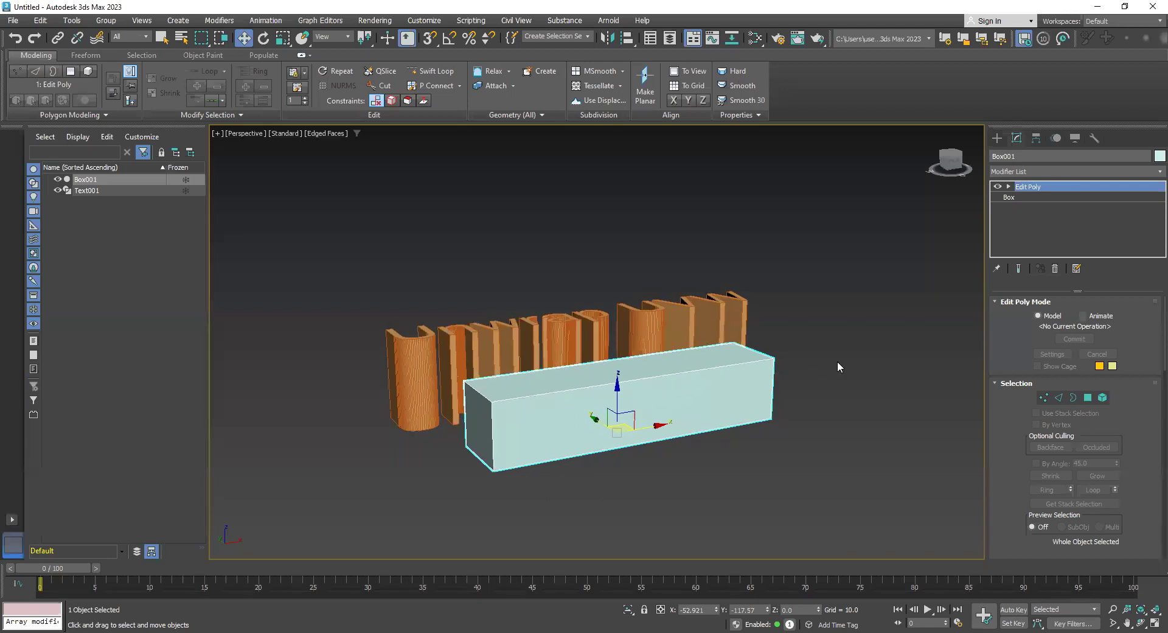
{"action": "key", "text": "m"}
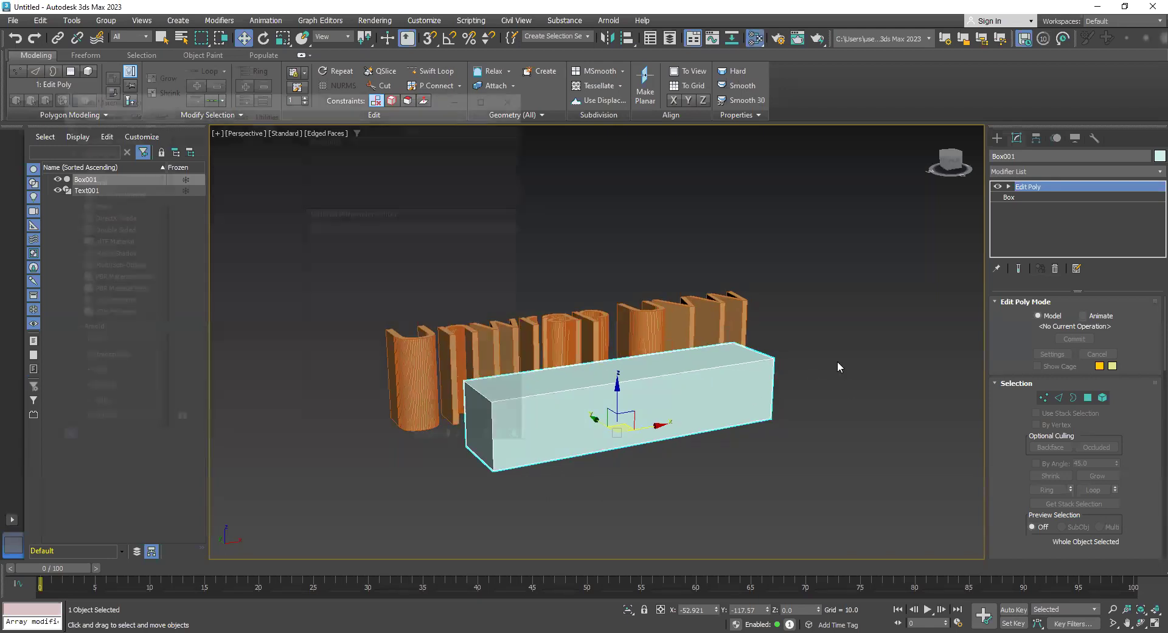
{"action": "left_click_drag", "start_coordinate": [227, 193], "coordinate": [232, 202]}
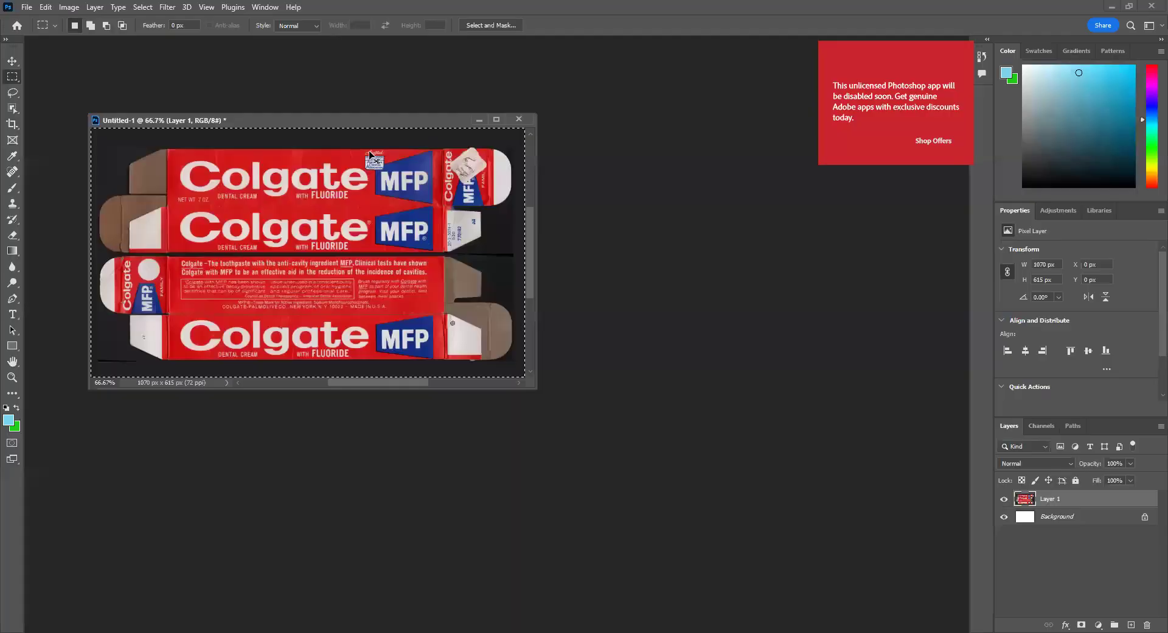
Look up the D:\3D_Model_INPUT folder for the carton image in Photoshop's Save a Copy dialog, and close it without saving.
{"action": "key", "text": "ctrl+s"}
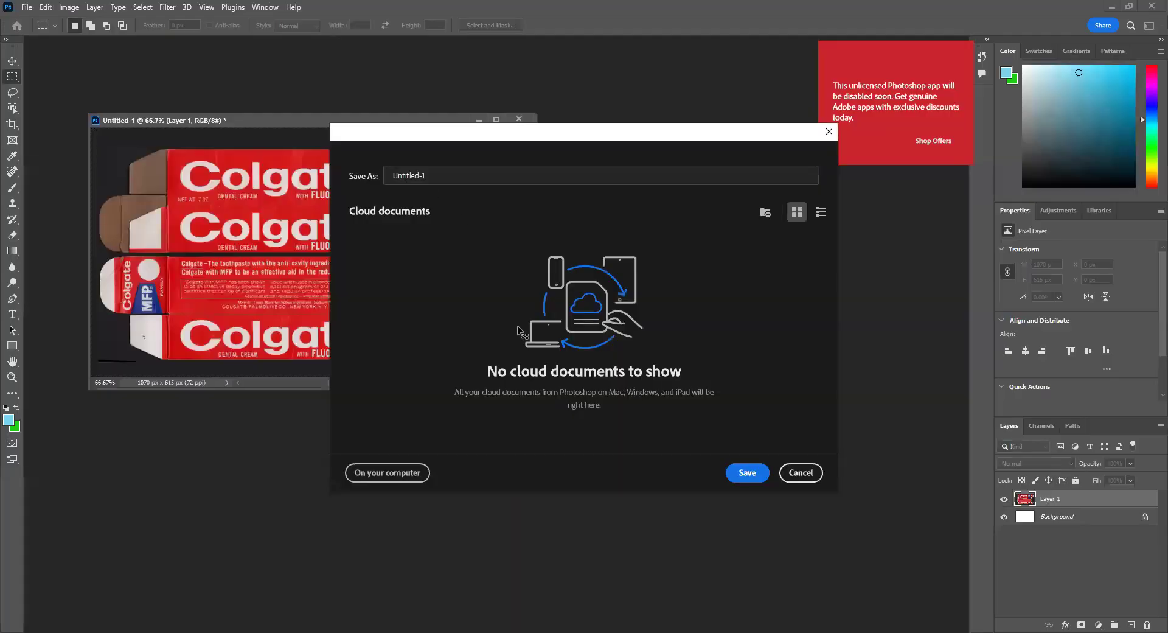
{"action": "left_click", "coordinate": [399, 473]}
{"action": "left_click", "coordinate": [399, 395]}
{"action": "left_click", "coordinate": [614, 394]}
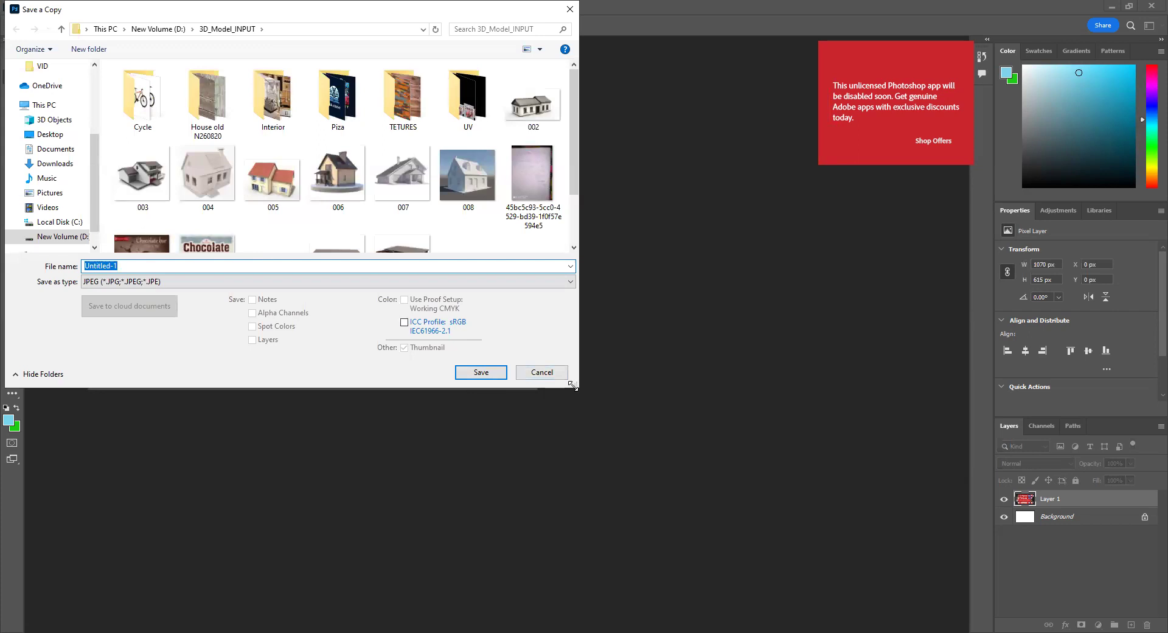
{"action": "left_click_drag", "start_coordinate": [572, 384], "coordinate": [758, 514]}
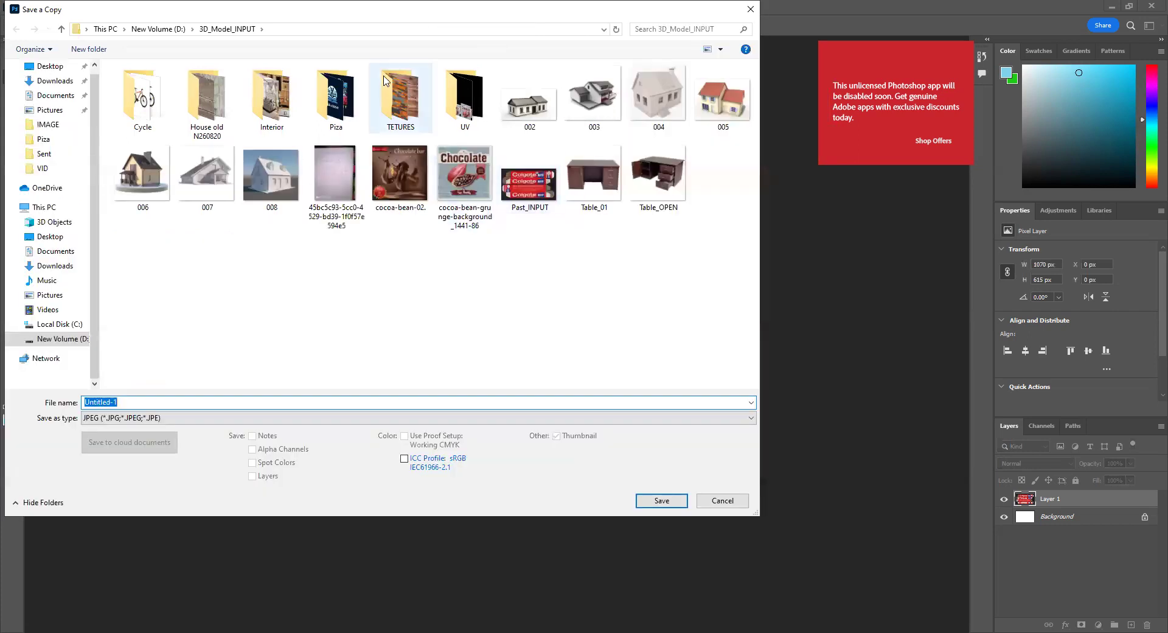
{"action": "left_click", "coordinate": [370, 31]}
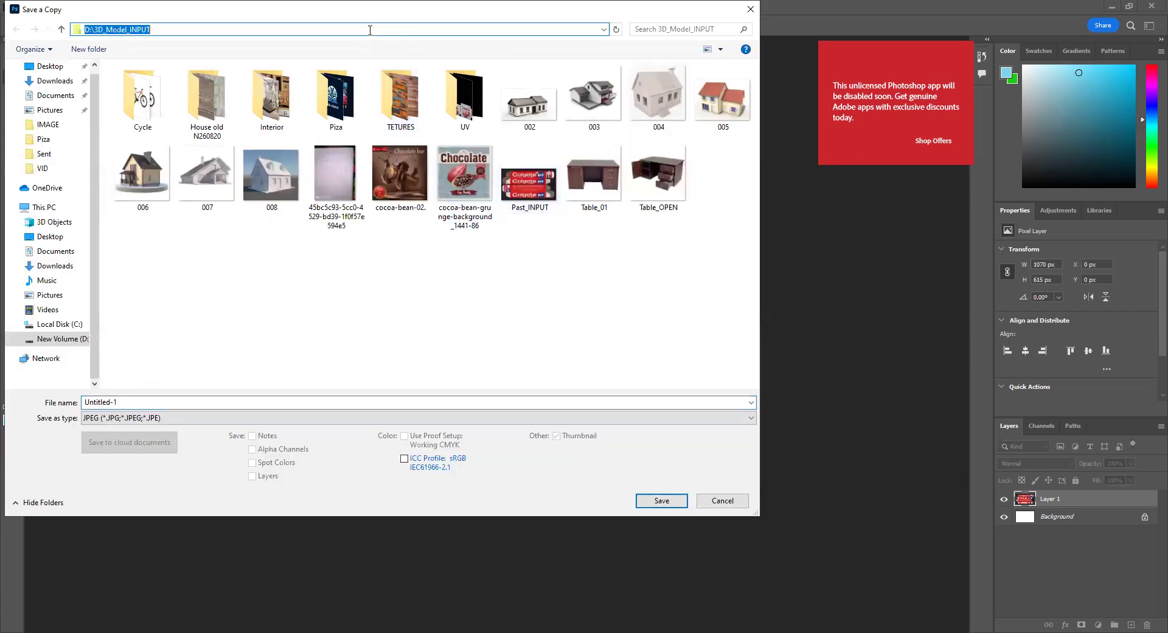
{"action": "key", "text": "End"}
{"action": "left_click", "coordinate": [750, 9]}
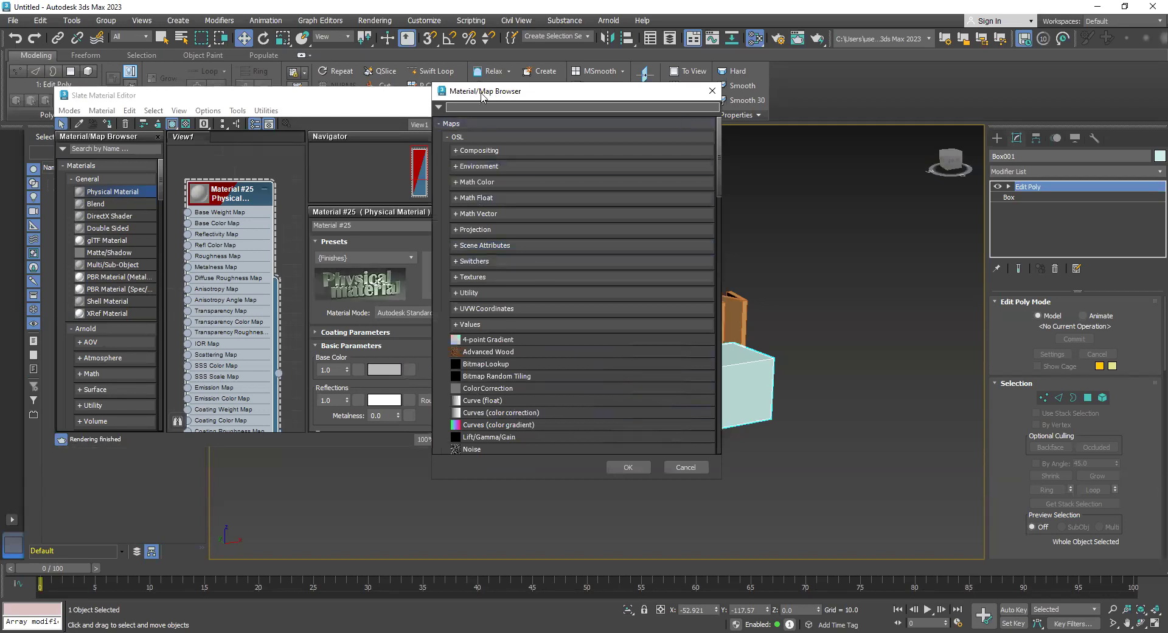
Assign a general Bitmap map to the Physical Material's base color.
{"action": "left_click_drag", "start_coordinate": [482, 94], "coordinate": [350, 160]}
{"action": "left_click", "coordinate": [580, 158]}
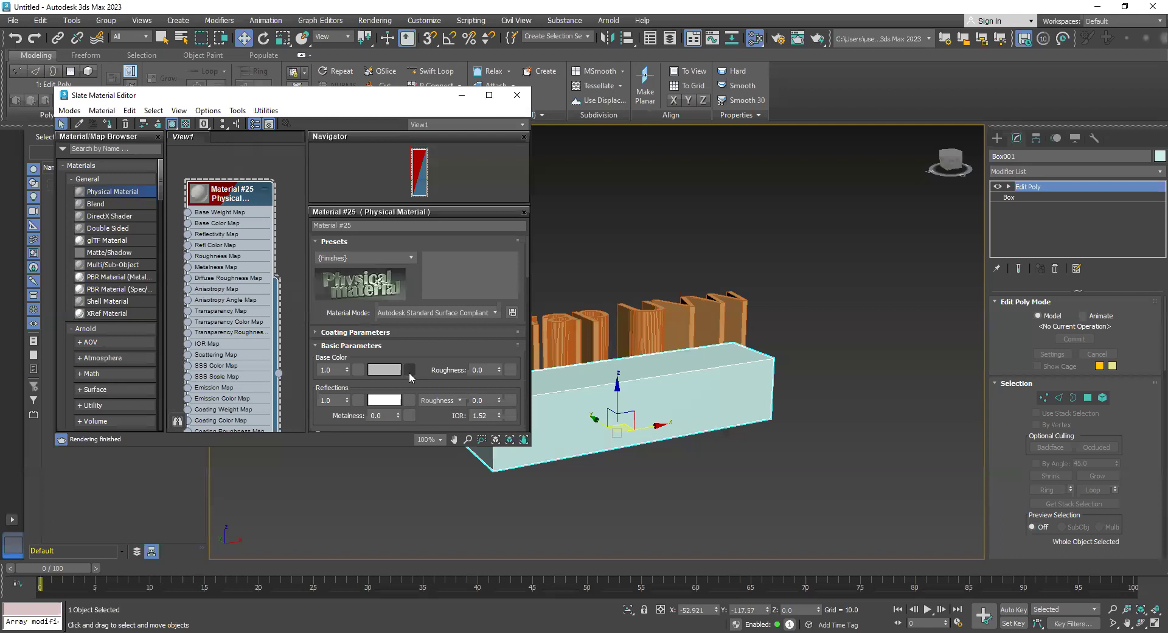
{"action": "left_click", "coordinate": [408, 370]}
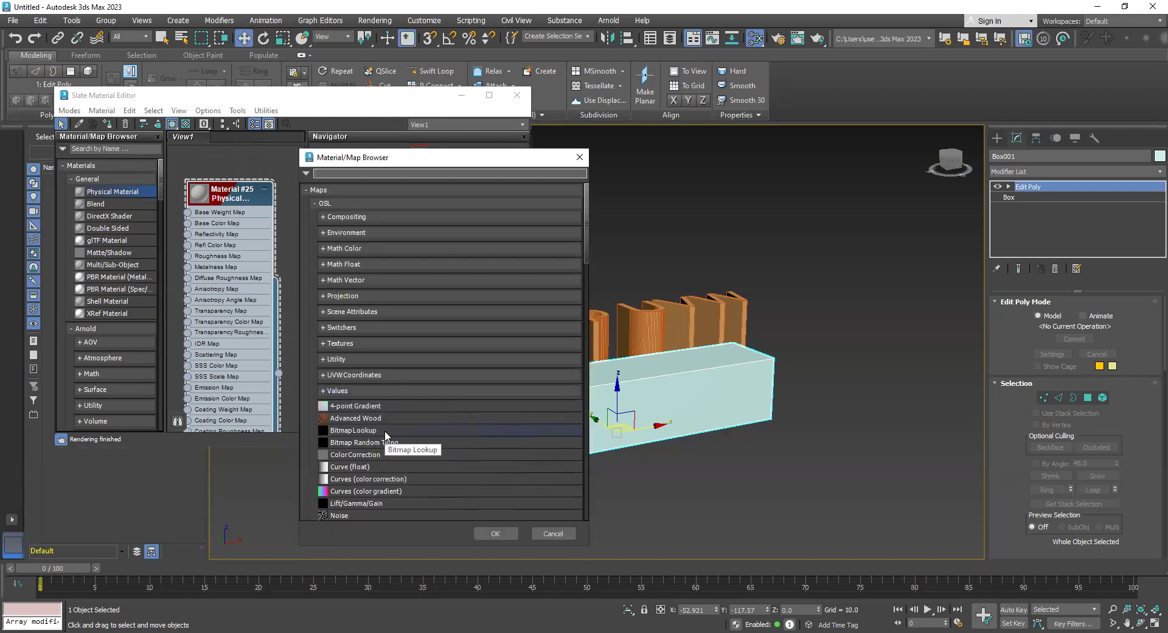
{"action": "scroll", "coordinate": [411, 443], "scroll_direction": "down", "scroll_amount": 10}
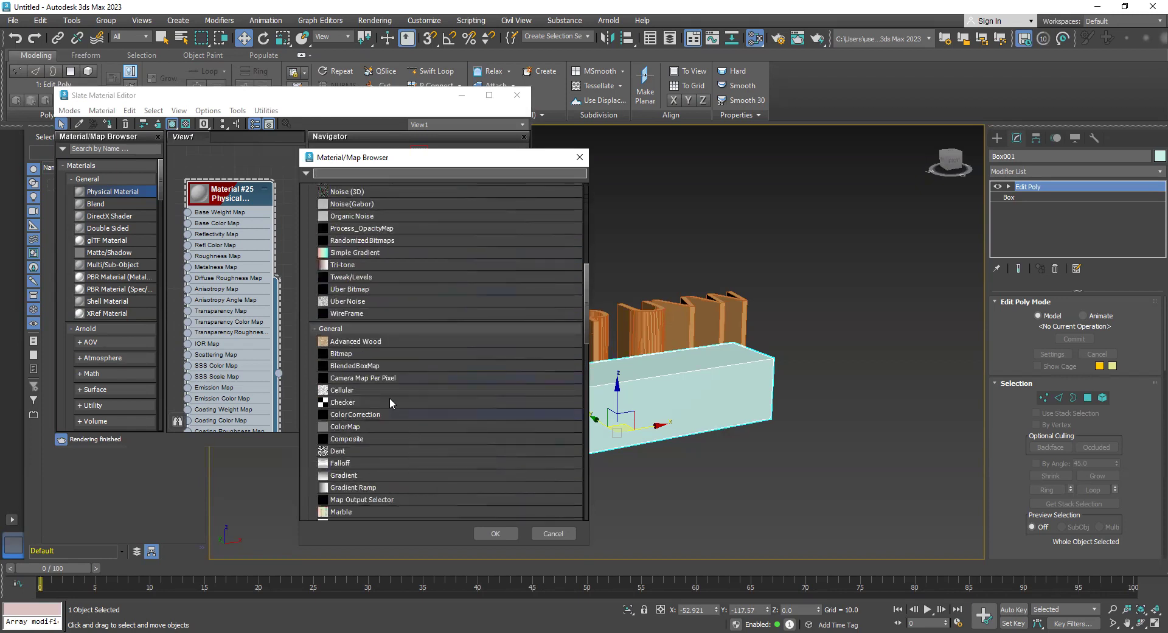
{"action": "left_click", "coordinate": [358, 356]}
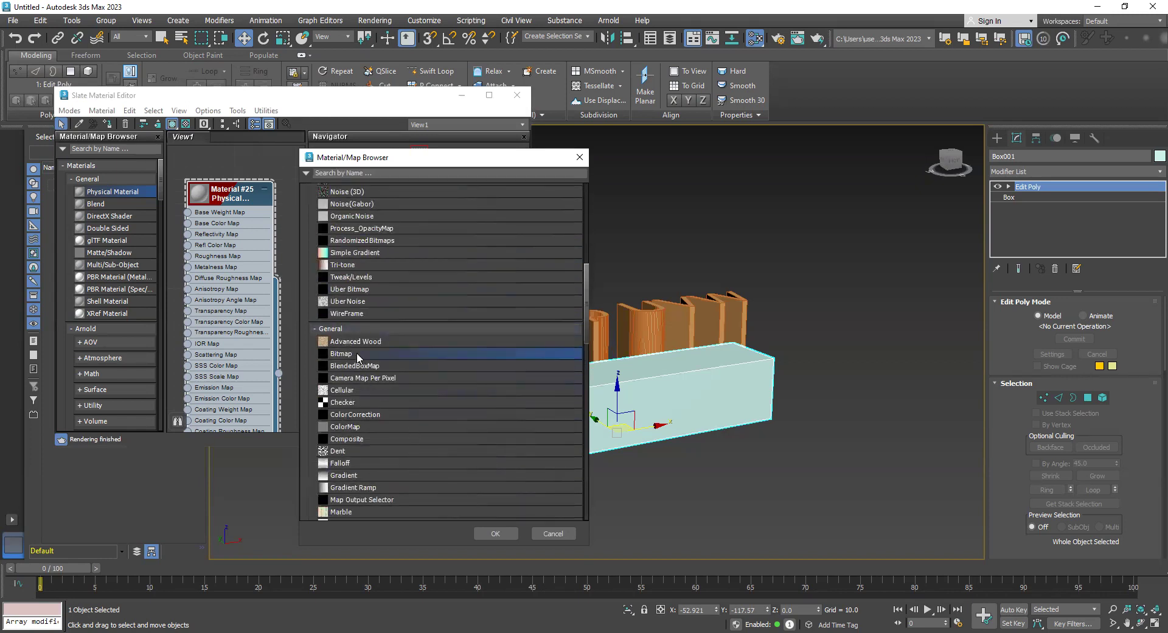
{"action": "double_click", "coordinate": [358, 357]}
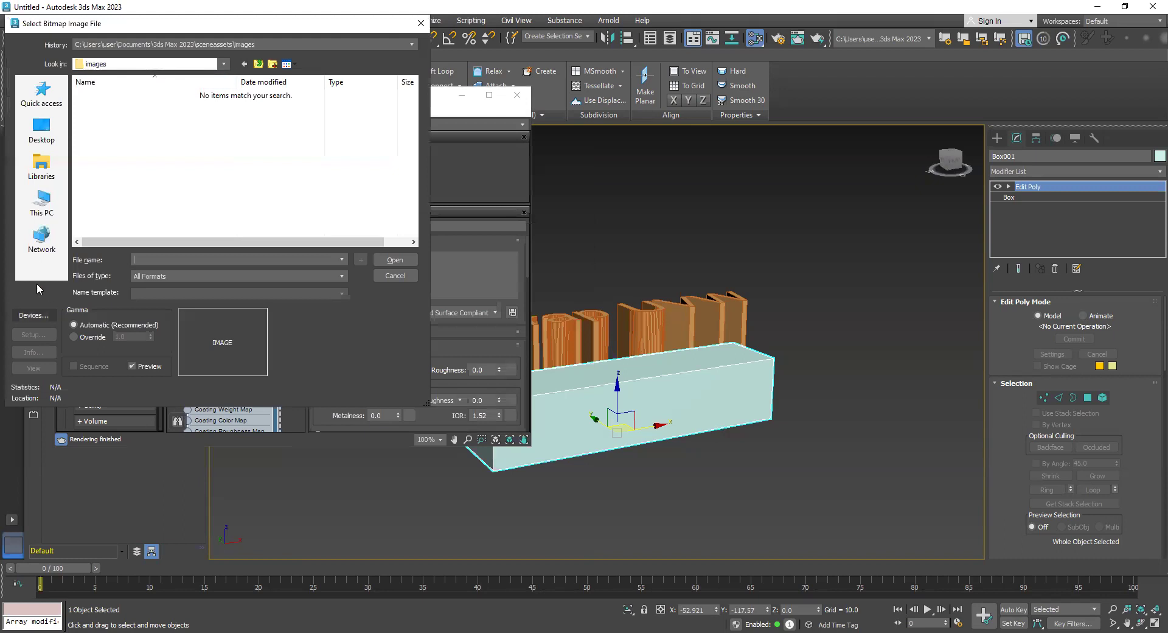
Load Past_INPUT.jpg from D:\3D_Model_INPUT as the bitmap's image.
{"action": "scroll", "coordinate": [141, 223], "scroll_direction": "down", "scroll_amount": 1}
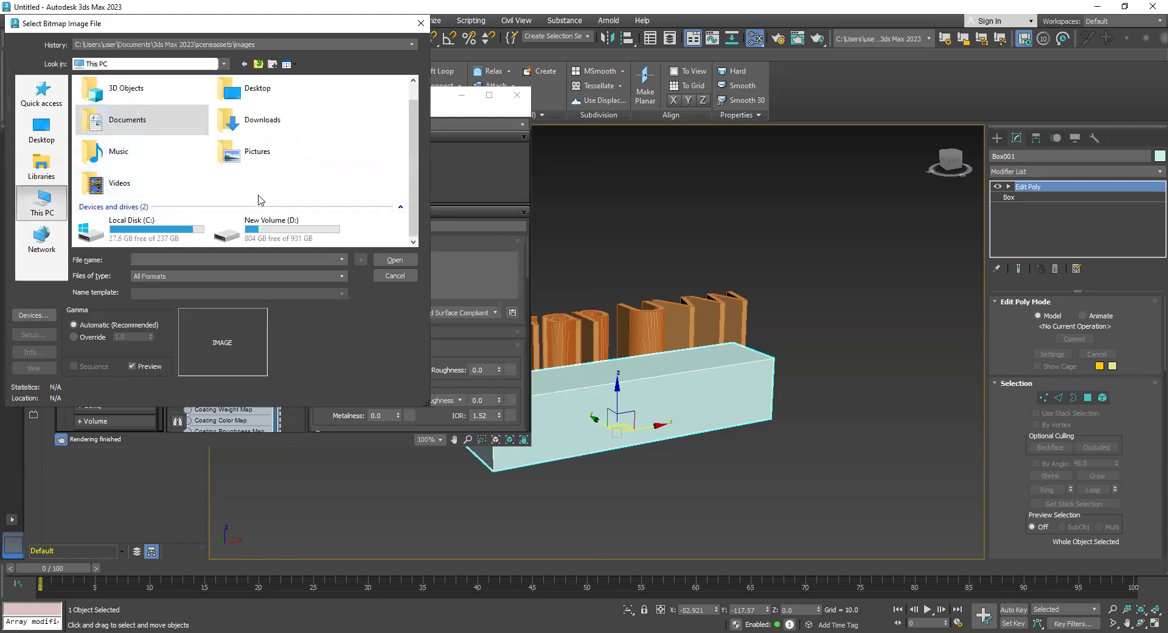
{"action": "double_click", "coordinate": [262, 225]}
{"action": "double_click", "coordinate": [146, 96]}
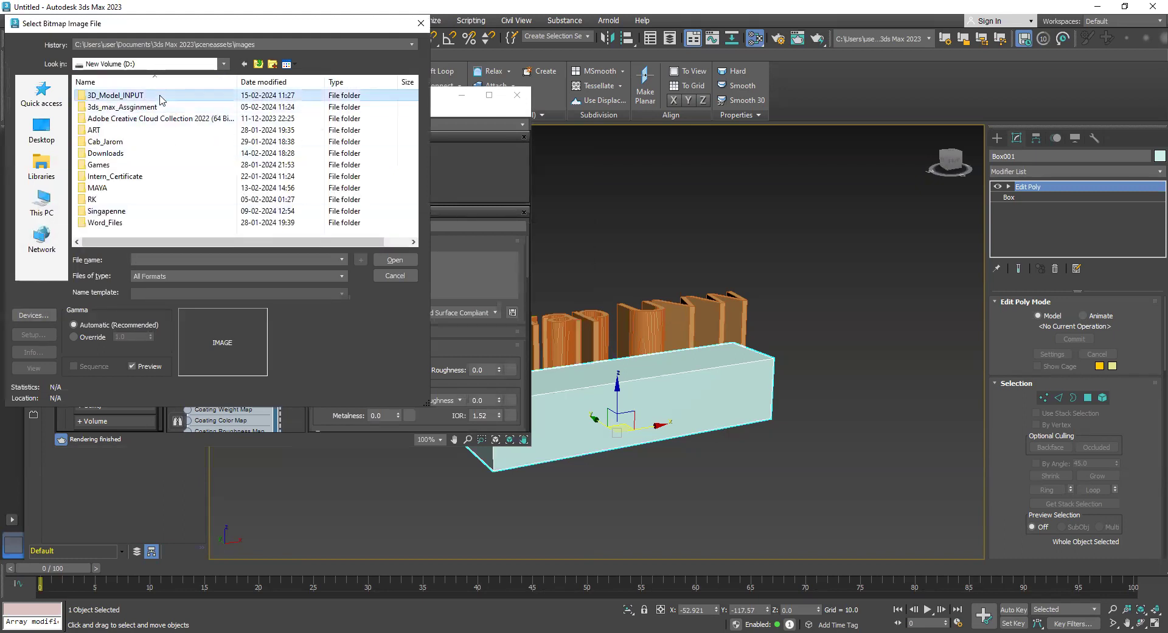
{"action": "left_click_drag", "start_coordinate": [418, 129], "coordinate": [429, 209]}
{"action": "left_click", "coordinate": [102, 242]}
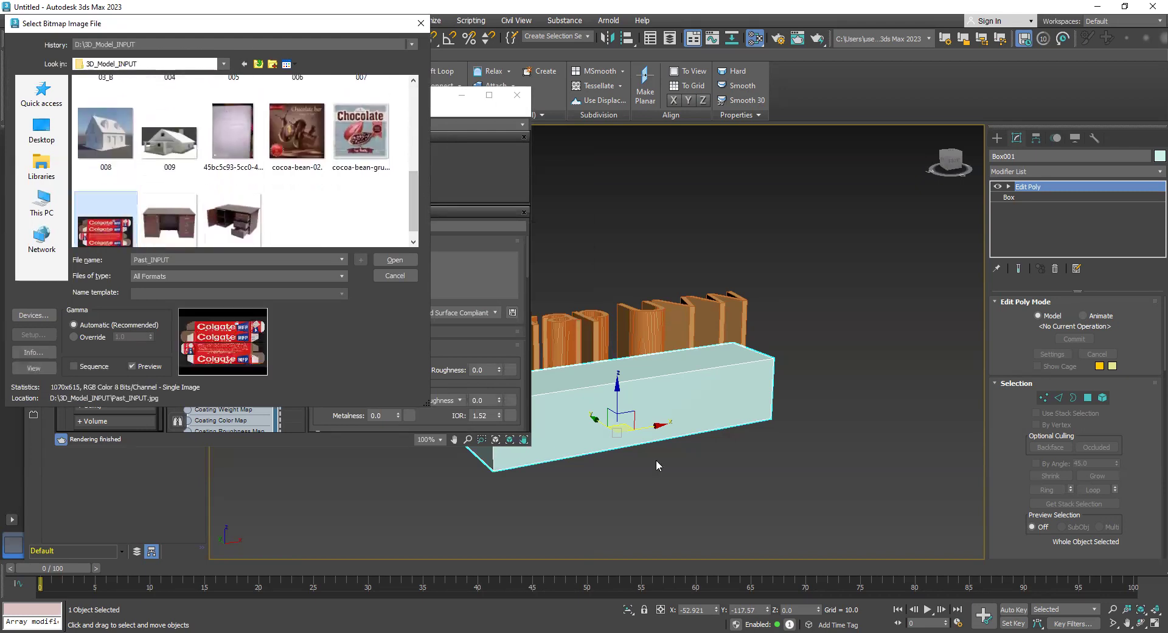
{"action": "key", "text": "Return"}
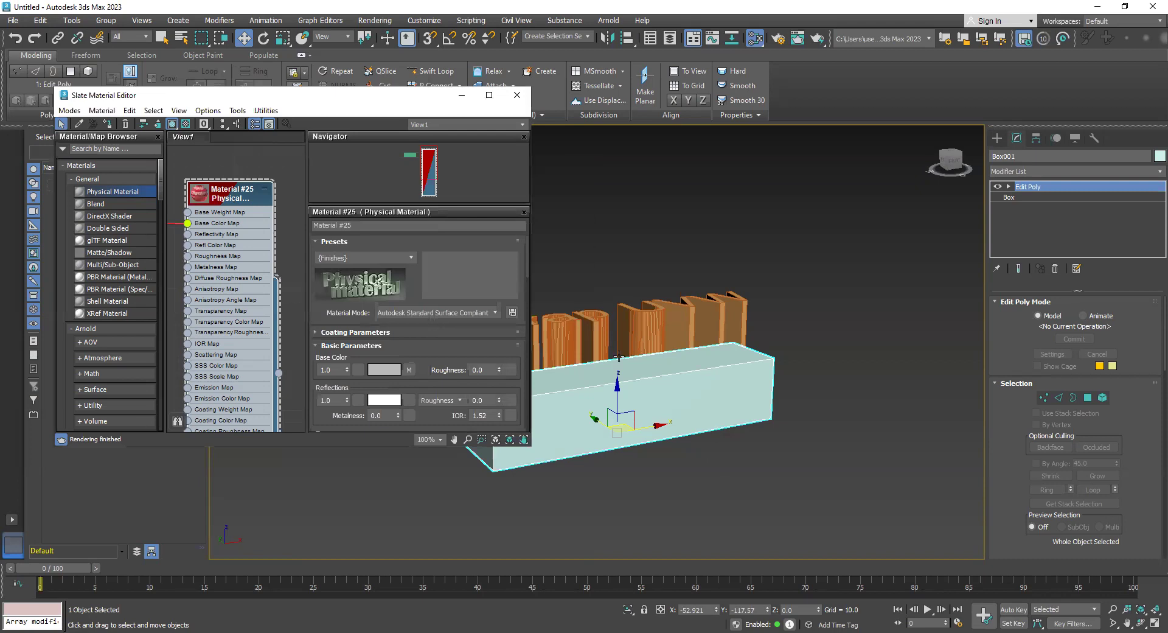
Add an Unwrap UVW modifier to the box and open its UV editor.
{"action": "middle_click_drag", "start_coordinate": [632, 361], "coordinate": [718, 369]}
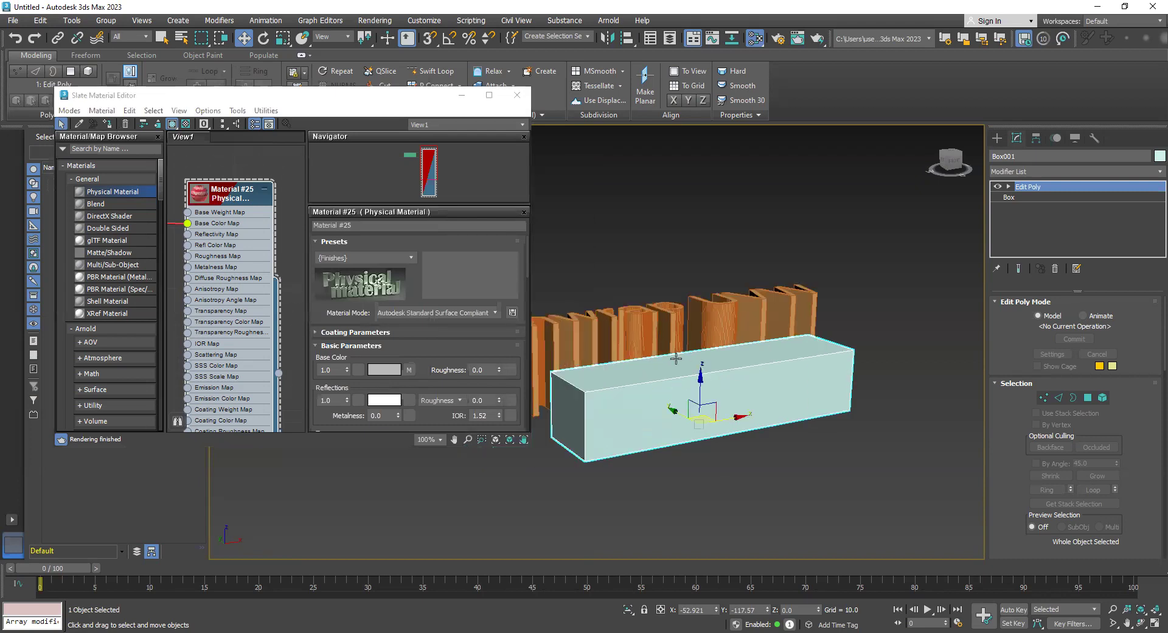
{"action": "middle_click_drag", "start_coordinate": [750, 411], "coordinate": [735, 432], "text": "alt"}
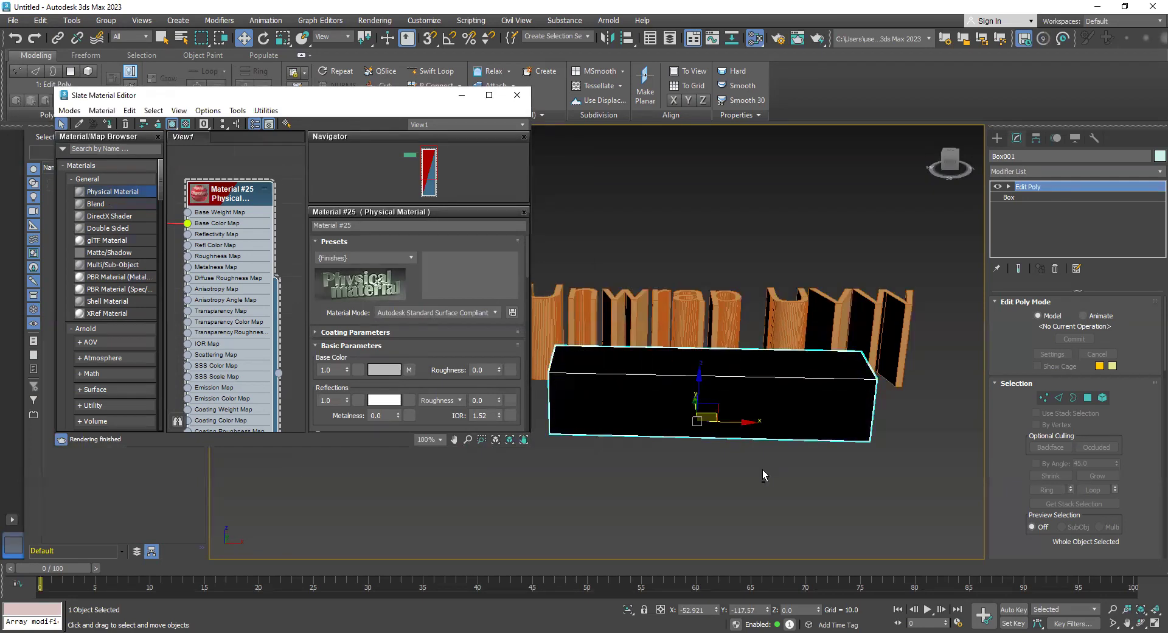
{"action": "middle_click_drag", "start_coordinate": [763, 473], "coordinate": [815, 396], "text": "alt"}
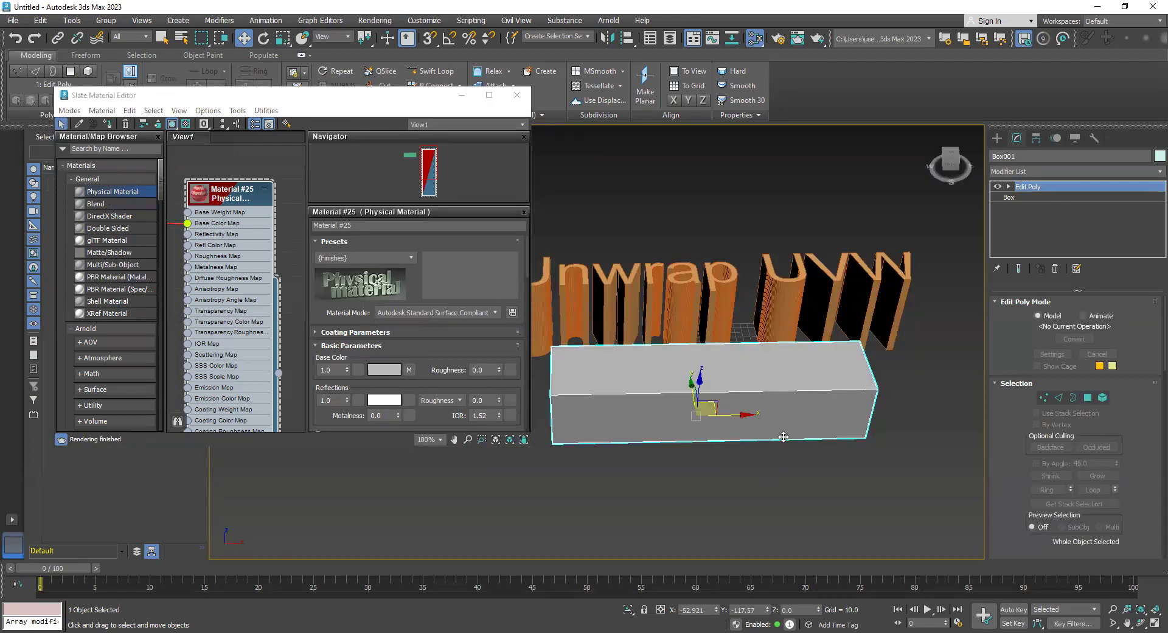
{"action": "left_click", "coordinate": [1074, 173]}
{"action": "type", "text": "u"}
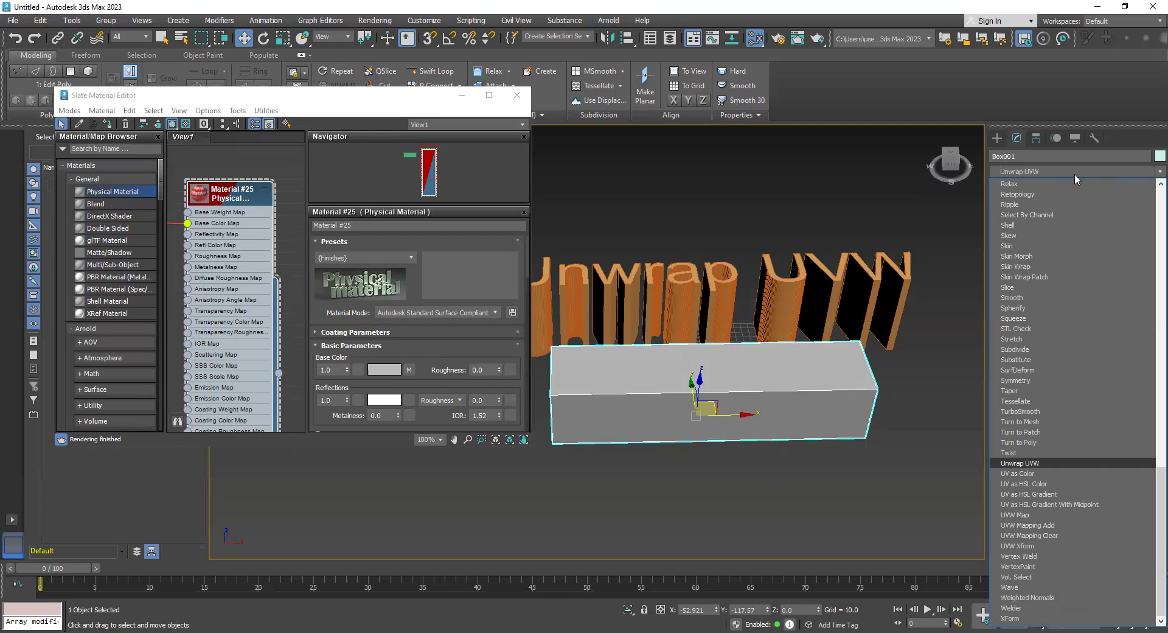
{"action": "key", "text": "Return"}
{"action": "scroll", "coordinate": [1124, 319], "scroll_direction": "down", "scroll_amount": 3}
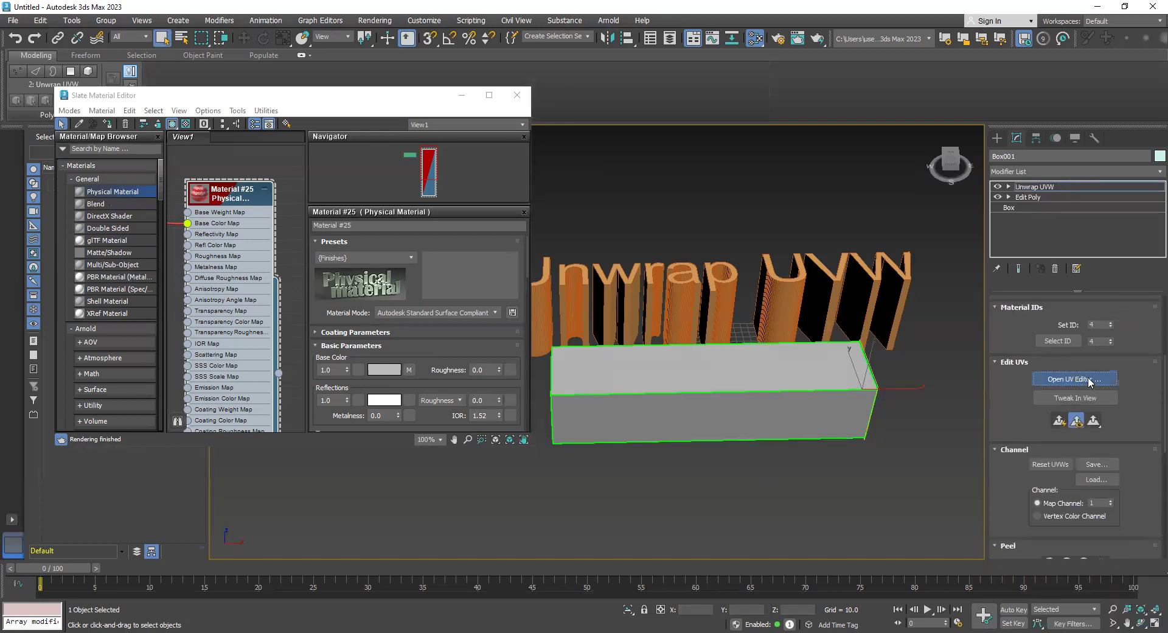
{"action": "left_click", "coordinate": [1089, 380]}
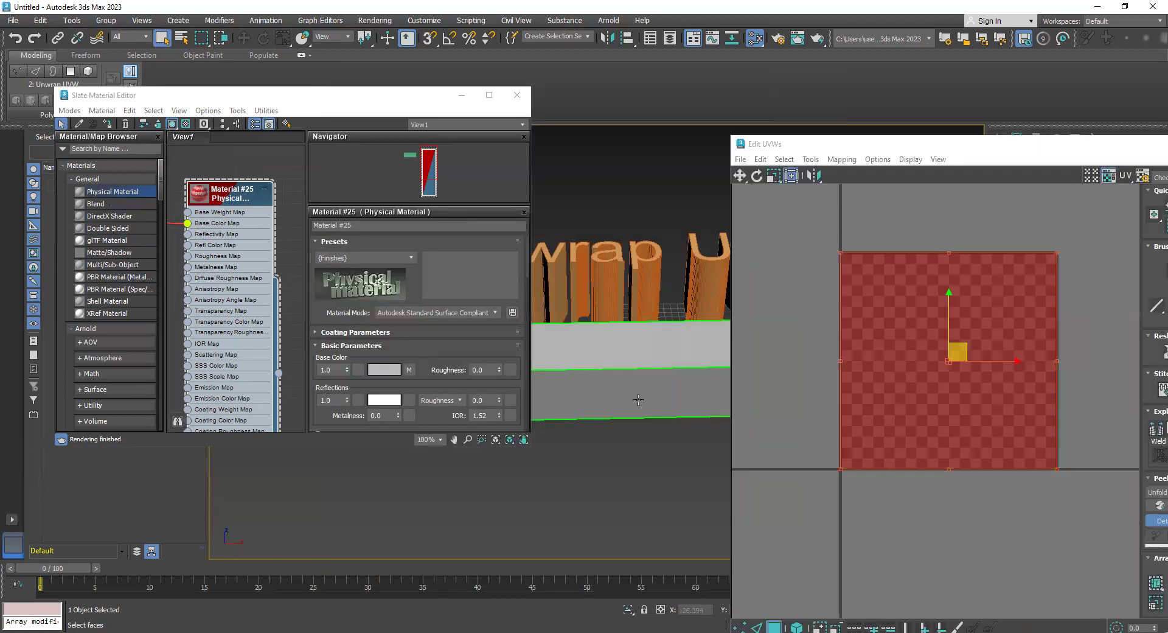
Pull the box's overlapping UV faces apart so each one lies separately around the checker tile.
{"action": "middle_click_drag", "start_coordinate": [638, 400], "coordinate": [605, 355], "text": "alt"}
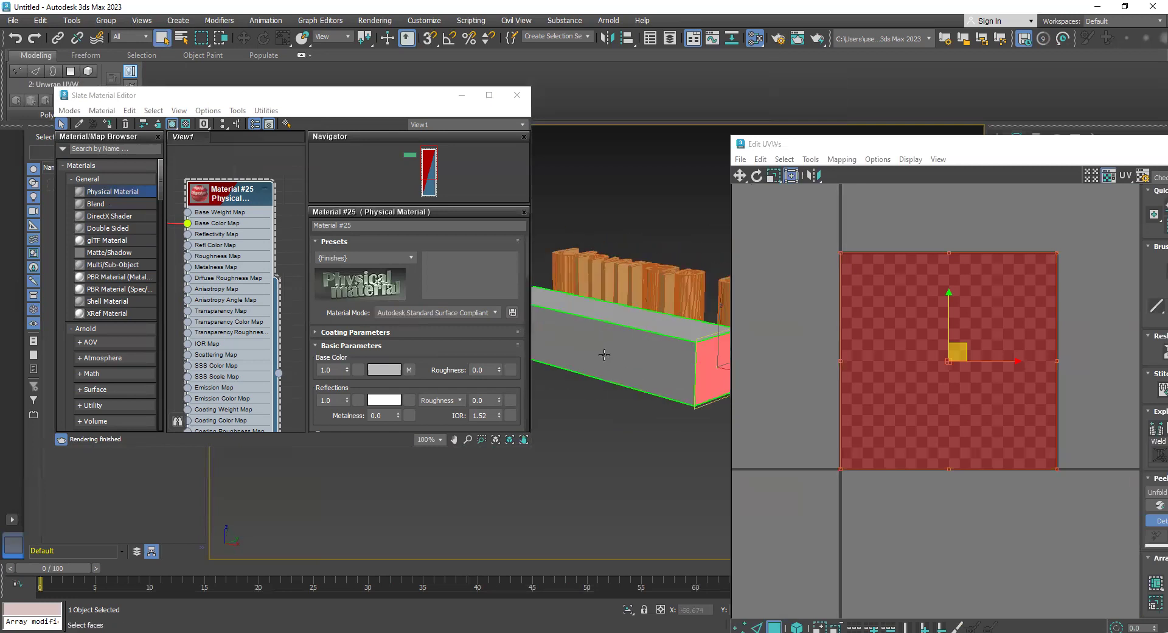
{"action": "left_click", "coordinate": [705, 447]}
{"action": "left_click_drag", "start_coordinate": [970, 354], "coordinate": [792, 293]}
{"action": "left_click", "coordinate": [1024, 377]}
{"action": "scroll", "coordinate": [1023, 377], "scroll_direction": "down", "scroll_amount": 3}
{"action": "middle_click_drag", "start_coordinate": [1001, 377], "coordinate": [942, 340]}
{"action": "left_click_drag", "start_coordinate": [933, 321], "coordinate": [1054, 272]}
{"action": "left_click", "coordinate": [948, 314]}
{"action": "left_click", "coordinate": [946, 334]}
{"action": "left_click_drag", "start_coordinate": [926, 323], "coordinate": [838, 482]}
{"action": "left_click", "coordinate": [925, 294]}
{"action": "left_click_drag", "start_coordinate": [933, 323], "coordinate": [1030, 513]}
{"action": "left_click", "coordinate": [930, 327]}
{"action": "left_click_drag", "start_coordinate": [930, 327], "coordinate": [923, 243]}
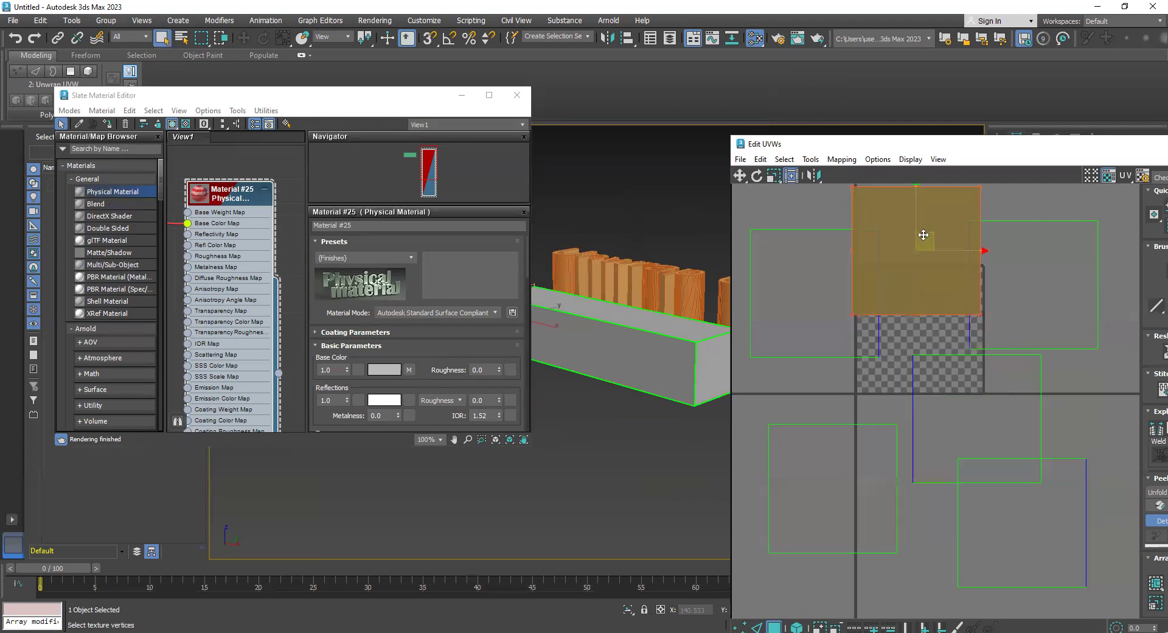
{"action": "left_click", "coordinate": [947, 346]}
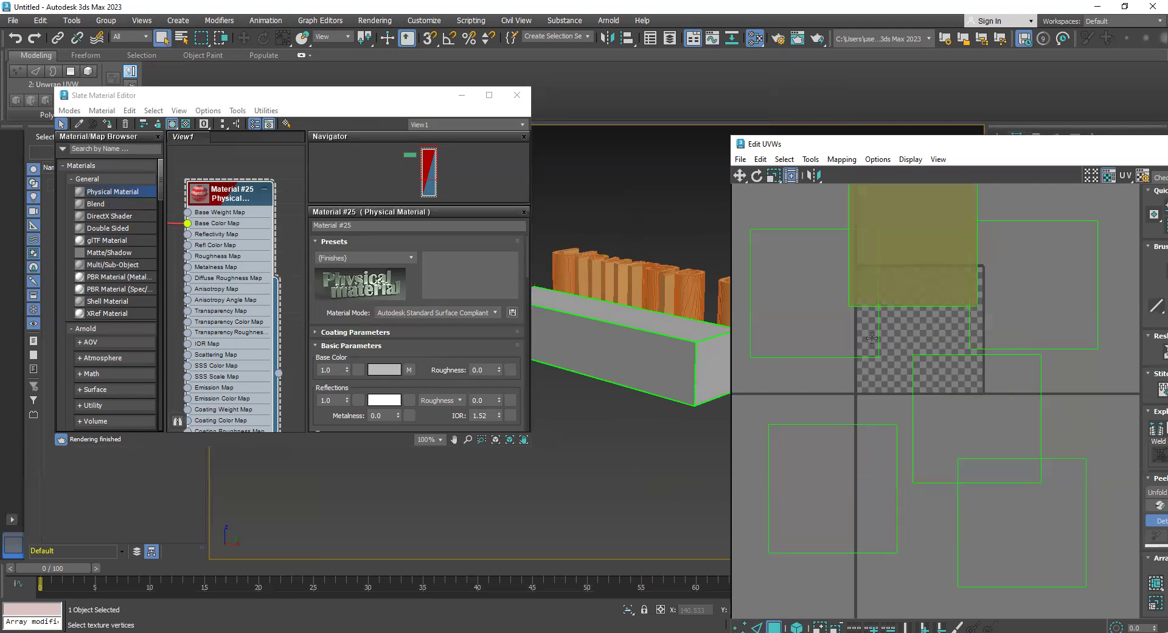
{"action": "scroll", "coordinate": [967, 338], "scroll_direction": "down", "scroll_amount": 2}
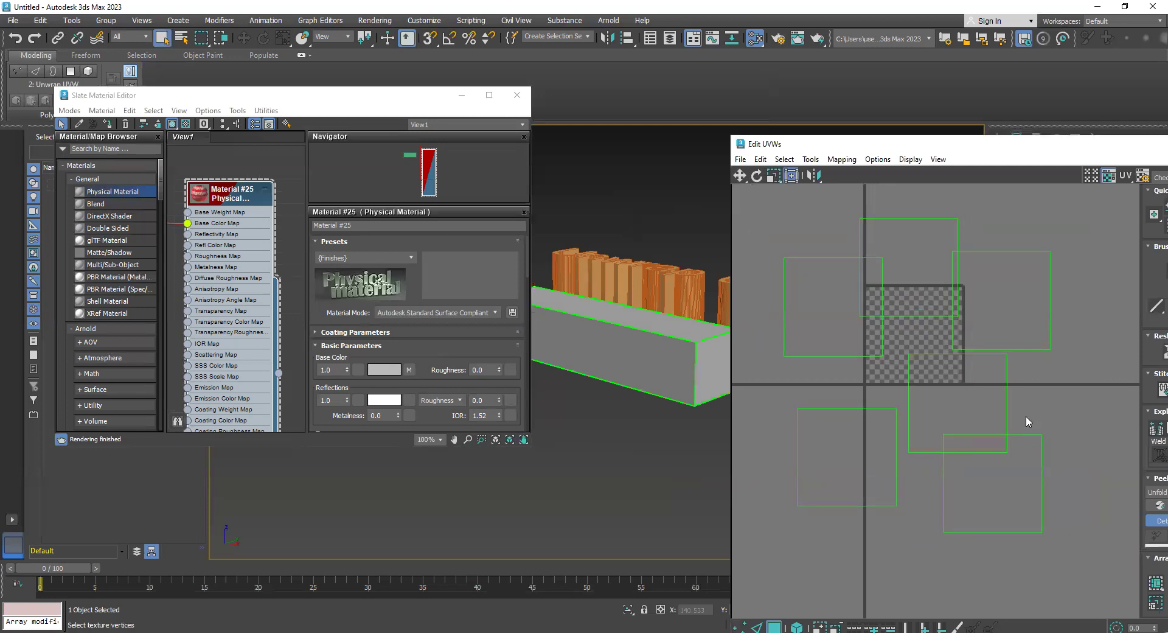
Apply Unfold Mapping to all UV faces using Walk to closest face with Normalize Clusters enabled.
{"action": "left_click", "coordinate": [841, 158]}
{"action": "left_click_drag", "start_coordinate": [1100, 193], "coordinate": [765, 607]}
{"action": "left_click", "coordinate": [849, 161]}
{"action": "left_click", "coordinate": [855, 207]}
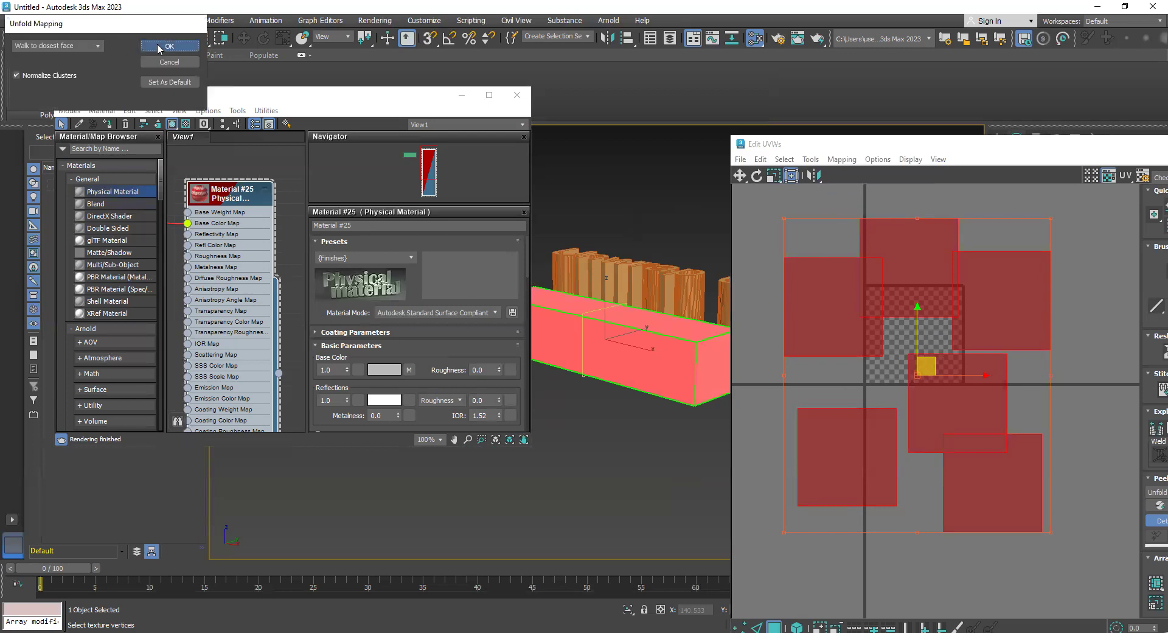
{"action": "left_click", "coordinate": [160, 48]}
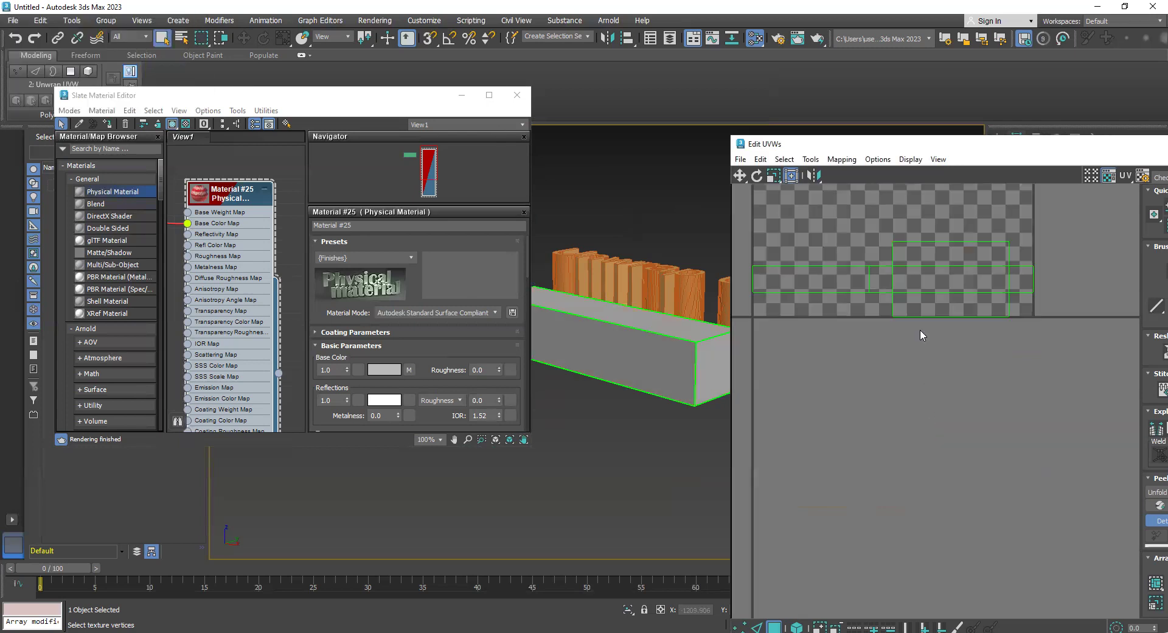
Examine which side of the box each face of the unfolded UV layout corresponds to, and clear the selection.
{"action": "left_click", "coordinate": [815, 359]}
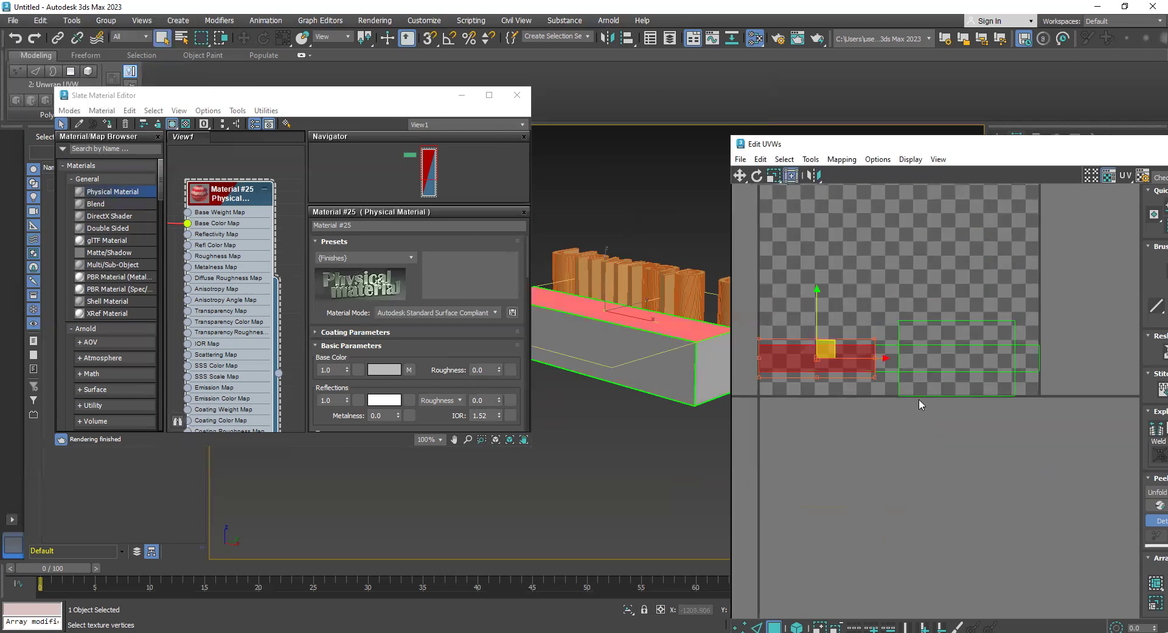
{"action": "left_click", "coordinate": [931, 360]}
{"action": "left_click", "coordinate": [937, 336]}
{"action": "left_click", "coordinate": [946, 381]}
{"action": "left_click", "coordinate": [932, 359]}
{"action": "left_click_drag", "start_coordinate": [932, 359], "coordinate": [859, 362]}
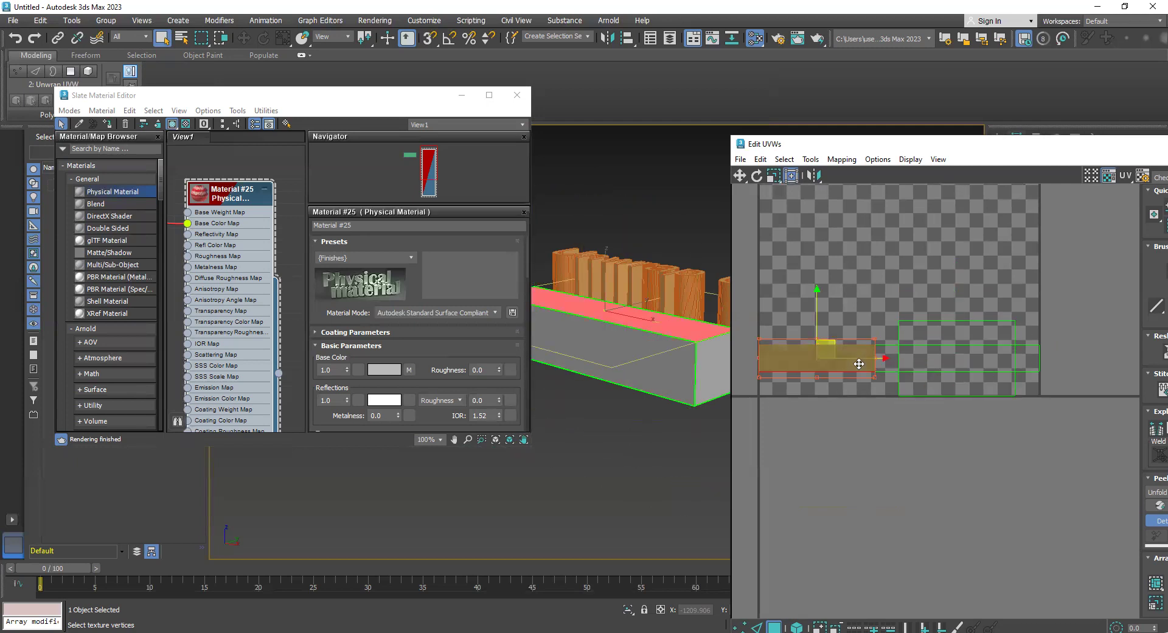
{"action": "left_click", "coordinate": [936, 338]}
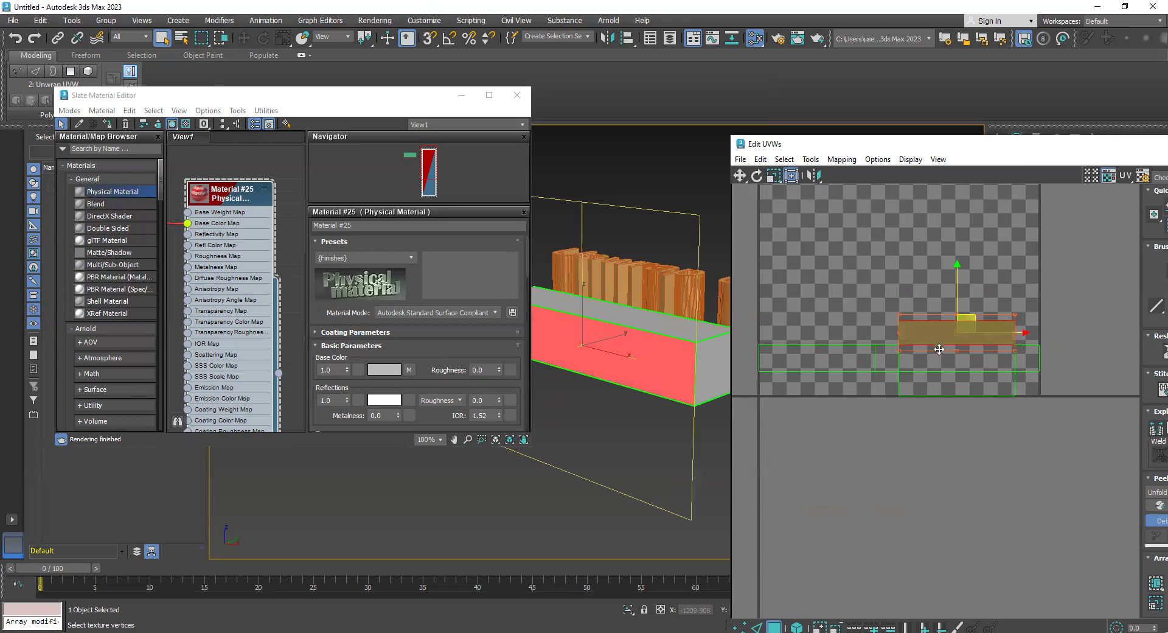
{"action": "left_click", "coordinate": [952, 382]}
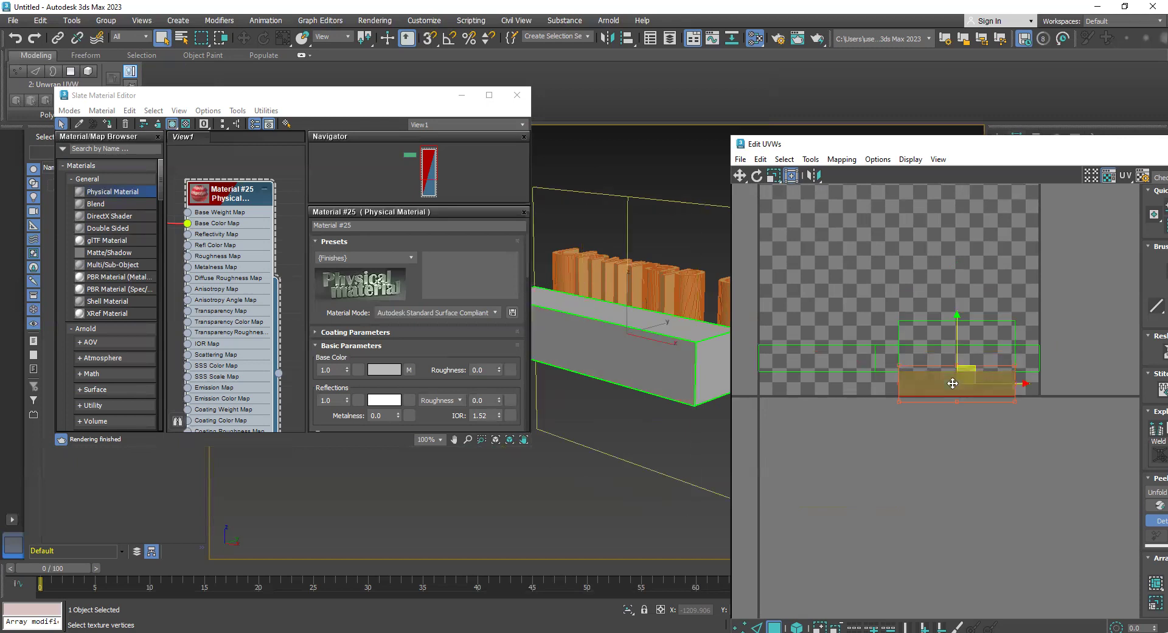
{"action": "left_click", "coordinate": [843, 358]}
{"action": "left_click", "coordinate": [949, 360]}
{"action": "left_click", "coordinate": [888, 359]}
{"action": "left_click", "coordinate": [1028, 359]}
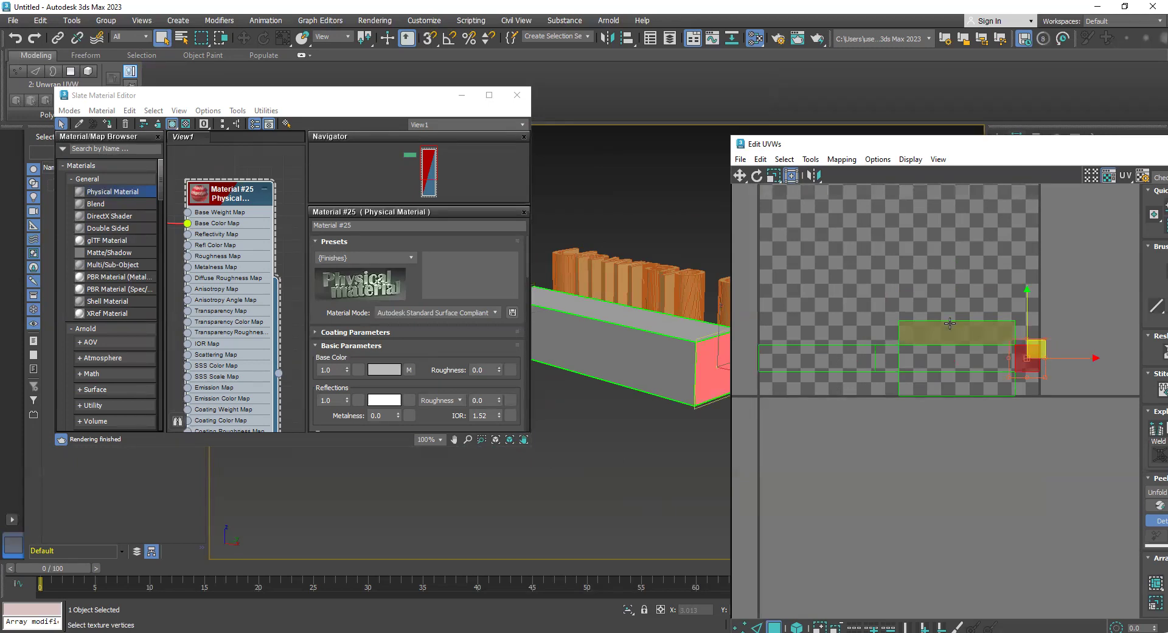
{"action": "scroll", "coordinate": [950, 323], "scroll_direction": "down", "scroll_amount": 2}
{"action": "middle_click_drag", "start_coordinate": [1060, 243], "coordinate": [1034, 254]}
{"action": "left_click", "coordinate": [985, 367]}
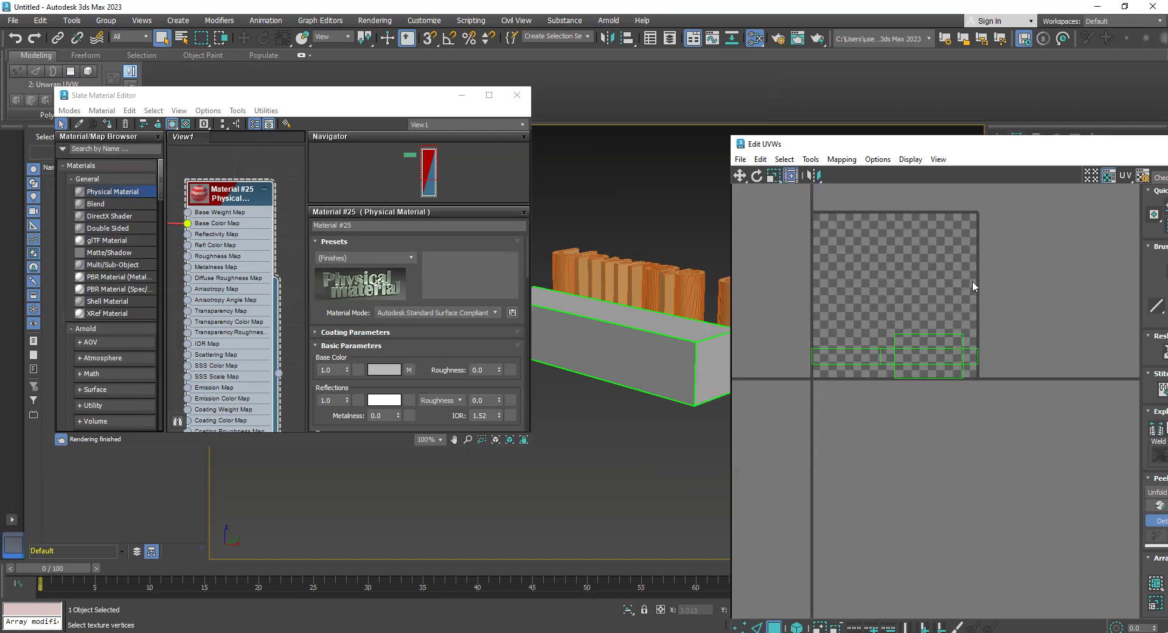
Render the UVW template of the unfolded box at 1024 x 1024.
{"action": "left_click", "coordinate": [741, 159]}
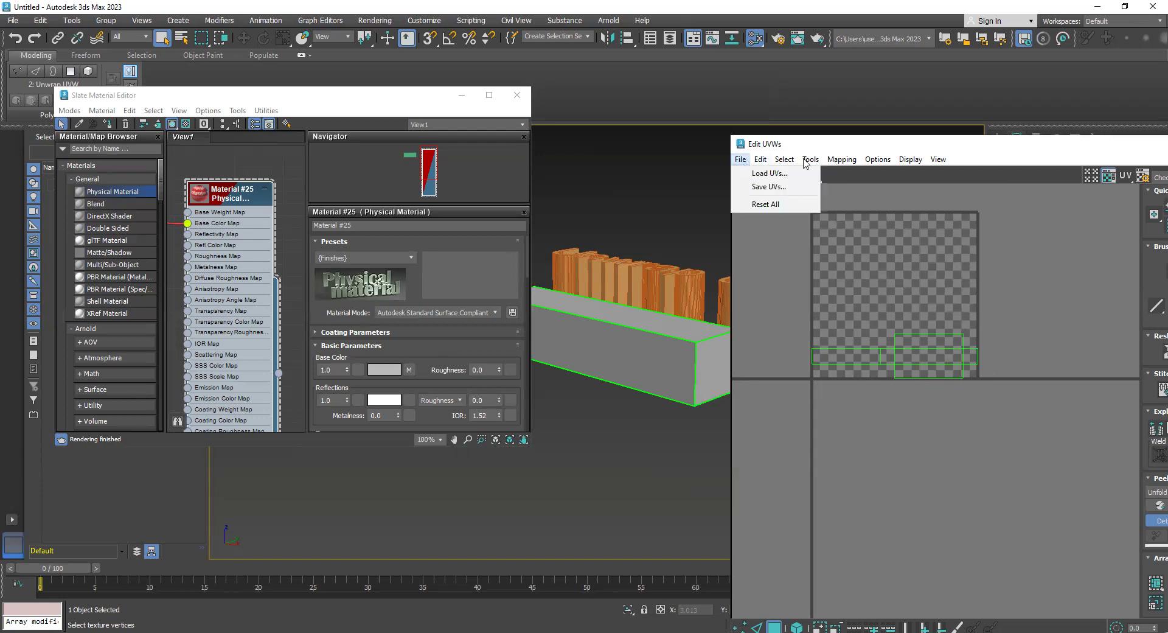
{"action": "mouse_move", "coordinate": [810, 160]}
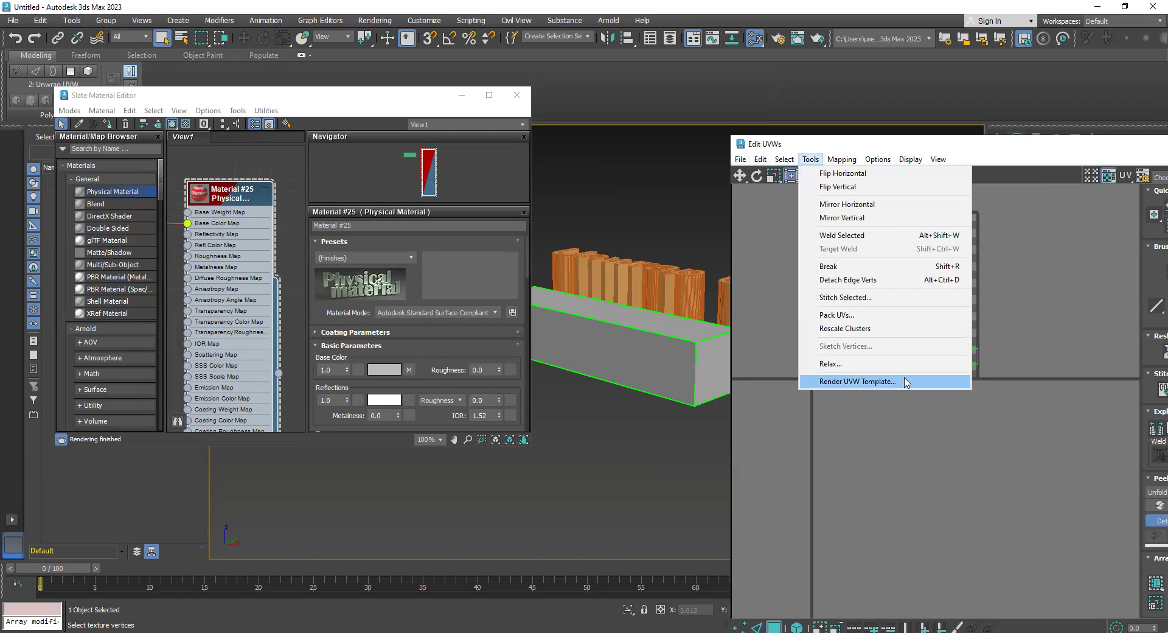
{"action": "left_click", "coordinate": [858, 382]}
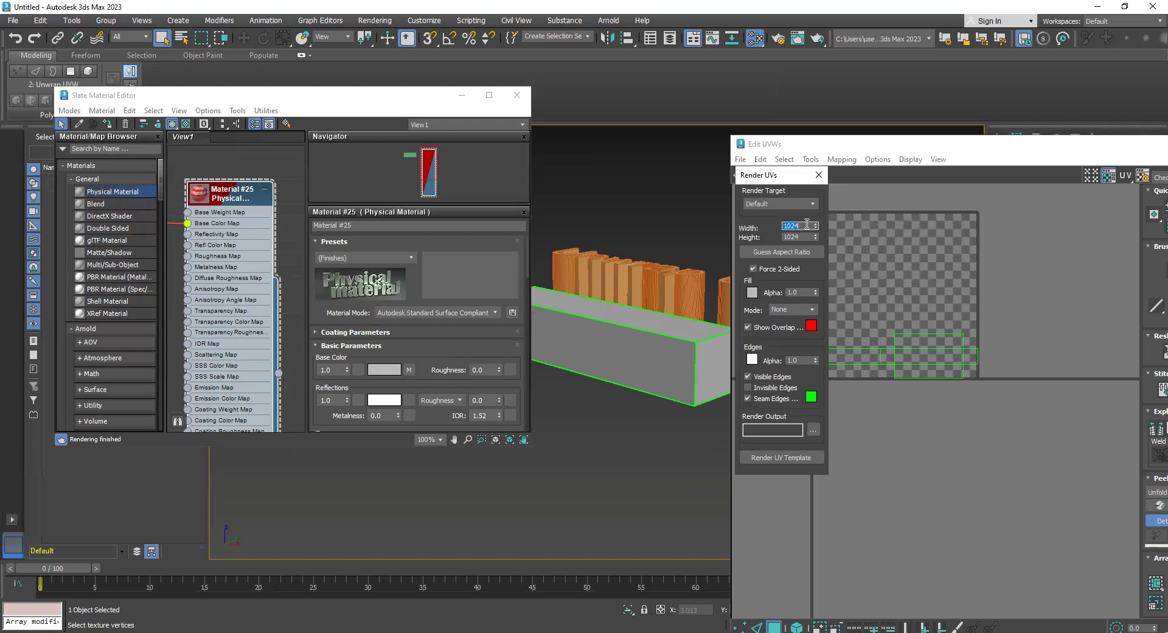
{"action": "left_click", "coordinate": [794, 457]}
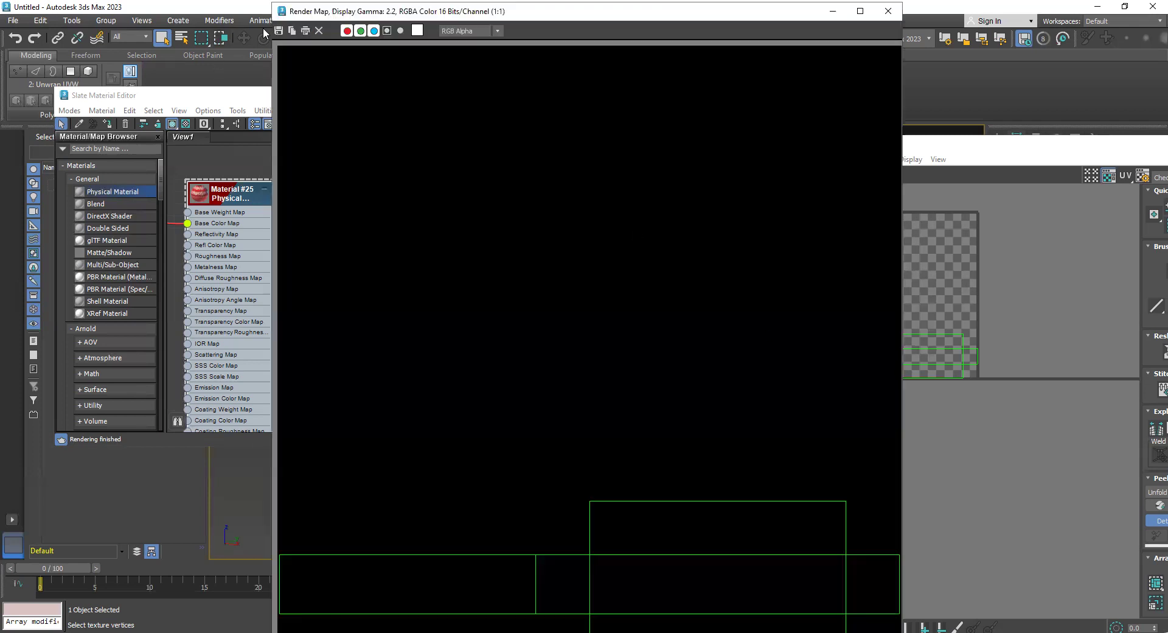
Save the rendered UV template as the JPEG file COL_01_UV in D:\3D_Model_INPUT, keeping the default image settings.
{"action": "left_click", "coordinate": [278, 31]}
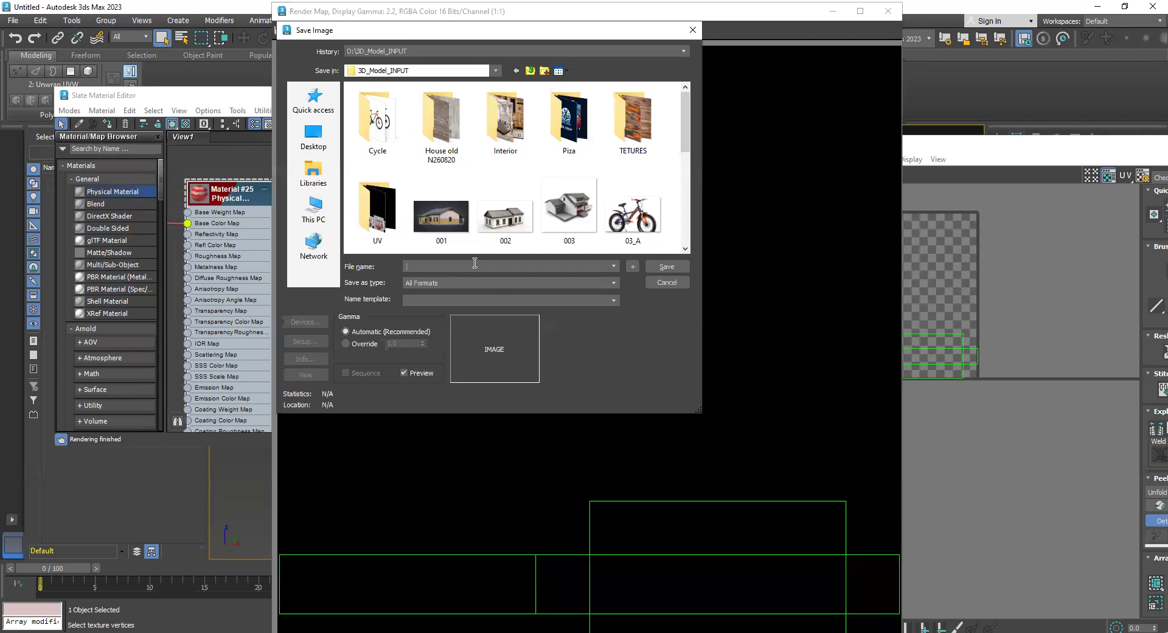
{"action": "type", "text": "COL_01_UV"}
{"action": "left_click", "coordinate": [468, 286]}
{"action": "key", "text": "j"}
{"action": "key", "text": "Return"}
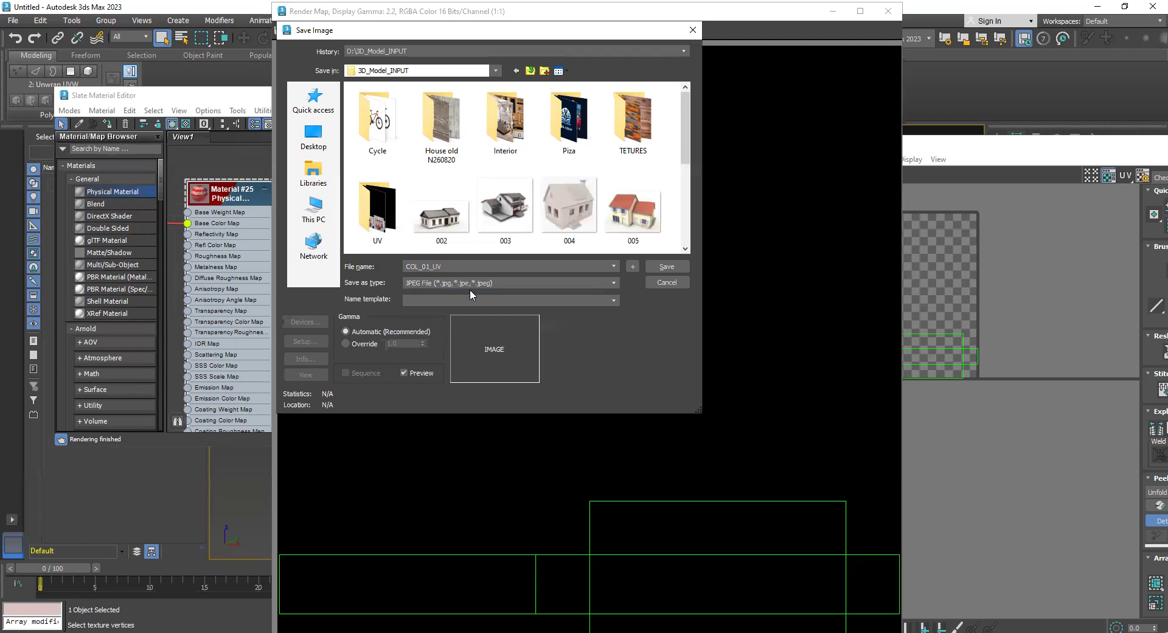
{"action": "left_click", "coordinate": [667, 266]}
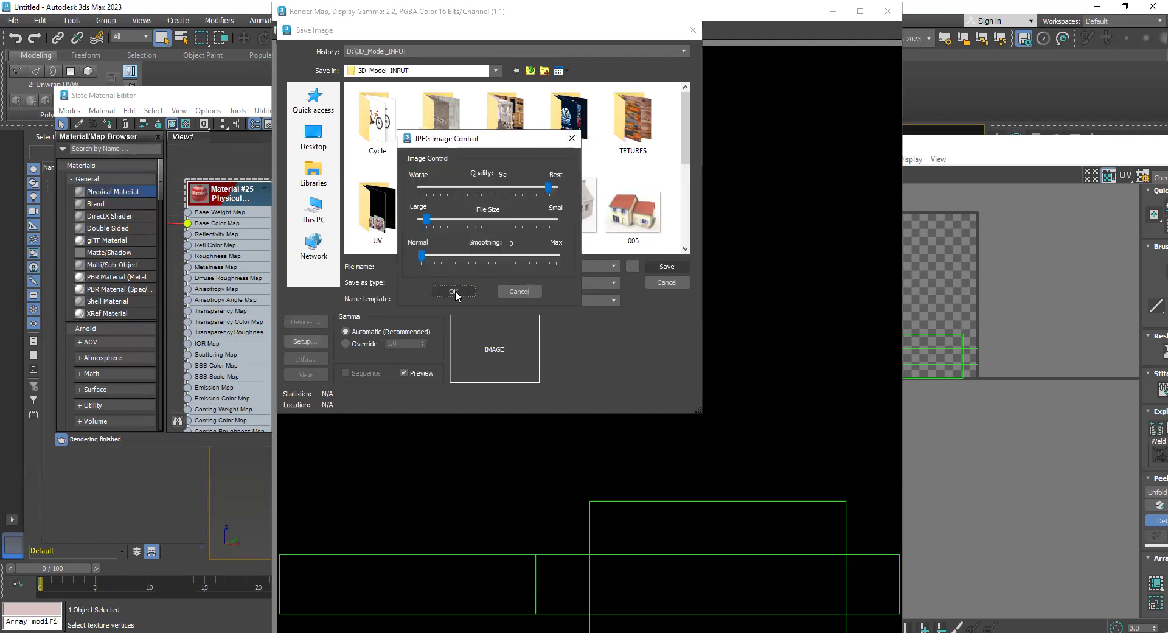
{"action": "key", "text": "Return"}
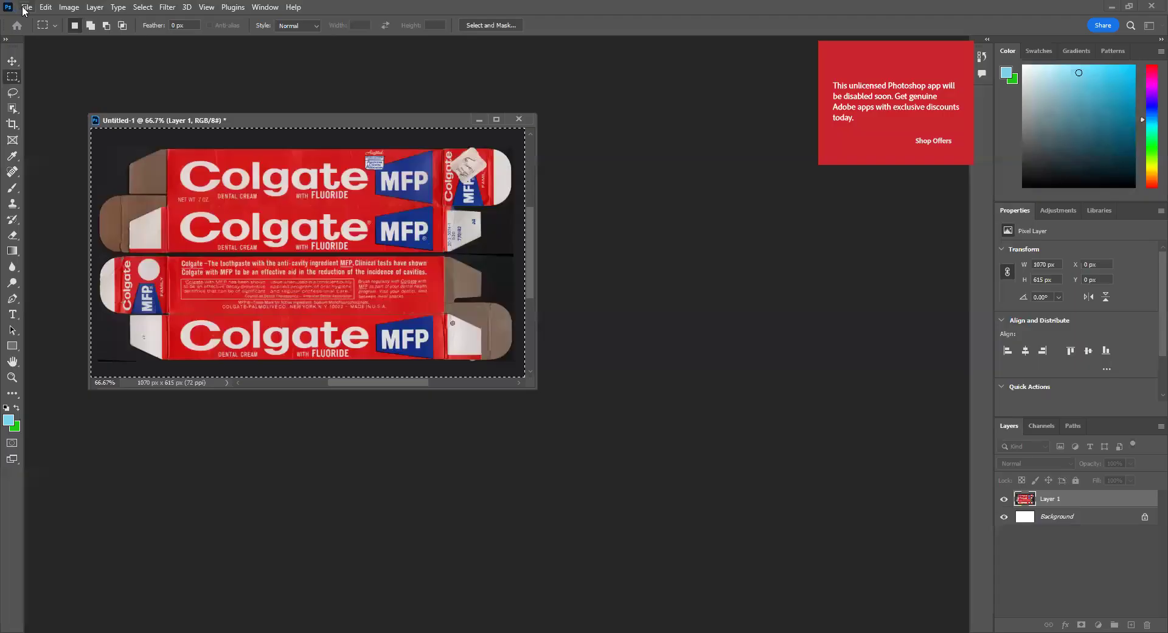
Open the UV template image COL_01_UV from D:\3D_Model_INPUT alongside the carton document.
{"action": "left_click", "coordinate": [22, 6]}
{"action": "left_click", "coordinate": [51, 35]}
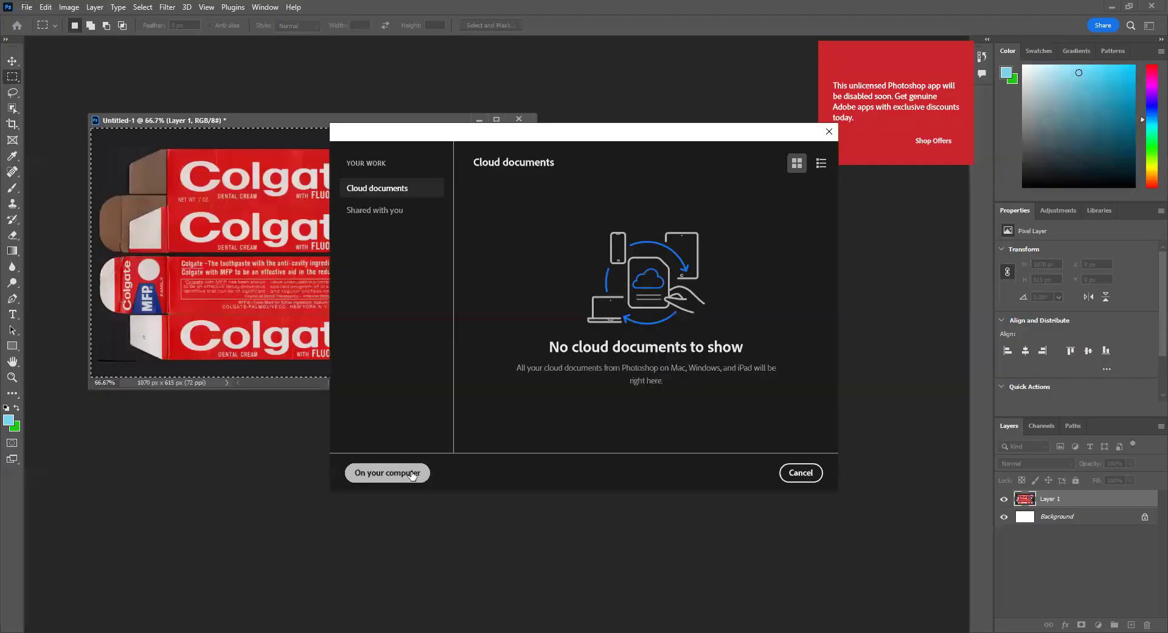
{"action": "left_click", "coordinate": [387, 472]}
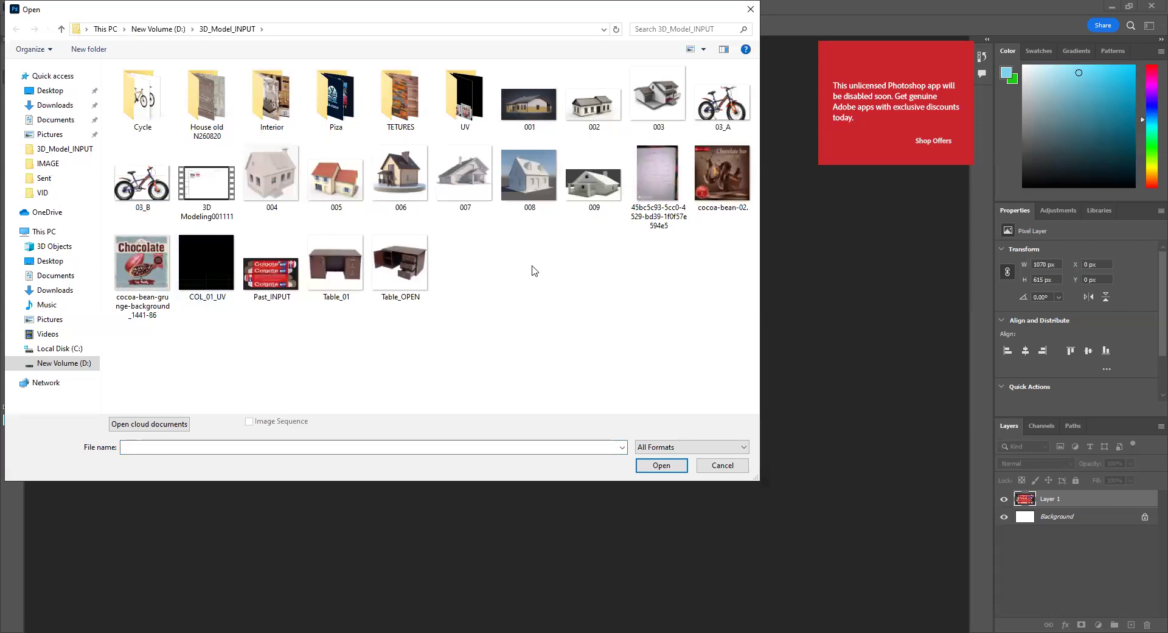
{"action": "type", "text": "co"}
{"action": "key", "text": "Right"}
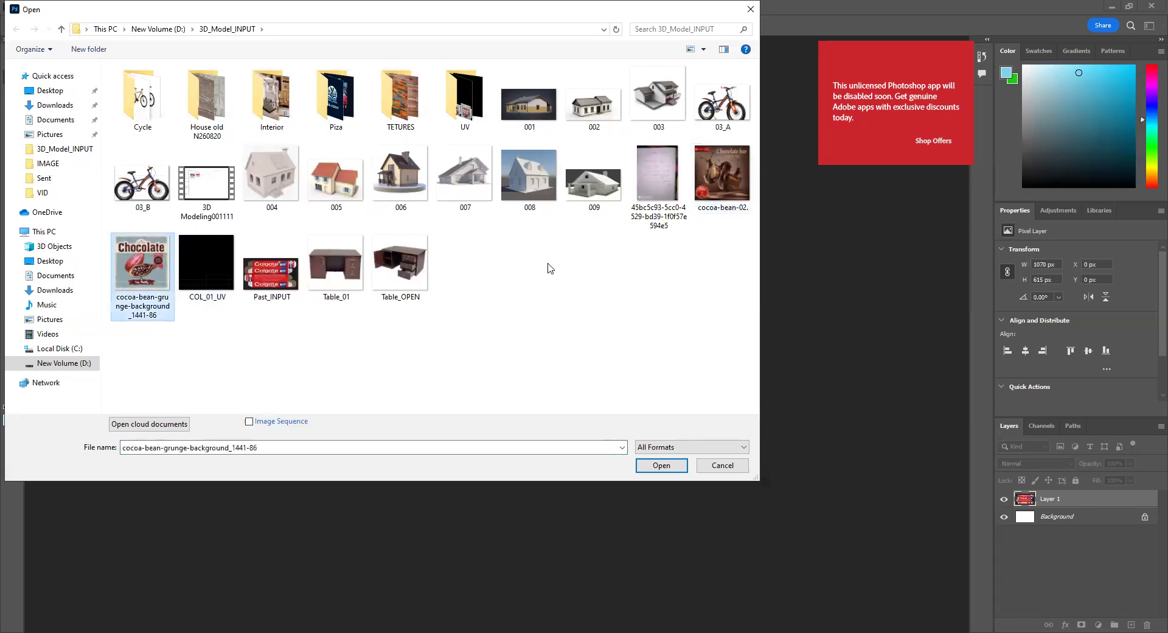
{"action": "left_click", "coordinate": [204, 284]}
{"action": "double_click", "coordinate": [203, 284]}
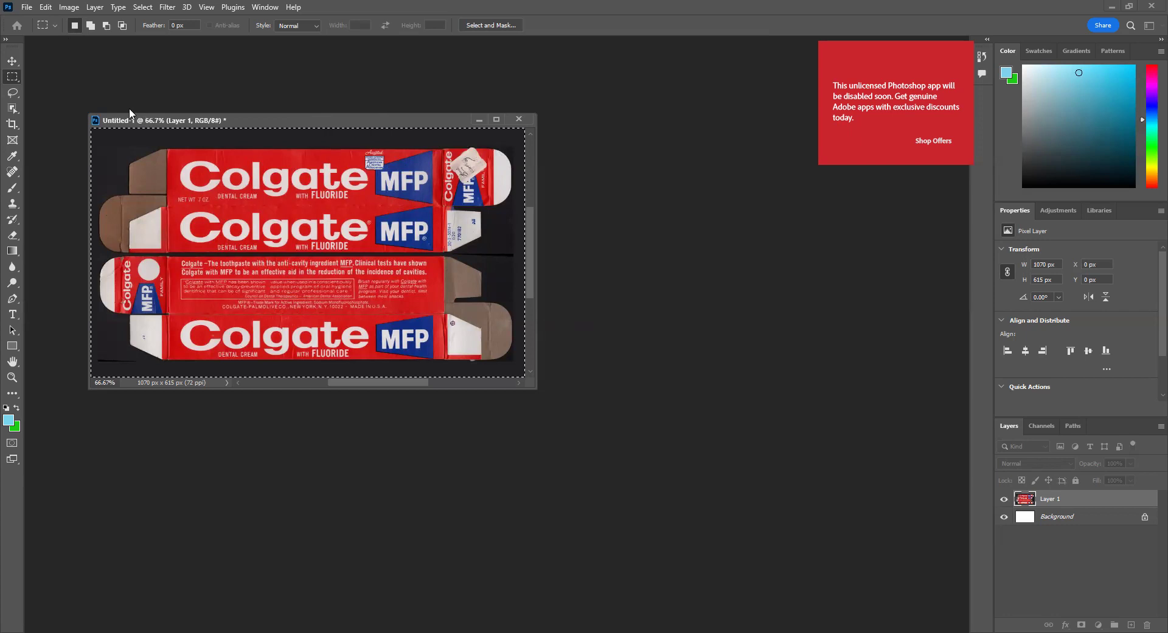
Place the UV template window beside the carton image and convert its Background into the regular layer Layer 0.
{"action": "left_click_drag", "start_coordinate": [554, 149], "coordinate": [542, 141]}
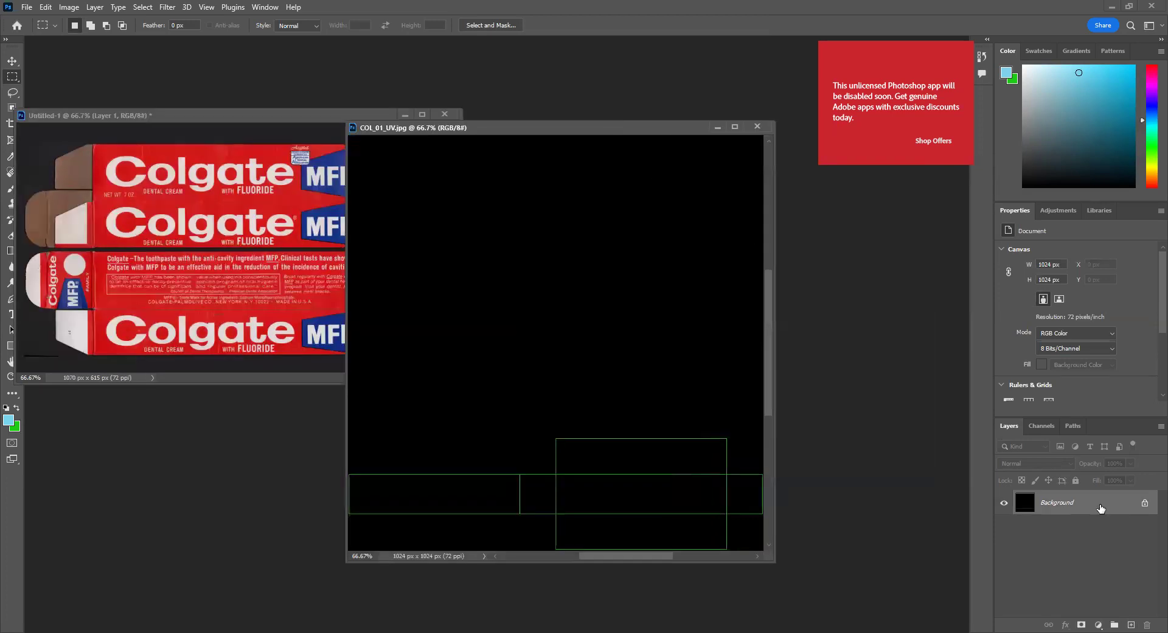
{"action": "double_click", "coordinate": [1101, 508]}
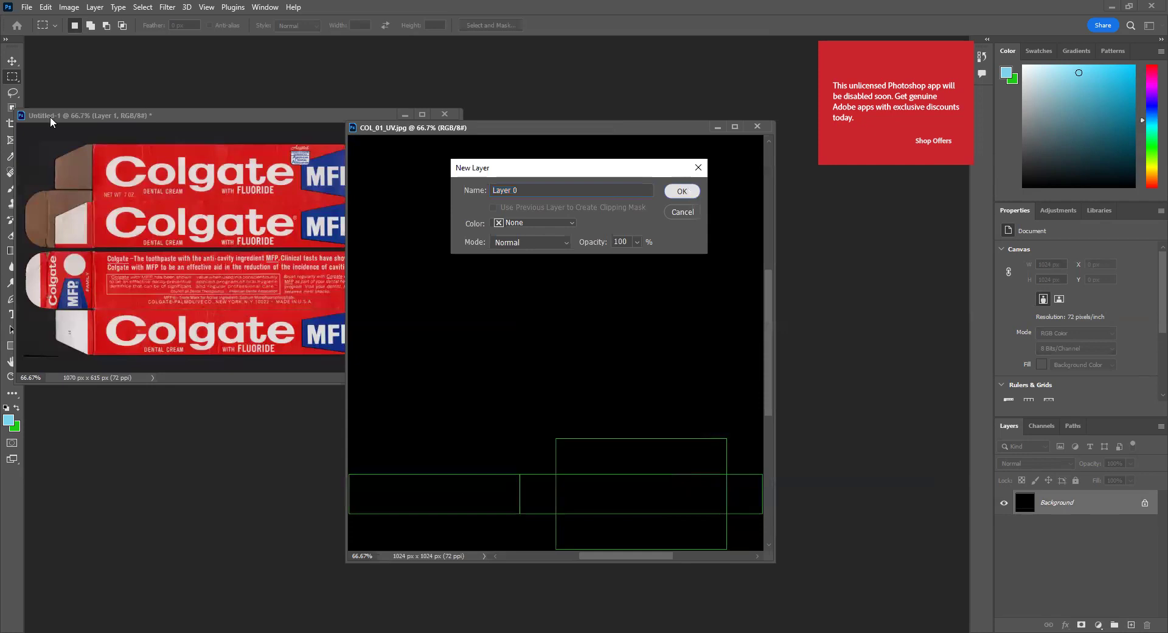
{"action": "left_click", "coordinate": [682, 191]}
Select the carton's uppermost Colgate panel, about 680 x 145 px, and copy it into the UV template document.
{"action": "left_click", "coordinate": [307, 235]}
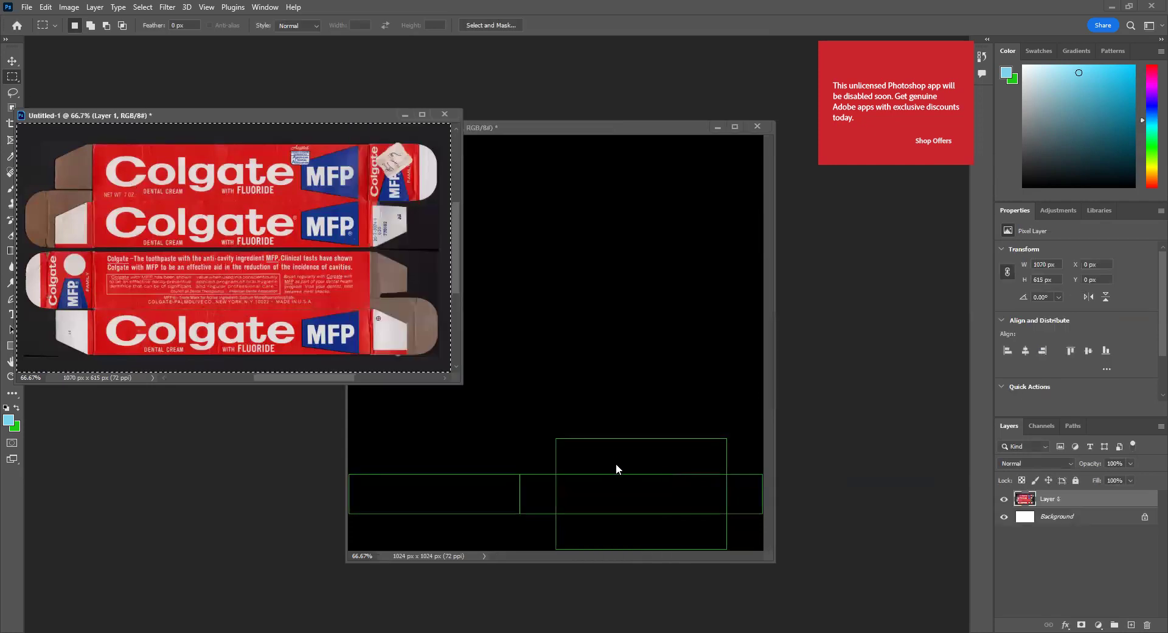
{"action": "left_click", "coordinate": [95, 144]}
{"action": "left_click_drag", "start_coordinate": [365, 198], "coordinate": [367, 199]}
{"action": "key", "text": "v"}
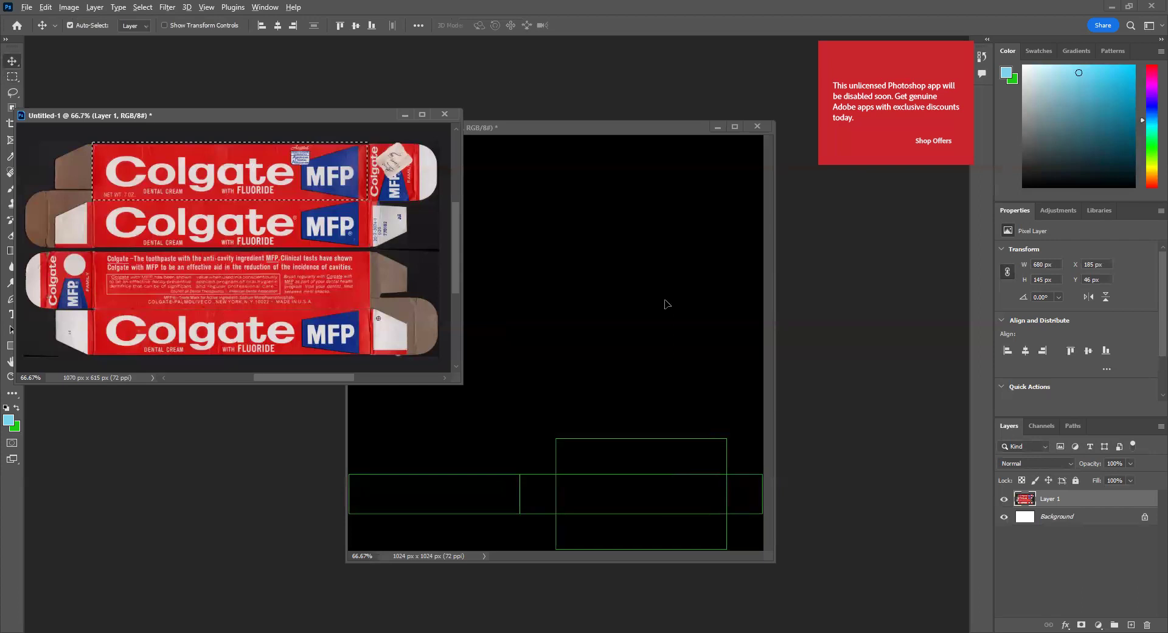
{"action": "left_click_drag", "start_coordinate": [468, 495], "coordinate": [474, 501]}
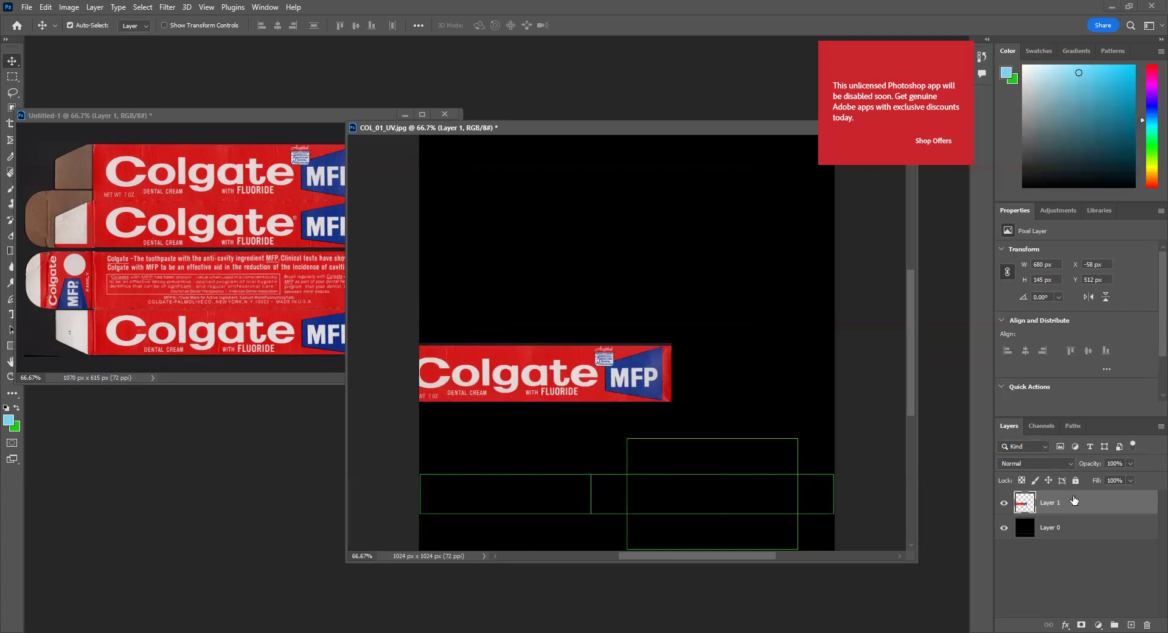
Put the panel layer beneath the UV template layer and set the template layer's blend mode to Screen.
{"action": "left_click_drag", "start_coordinate": [1074, 501], "coordinate": [1068, 536]}
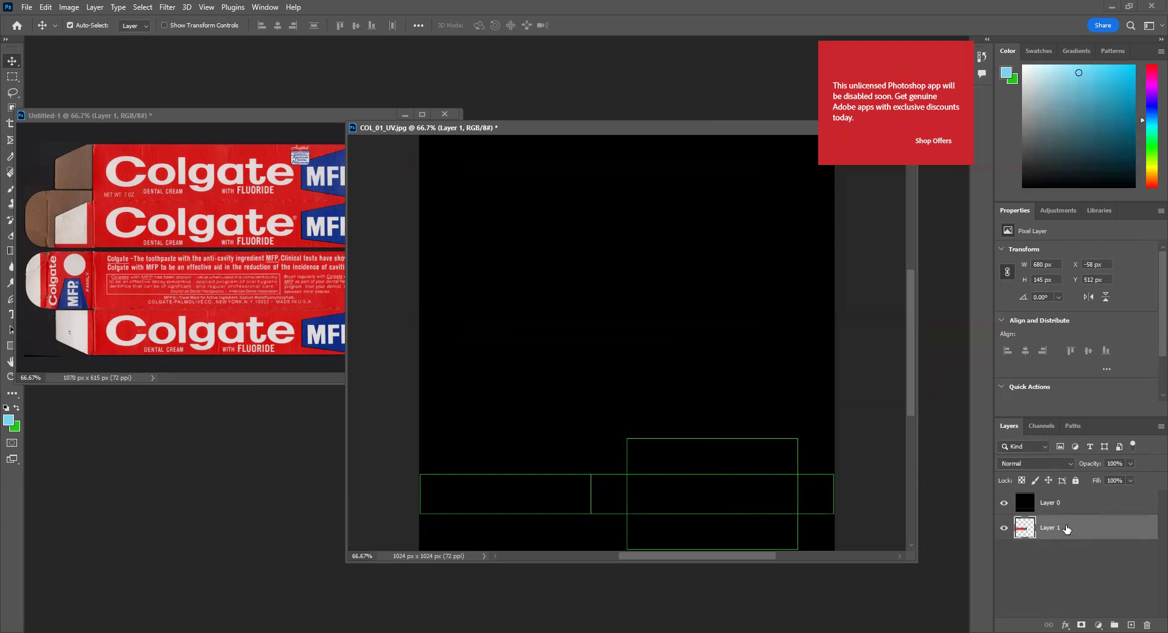
{"action": "left_click", "coordinate": [1060, 507]}
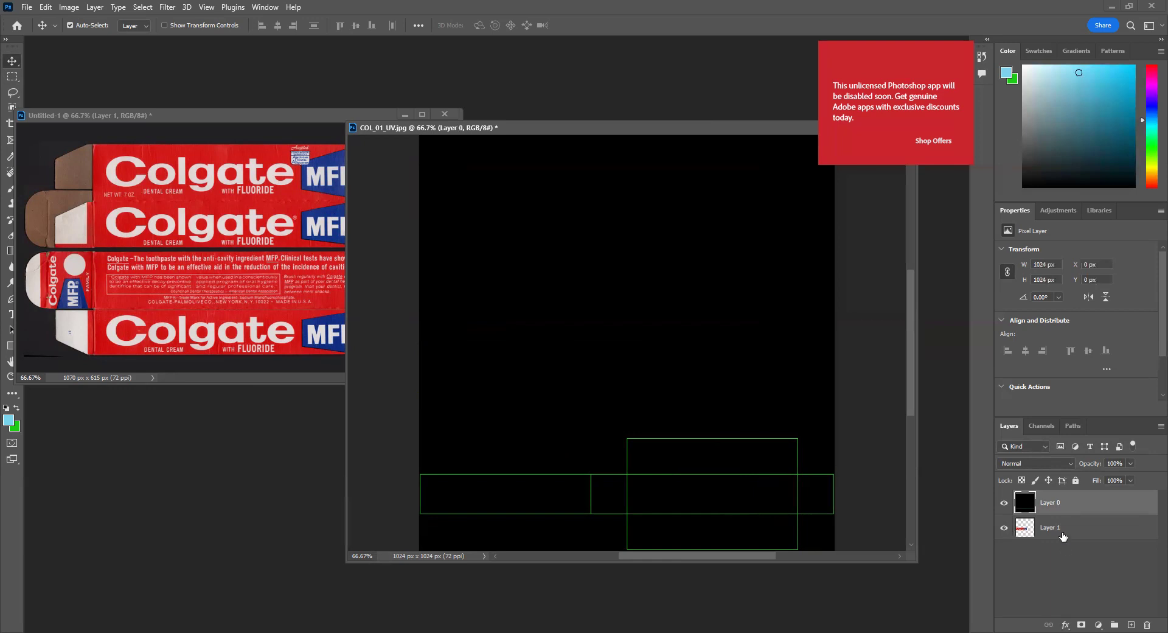
{"action": "left_click", "coordinate": [1063, 527]}
{"action": "left_click", "coordinate": [1061, 506]}
{"action": "left_click", "coordinate": [1053, 461]}
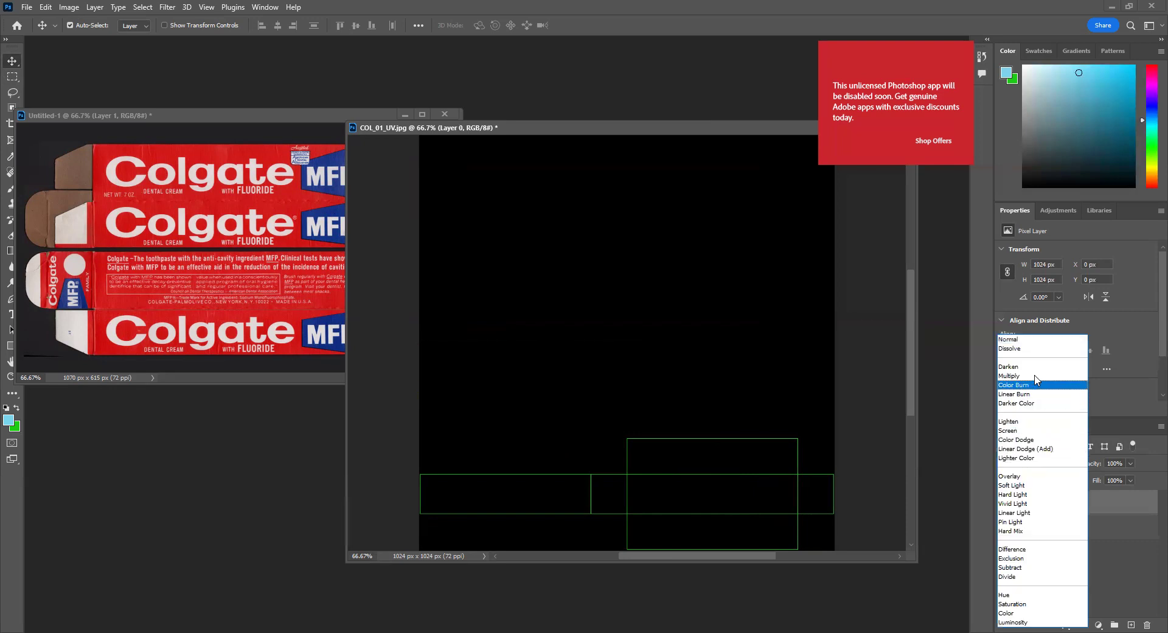
{"action": "left_click", "coordinate": [1043, 430]}
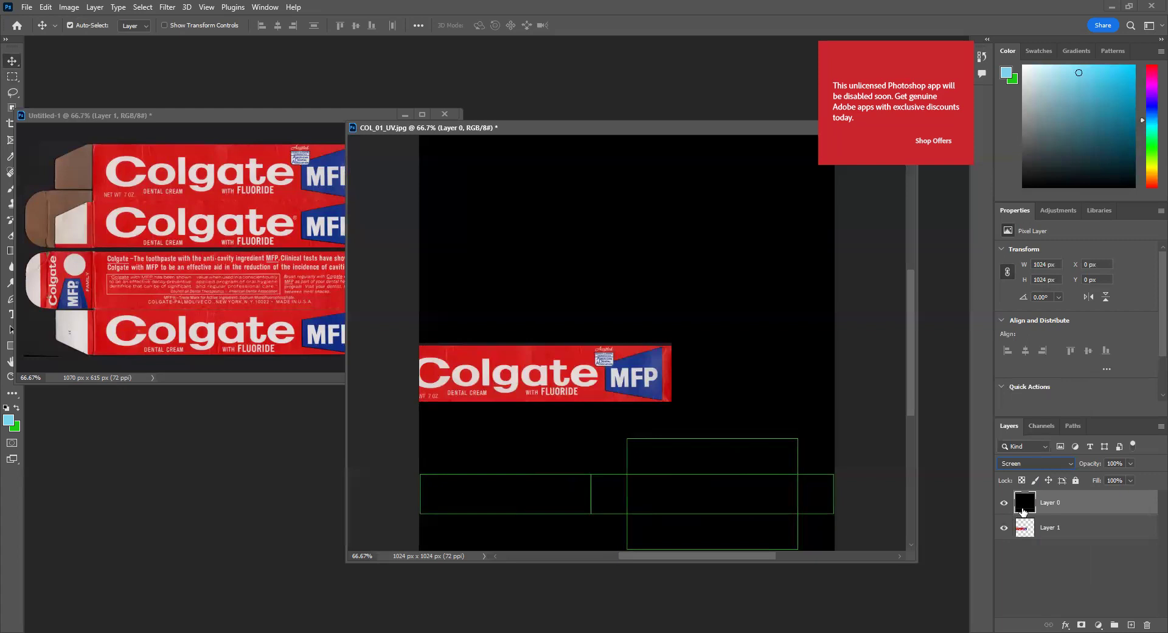
Fully lock the UV template layer, Layer 0, so that it cannot be moved.
{"action": "left_click", "coordinate": [1026, 531]}
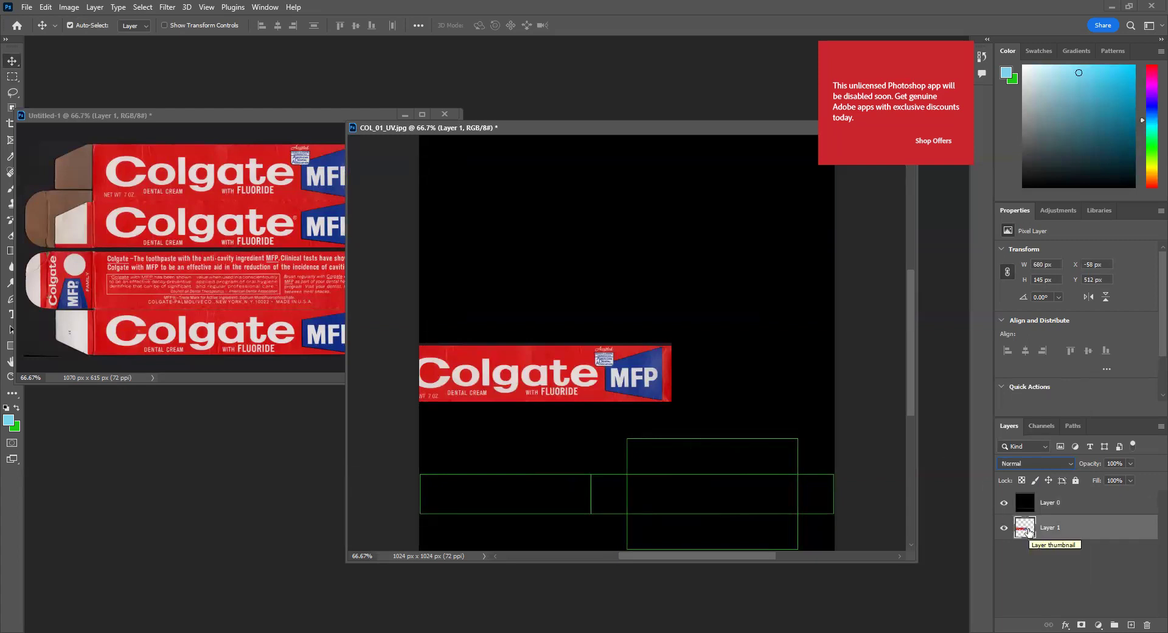
{"action": "left_click", "coordinate": [1031, 502]}
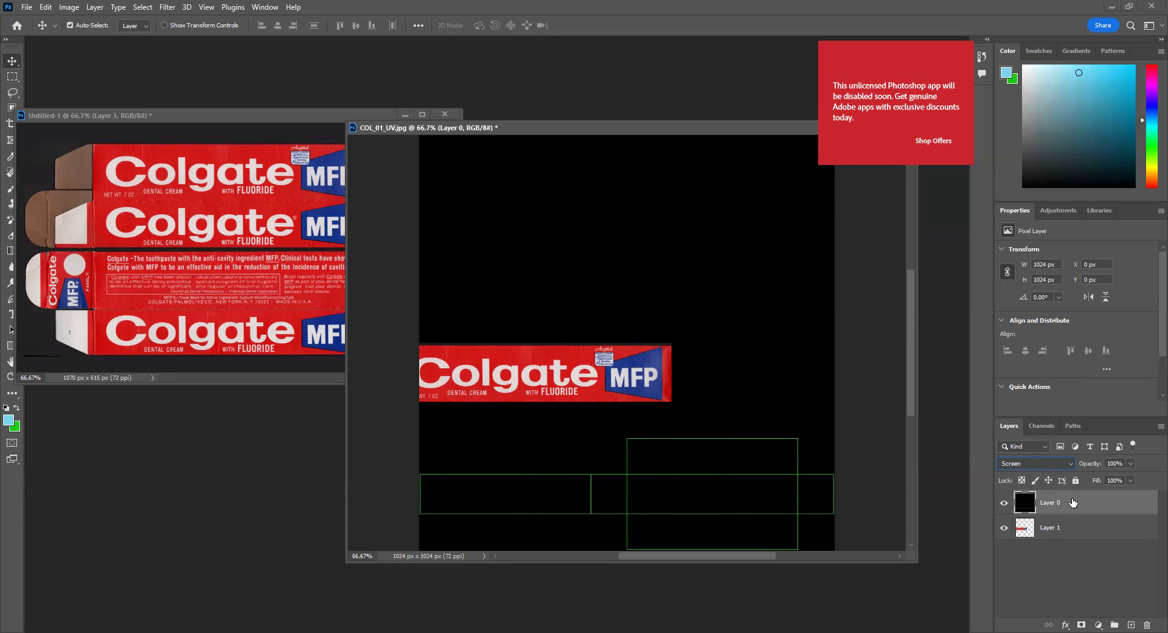
{"action": "left_click", "coordinate": [1051, 534]}
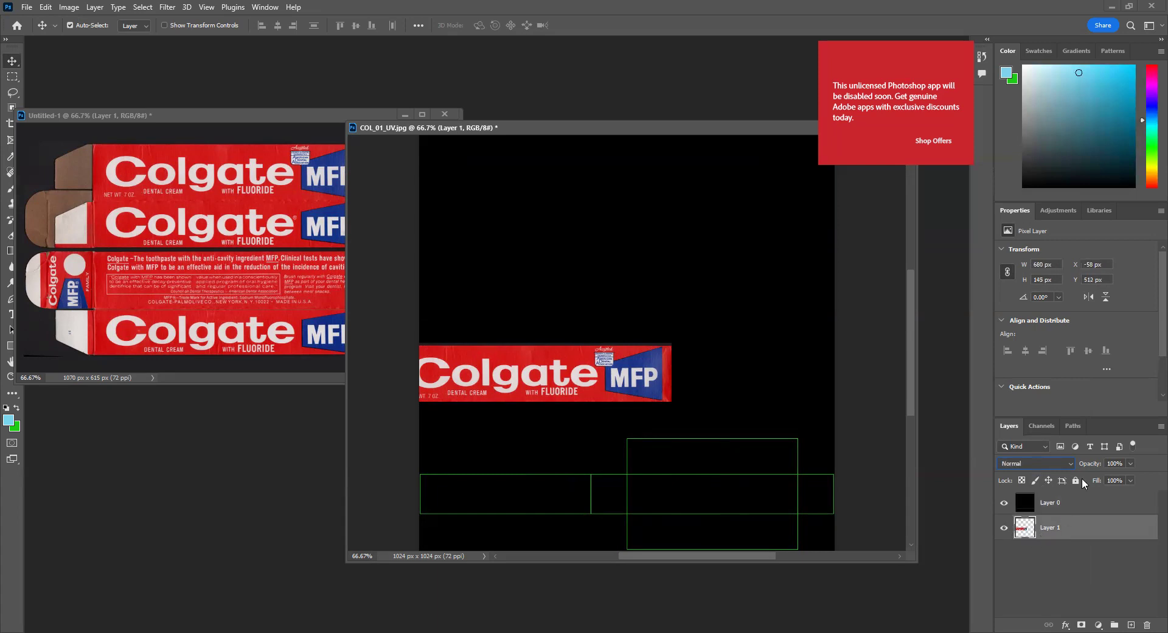
{"action": "left_click", "coordinate": [1065, 509]}
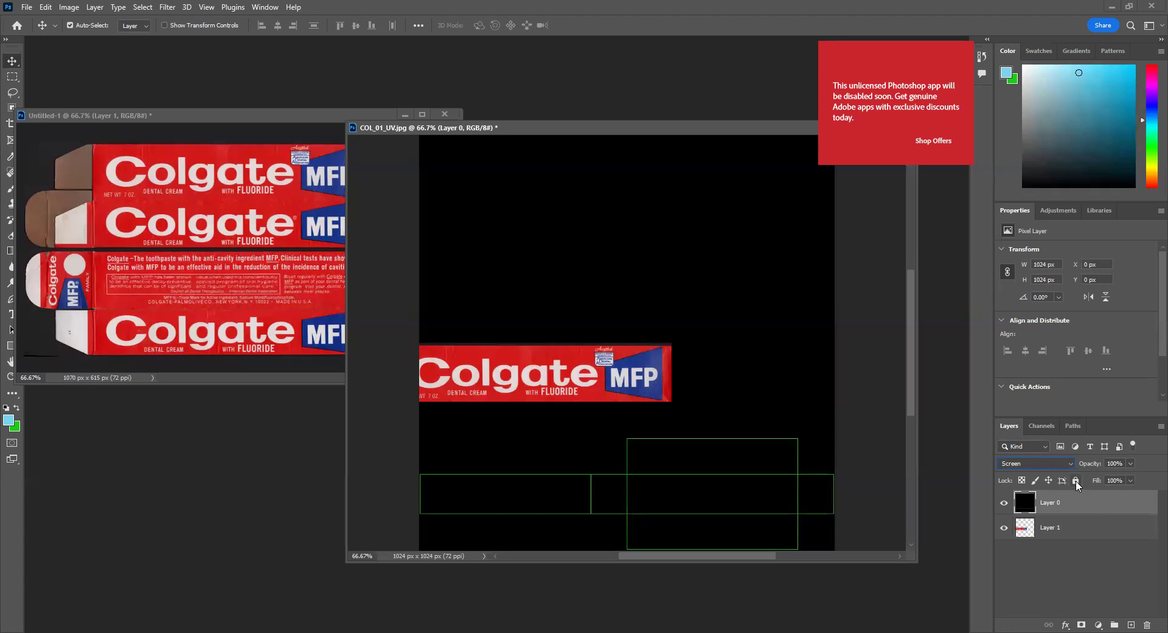
{"action": "left_click", "coordinate": [1076, 481]}
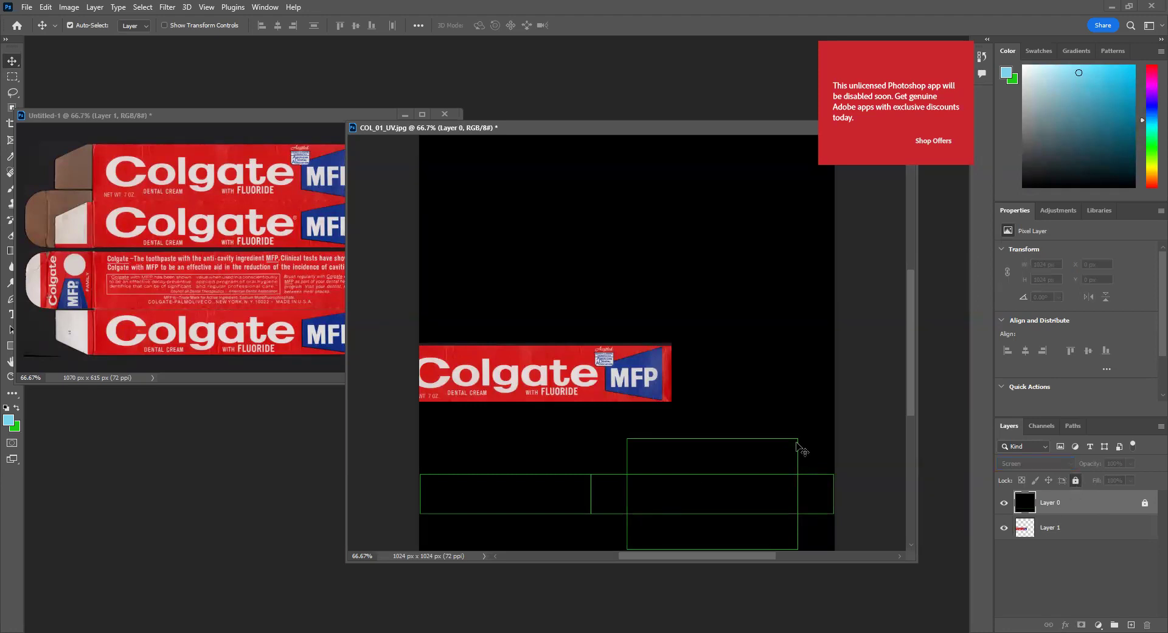
{"action": "left_click", "coordinate": [842, 462]}
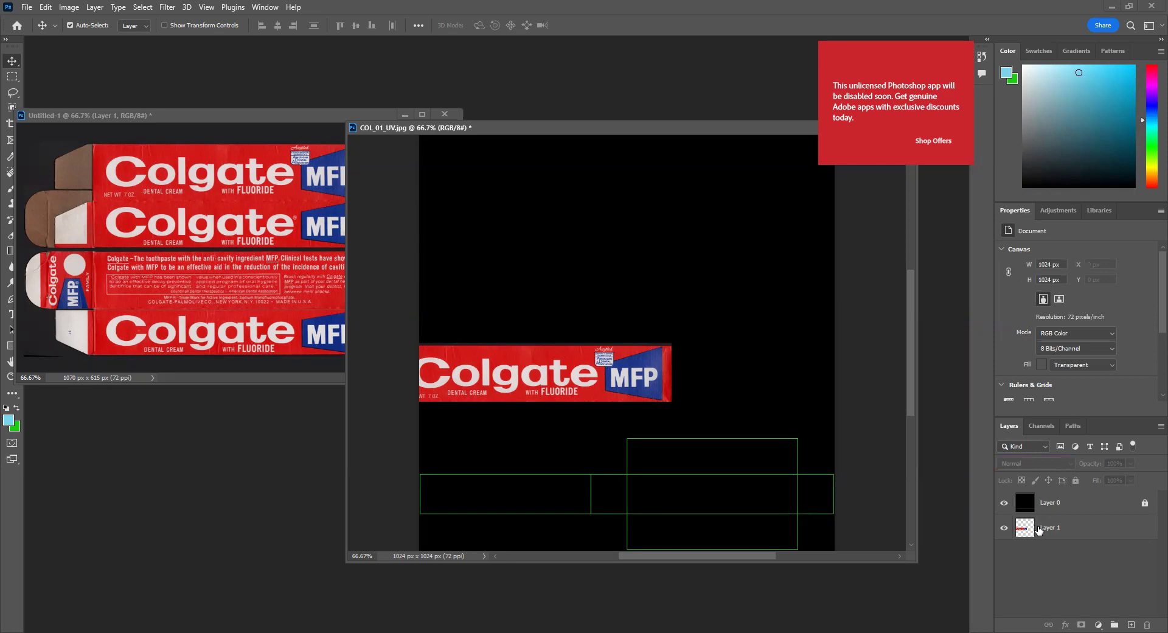
Move the Colgate panel onto the horizontal UV strip, flush with the canvas's left edge at about Y 779 px.
{"action": "left_click", "coordinate": [1039, 528]}
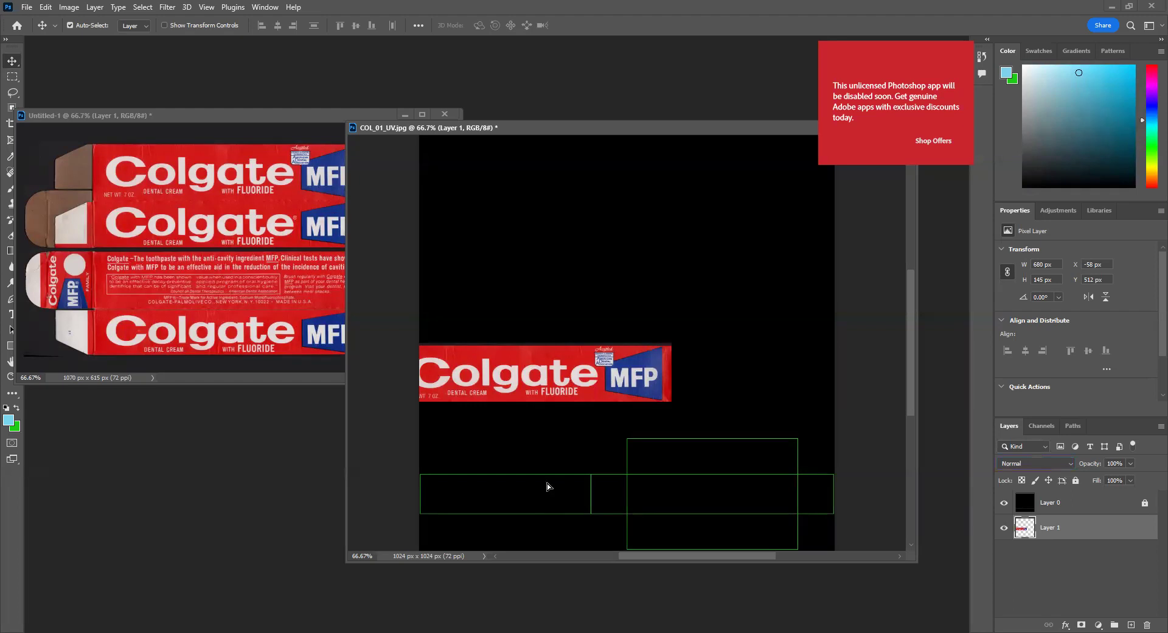
{"action": "left_click_drag", "start_coordinate": [546, 483], "coordinate": [554, 482]}
{"action": "key", "text": "ctrl+y"}
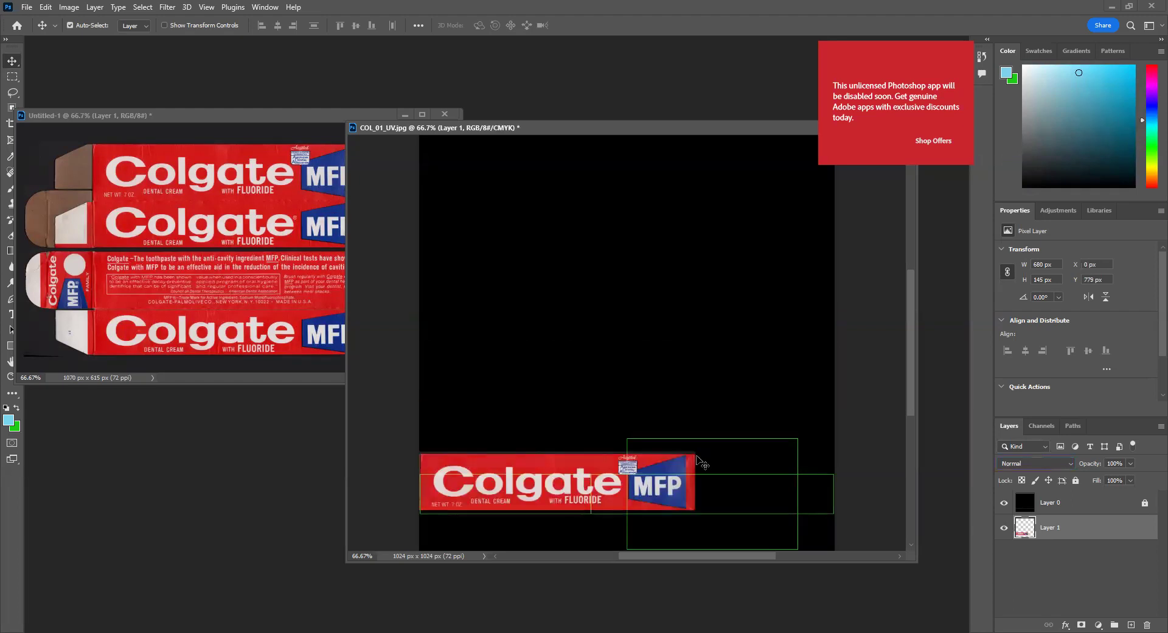
Scale the Colgate panel proportionally to about 76% and nudge it down onto the UV strip, at about Y 831 px.
{"action": "key", "text": "ctrl+t"}
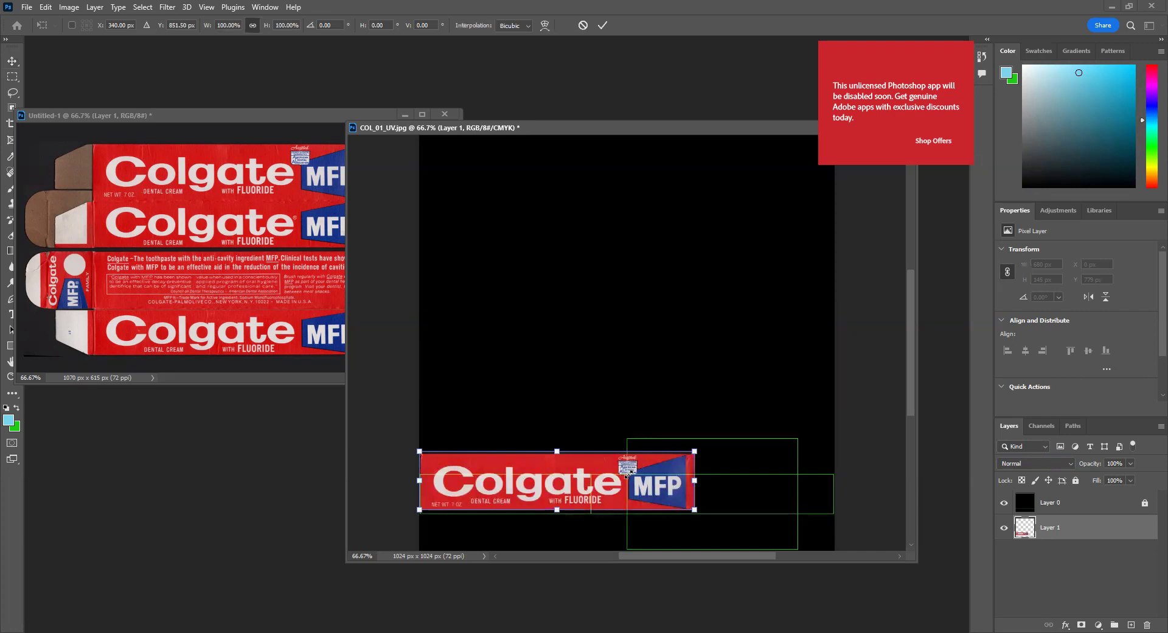
{"action": "left_click_drag", "start_coordinate": [694, 451], "coordinate": [627, 466]}
{"action": "key", "text": "Down"}
{"action": "key", "text": "Down"}
{"action": "key", "text": "Down"}
{"action": "key", "text": "Down"}
{"action": "key", "text": "Down"}
{"action": "key", "text": "Down"}
{"action": "key", "text": "Down"}
{"action": "key", "text": "Down"}
{"action": "key", "text": "Down"}
{"action": "key", "text": "Down"}
{"action": "key", "text": "Down"}
{"action": "key", "text": "Down"}
{"action": "key", "text": "Down"}
{"action": "key", "text": "Down"}
{"action": "key", "text": "Down"}
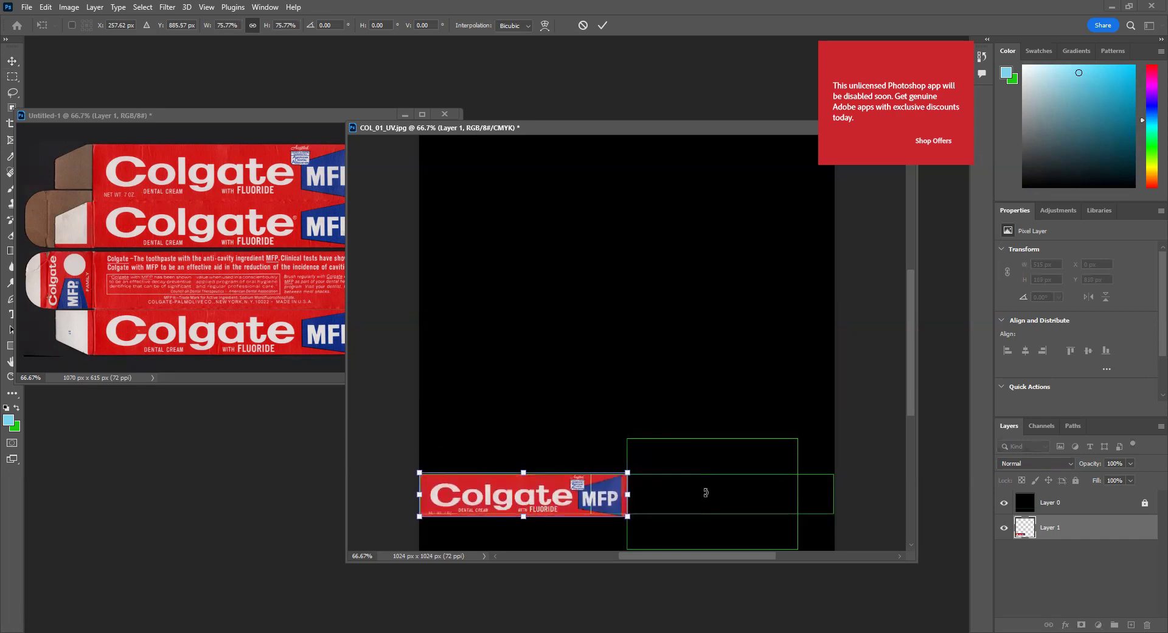
{"action": "key", "text": "Return"}
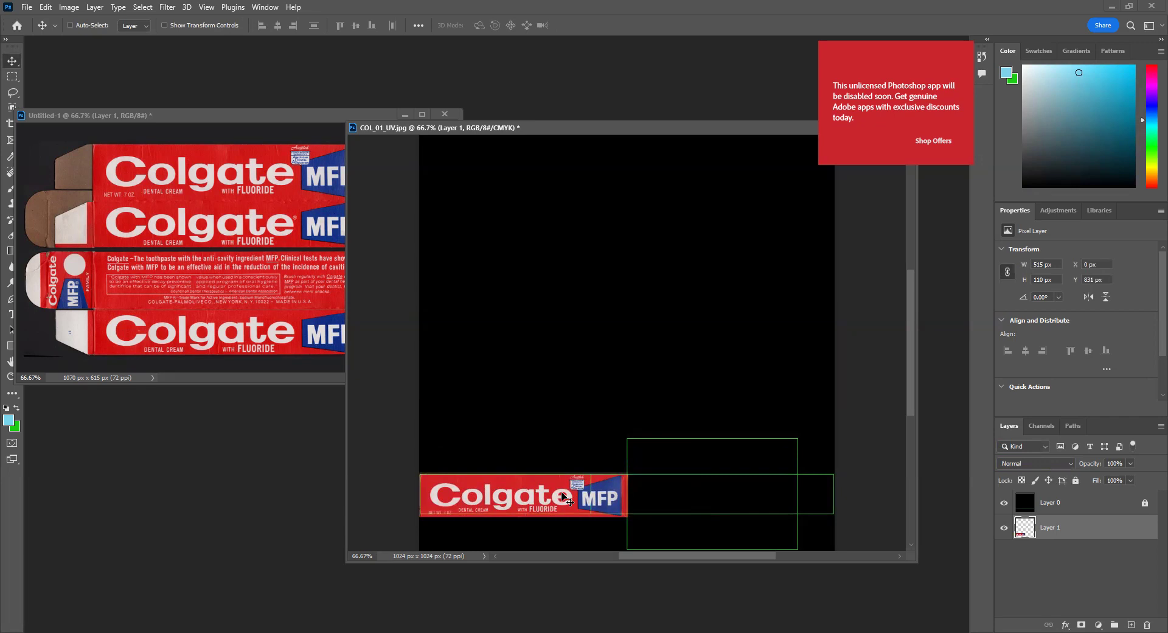
Save the layered document as the Photoshop file COL_01_UV in D:\3D_Model_INPUT.
{"action": "key", "text": "ctrl+s"}
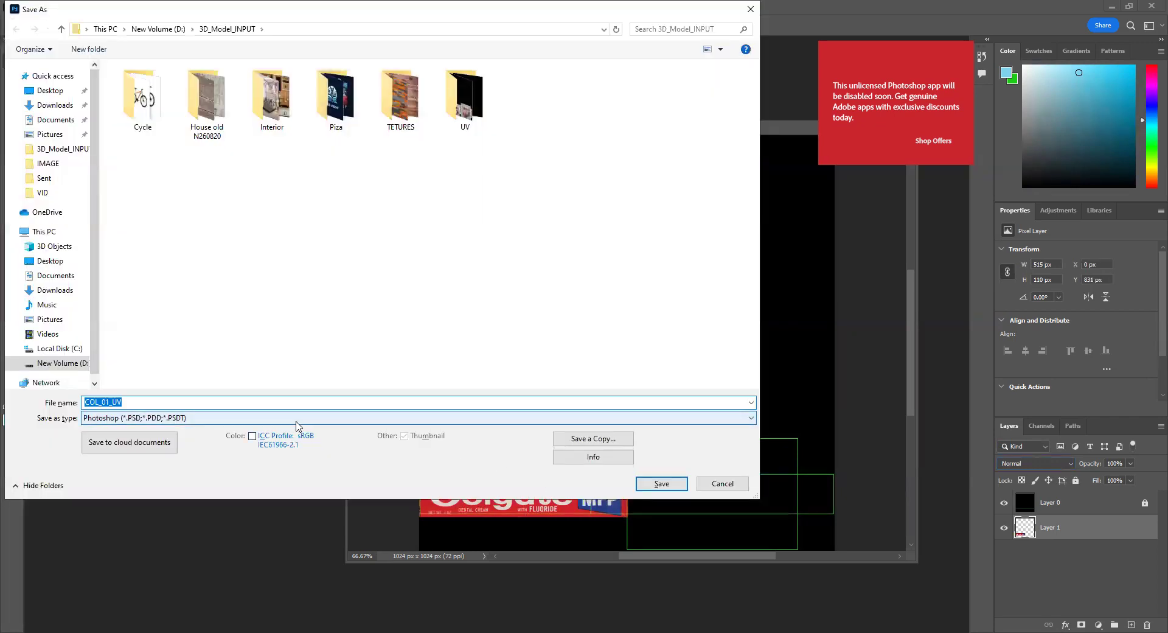
{"action": "key", "text": "Return"}
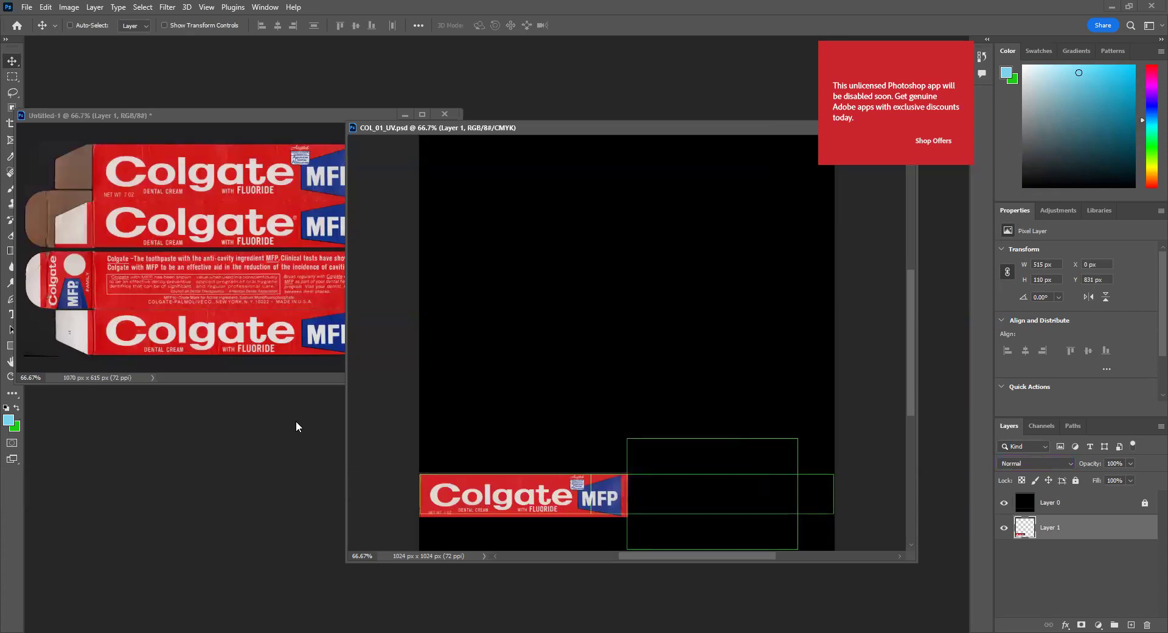
{"action": "key", "text": "ctrl+shift+s"}
{"action": "left_click", "coordinate": [329, 417]}
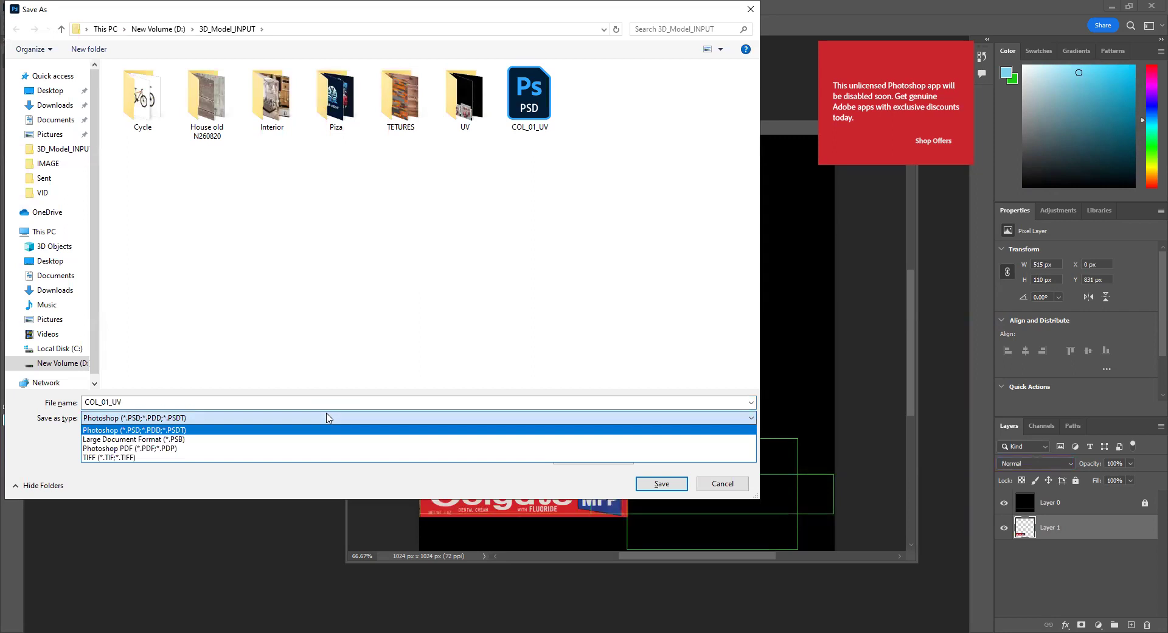
{"action": "left_click", "coordinate": [326, 417]}
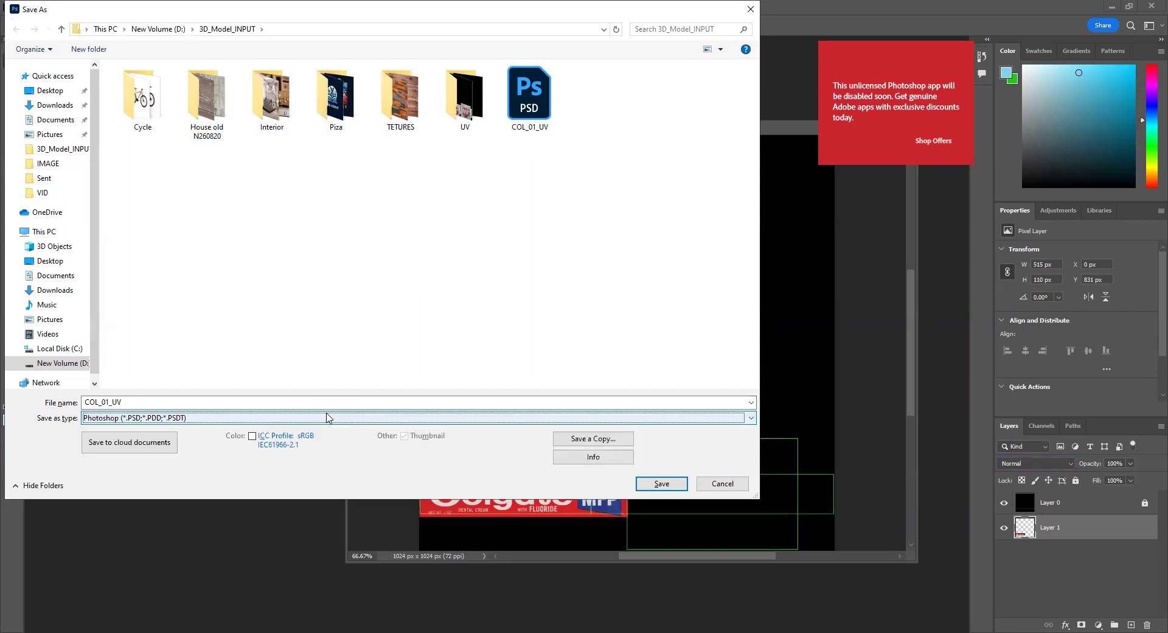
{"action": "key", "text": "Escape"}
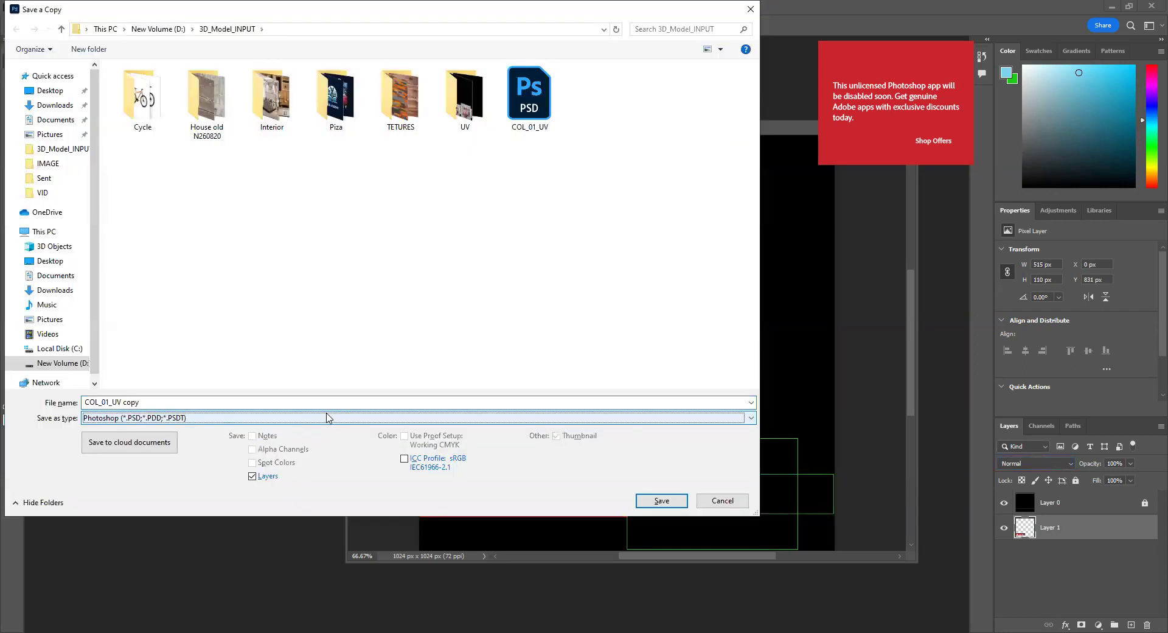
Save a copy of the texture as a JPEG in D:\3D_Model_INPUT, with a COL_01_UV file name ending in OUT.
{"action": "left_click", "coordinate": [347, 403]}
{"action": "left_click", "coordinate": [346, 404]}
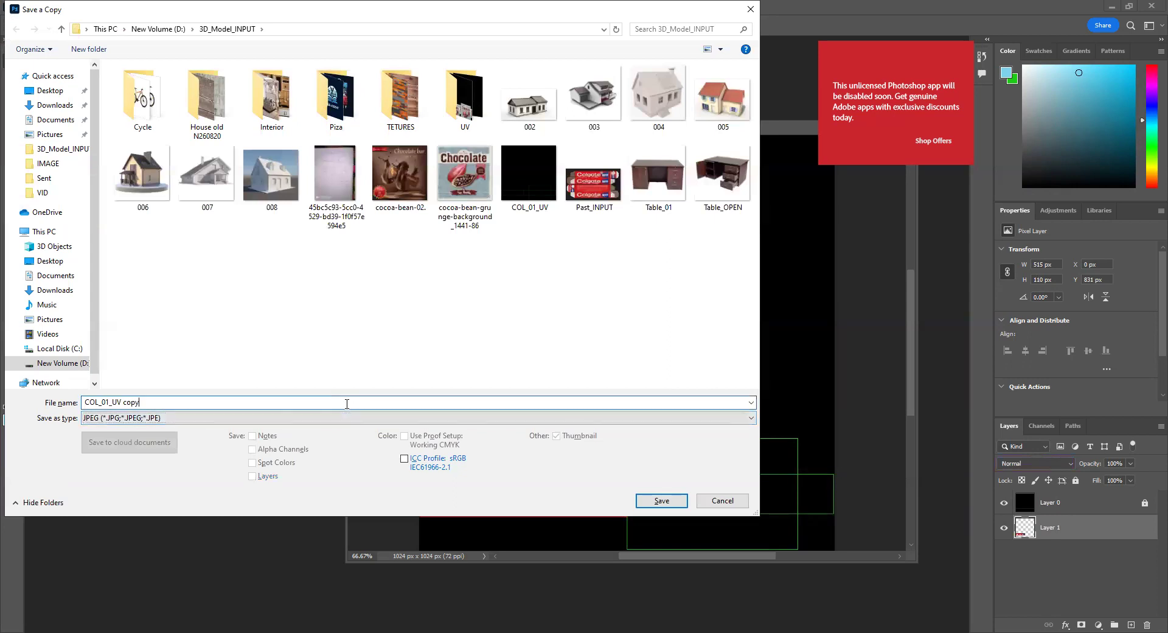
{"action": "key", "text": "BackSpace"}
{"action": "key", "text": "BackSpace"}
{"action": "key", "text": "BackSpace"}
{"action": "type", "text": "OUT"}
{"action": "key", "text": "Return"}
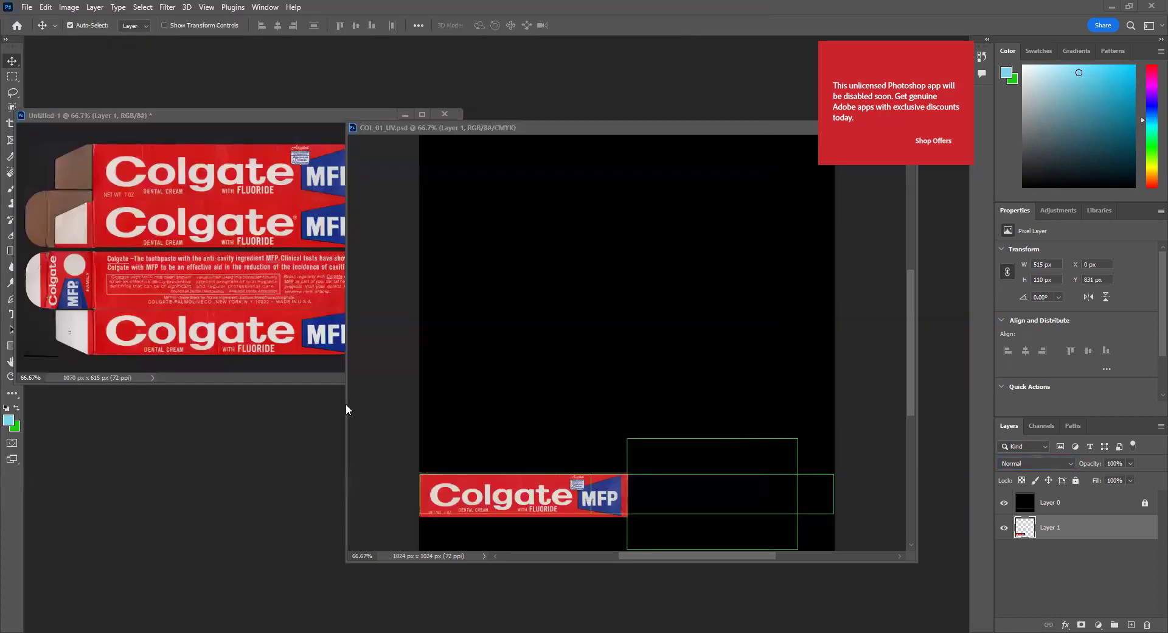
Switch to 3ds Max, minimize the UV editor and clear the physical material's Base Color map.
{"action": "key", "text": "alt+Tab"}
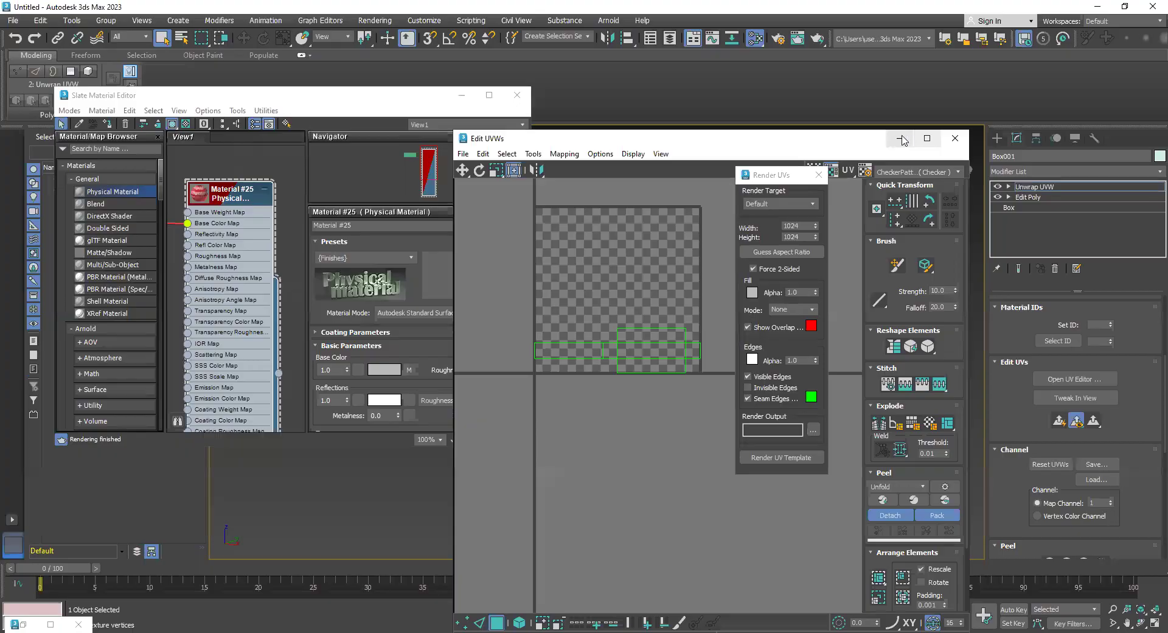
{"action": "left_click", "coordinate": [901, 138]}
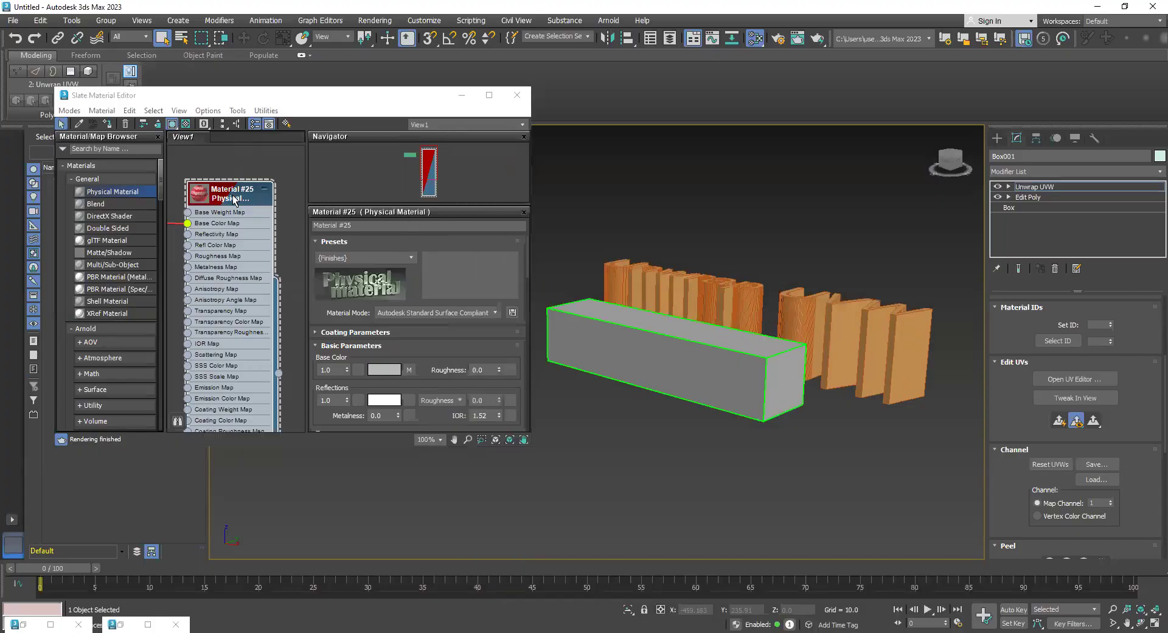
{"action": "right_click", "coordinate": [409, 372]}
{"action": "left_click", "coordinate": [445, 400]}
Load the exported Colgate UV texture from D:\3D_Model_INPUT as the Base Color bitmap and inspect the textured box.
{"action": "left_click", "coordinate": [410, 369]}
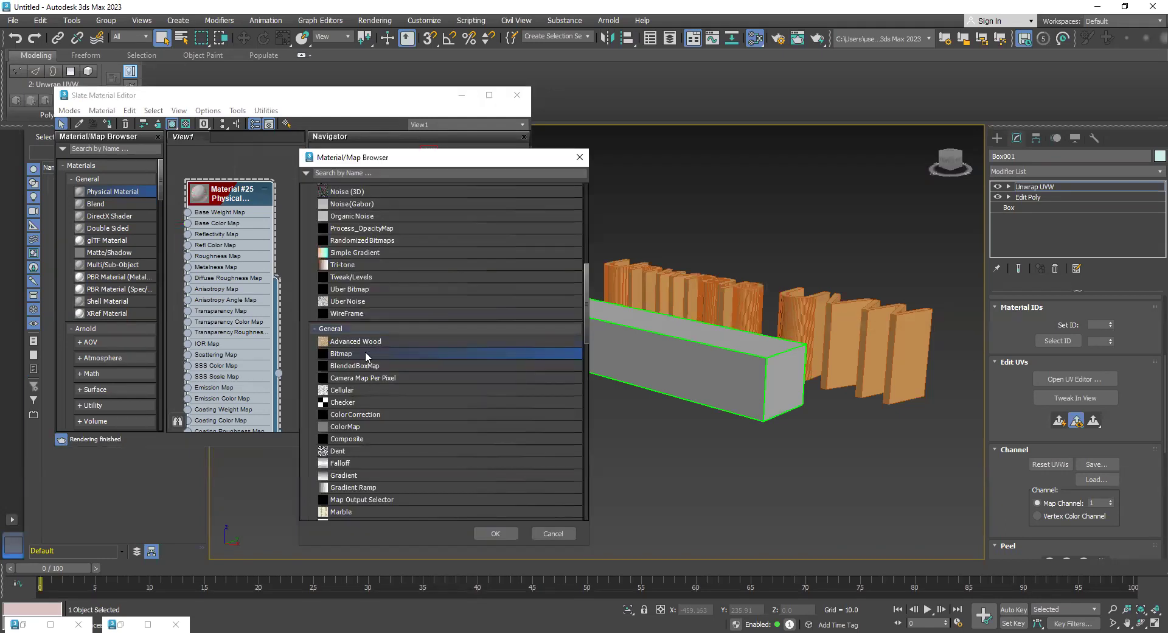
{"action": "double_click", "coordinate": [365, 352]}
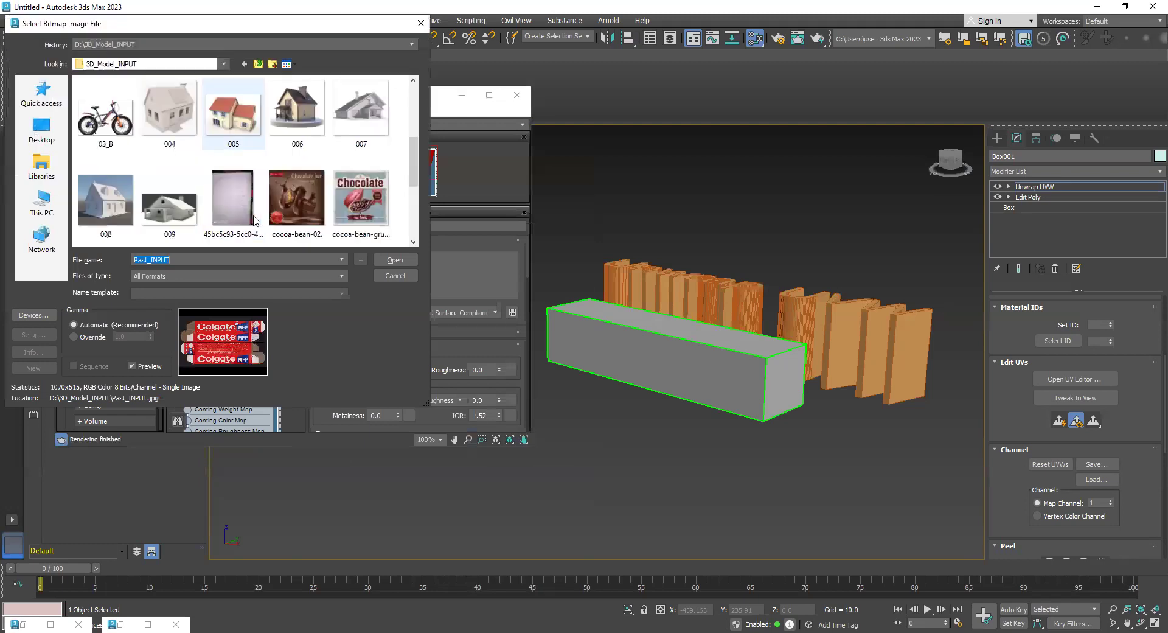
{"action": "scroll", "coordinate": [254, 220], "scroll_direction": "down", "scroll_amount": 1}
{"action": "left_click", "coordinate": [119, 219]}
{"action": "double_click", "coordinate": [118, 216]}
{"action": "left_click", "coordinate": [109, 125]}
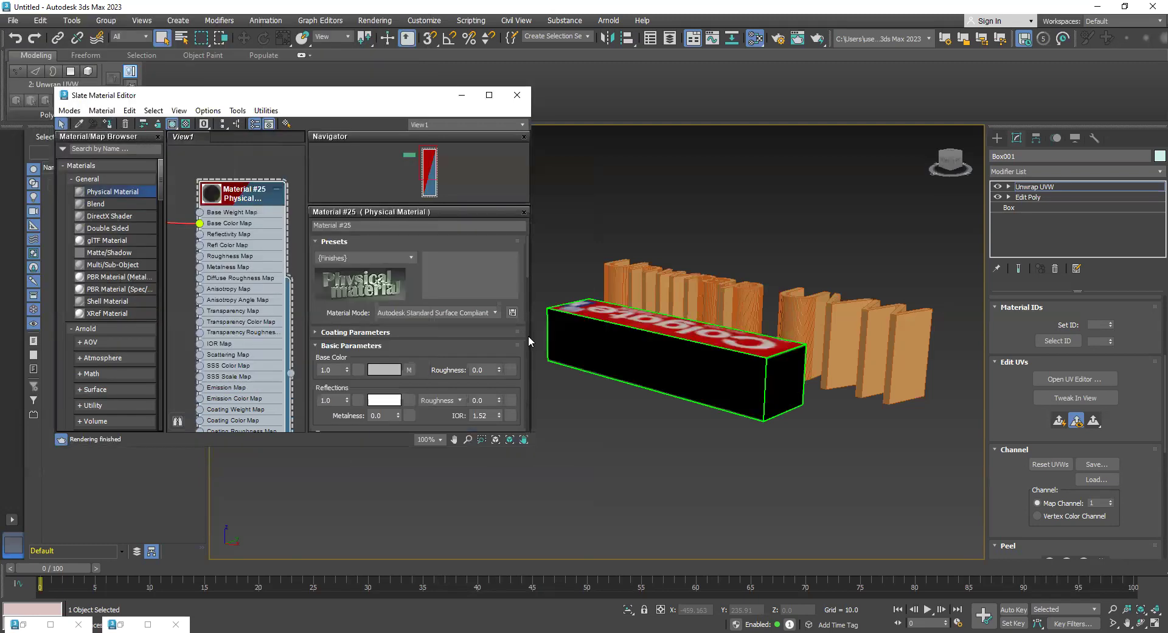
{"action": "middle_click_drag", "start_coordinate": [694, 428], "coordinate": [775, 450], "text": "alt"}
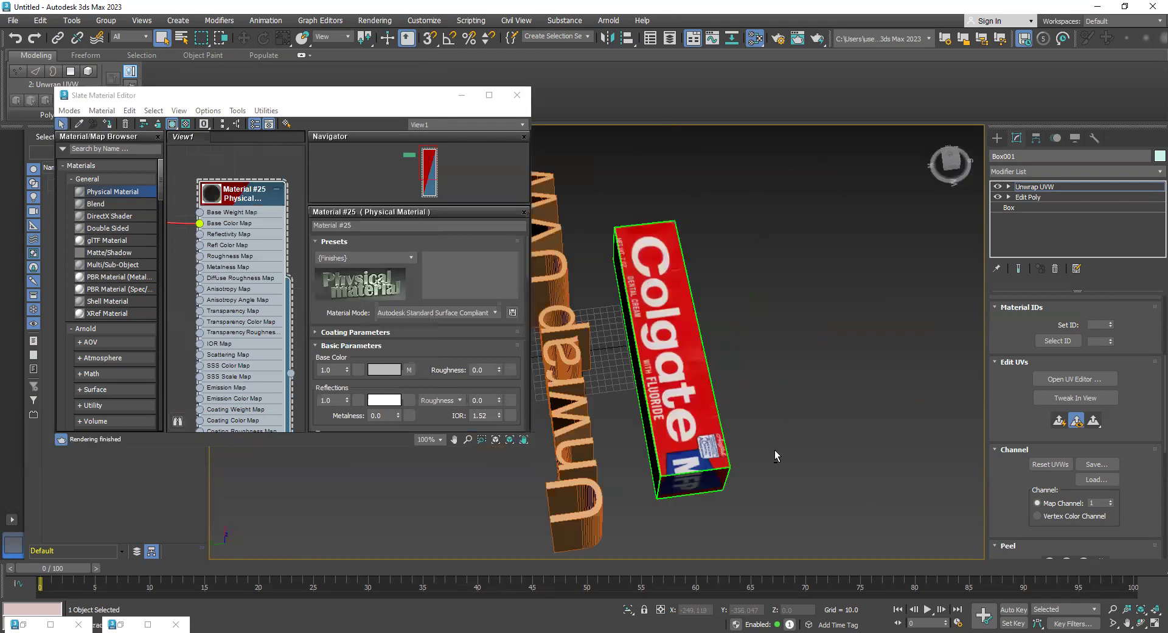
{"action": "middle_click_drag", "start_coordinate": [638, 375], "coordinate": [613, 326], "text": "alt"}
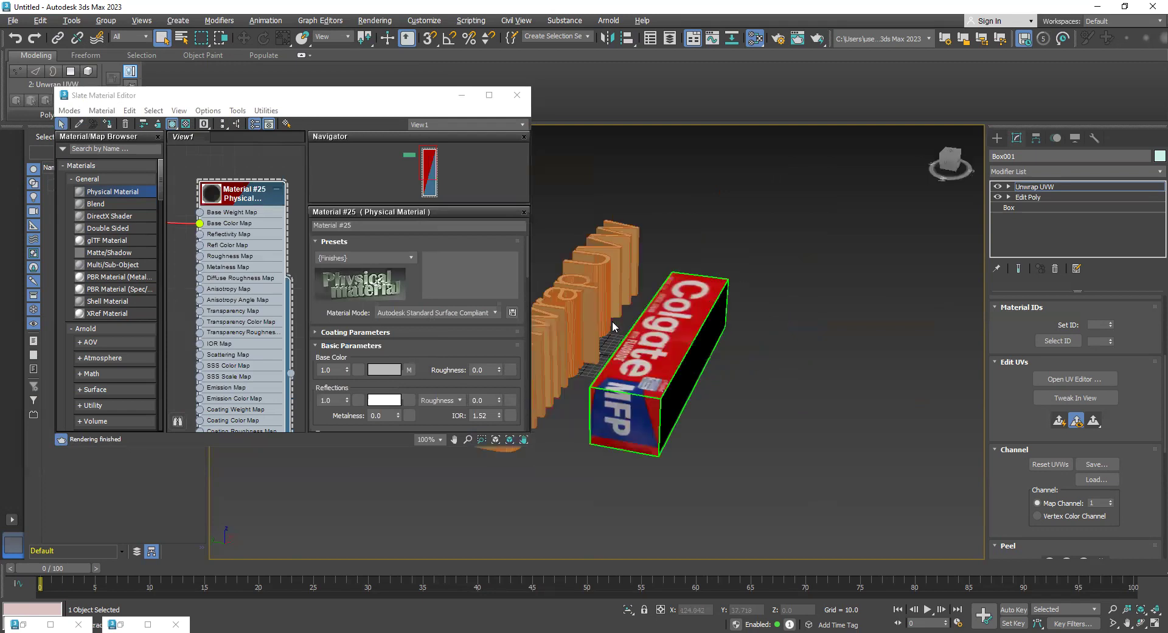
{"action": "scroll", "coordinate": [678, 380], "scroll_direction": "up", "scroll_amount": 2}
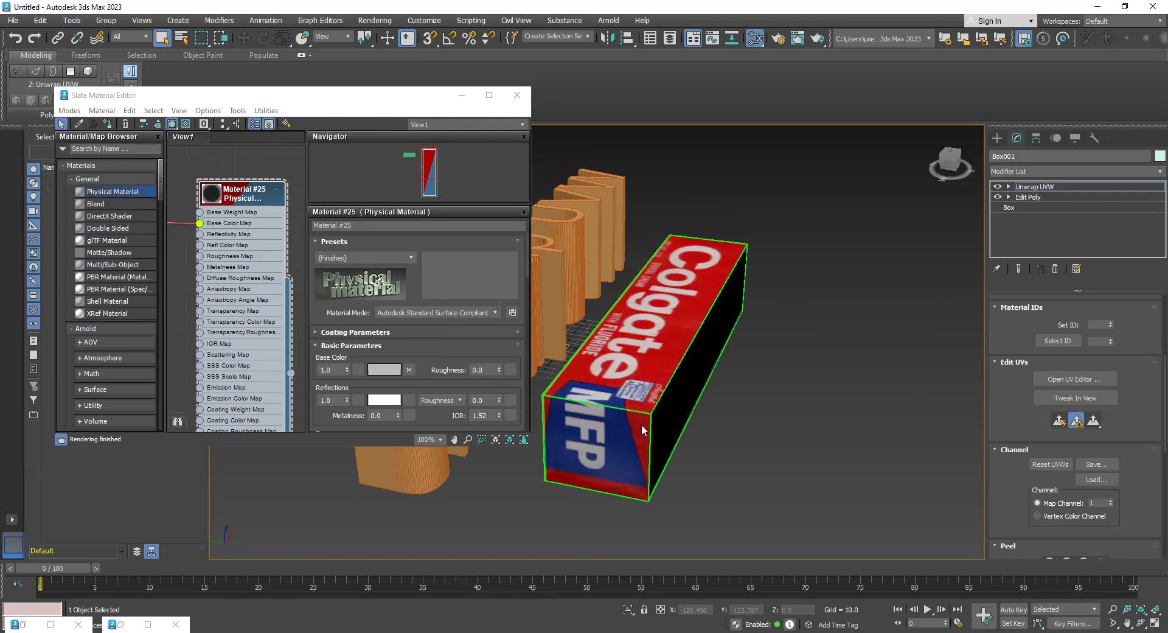
Switch to Photoshop and resize the Colgate panel to about 424 × 99 px, filling the UV strip's front section at X 0, Y 832 px.
{"action": "key", "text": "alt+Tab"}
{"action": "key", "text": "ctrl+t"}
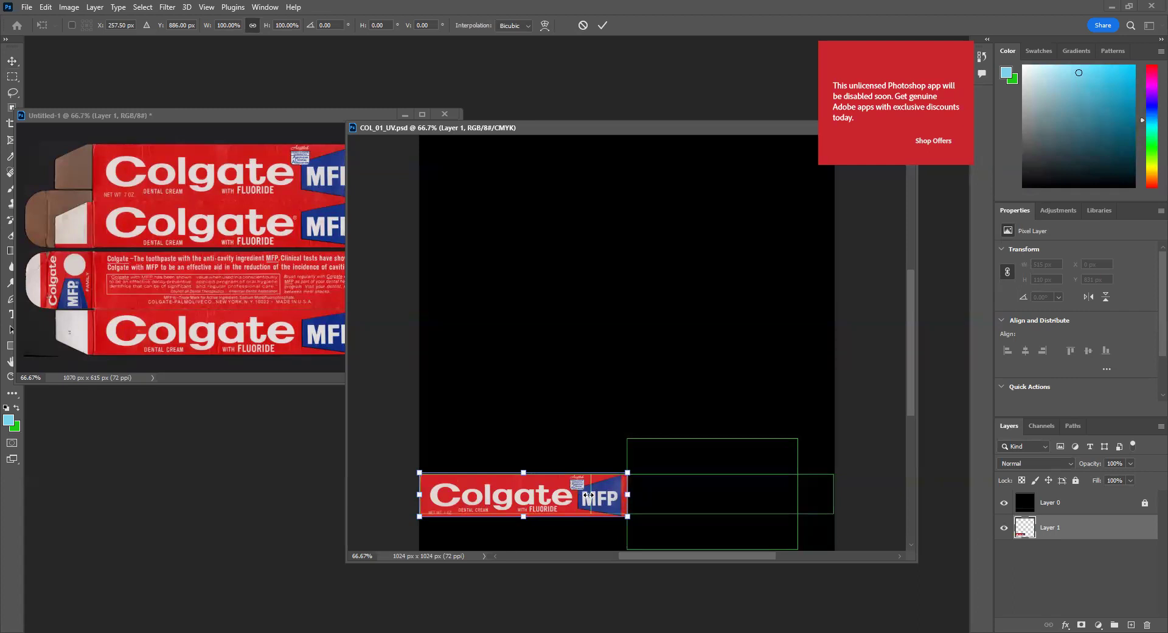
{"action": "left_click_drag", "start_coordinate": [509, 472], "coordinate": [507, 475]}
{"action": "key", "text": "ctrl+plus"}
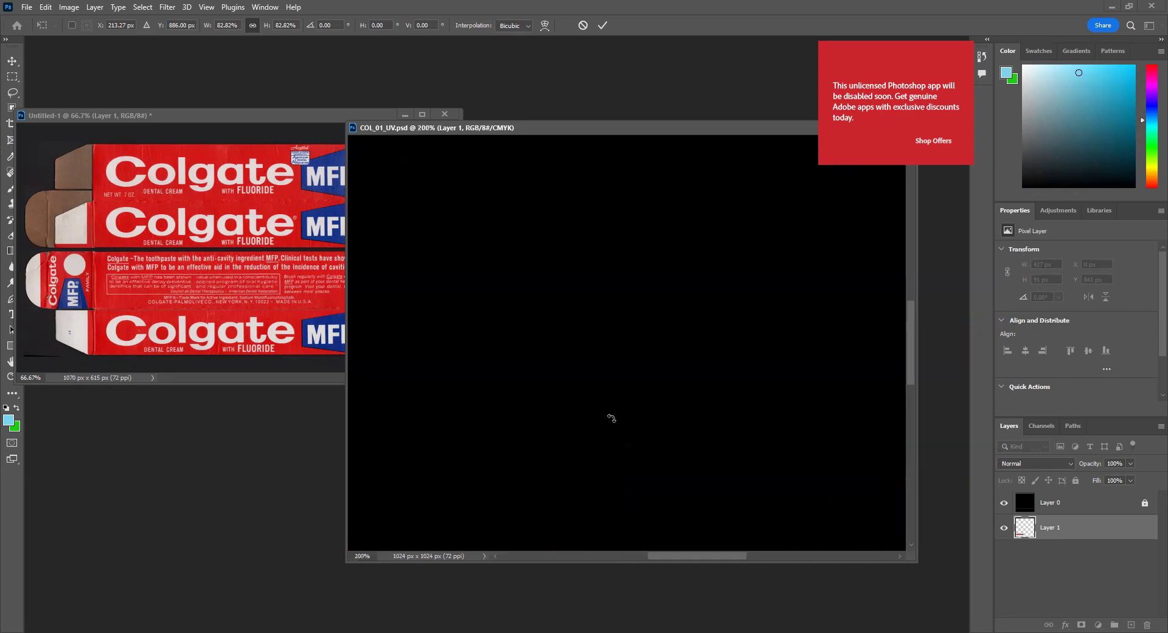
{"action": "key", "text": "ctrl+plus"}
{"action": "left_click_drag", "start_coordinate": [726, 433], "coordinate": [746, 369]}
{"action": "left_click_drag", "start_coordinate": [747, 370], "coordinate": [910, 362]}
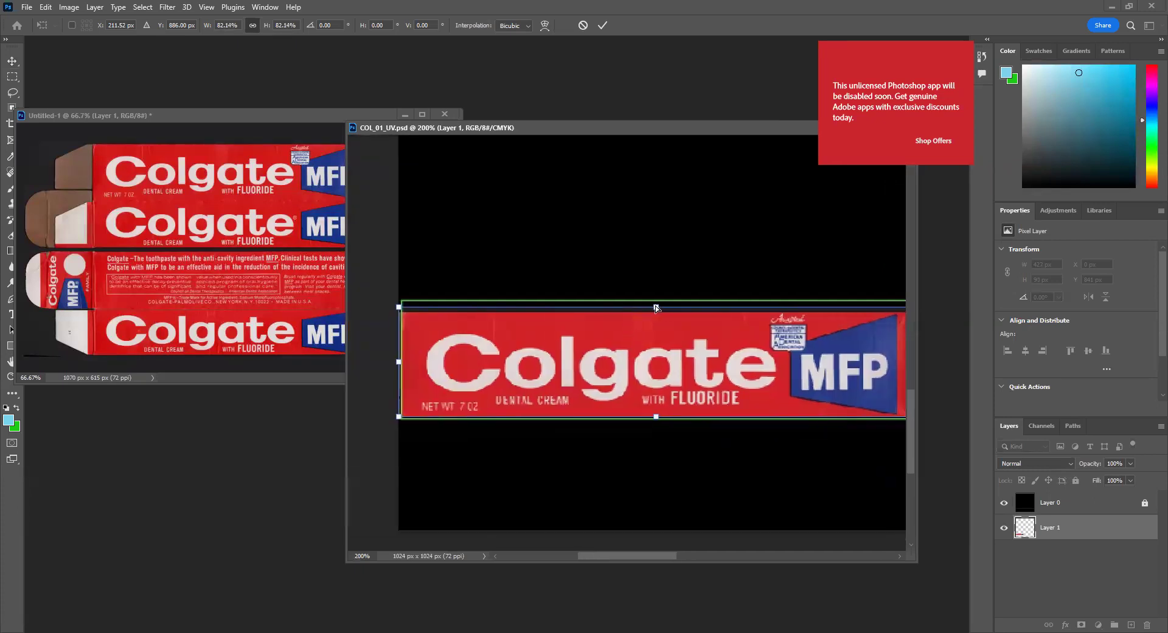
{"action": "left_click_drag", "start_coordinate": [656, 307], "coordinate": [658, 297], "text": "shift"}
{"action": "left_click_drag", "start_coordinate": [726, 330], "coordinate": [666, 334]}
{"action": "key", "text": "Return"}
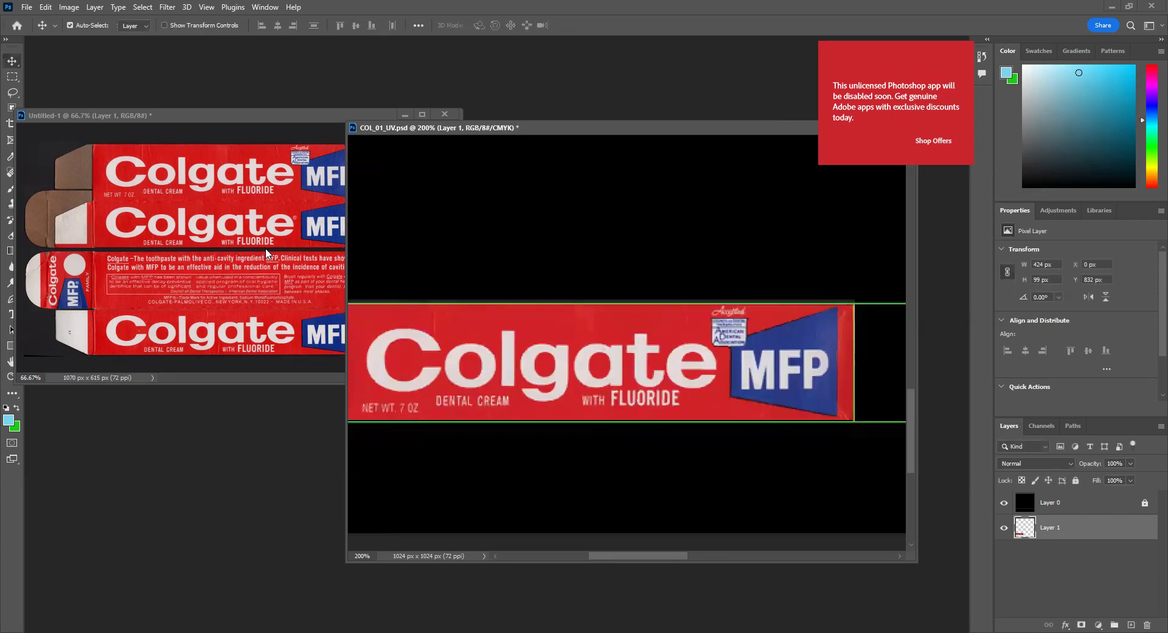
Select the lower two carton panels, about 689 × 260 px, in the scan and bring them into the COL_01_UV document.
{"action": "left_click", "coordinate": [266, 253]}
{"action": "key", "text": "ctrl+d"}
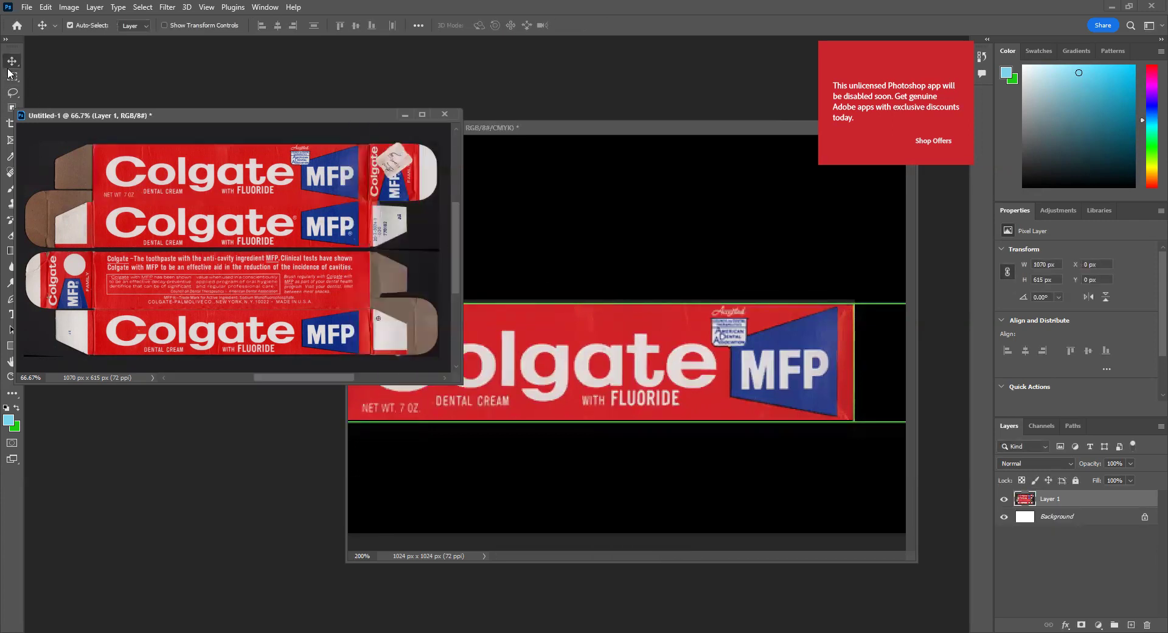
{"action": "left_click", "coordinate": [9, 74]}
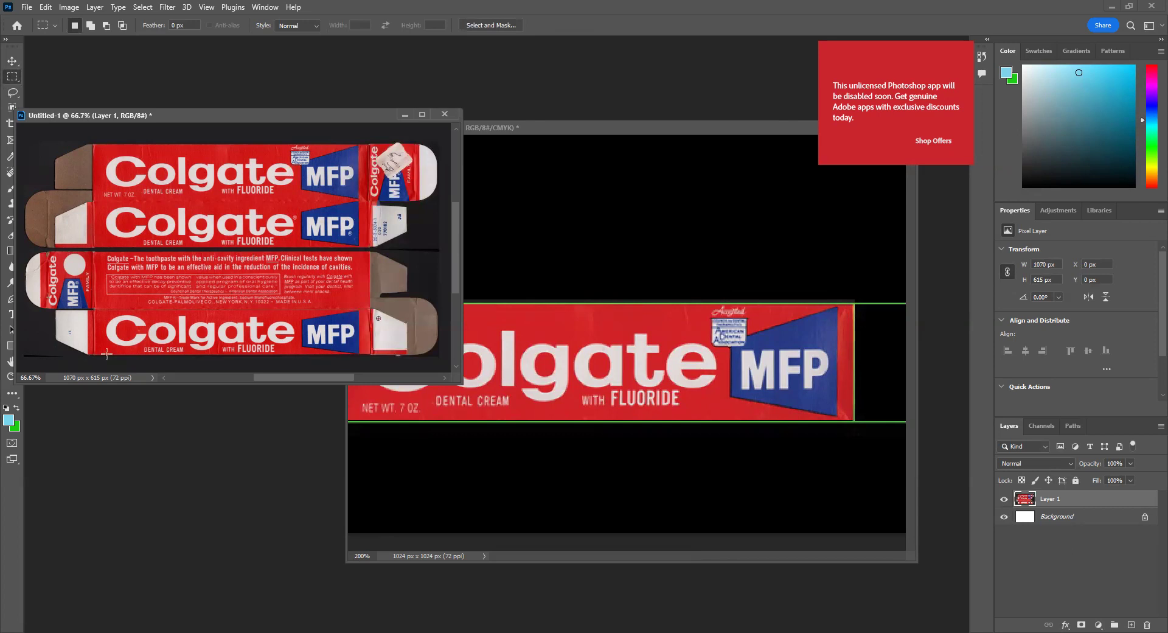
{"action": "left_click_drag", "start_coordinate": [370, 251], "coordinate": [91, 354]}
{"action": "key", "text": "v"}
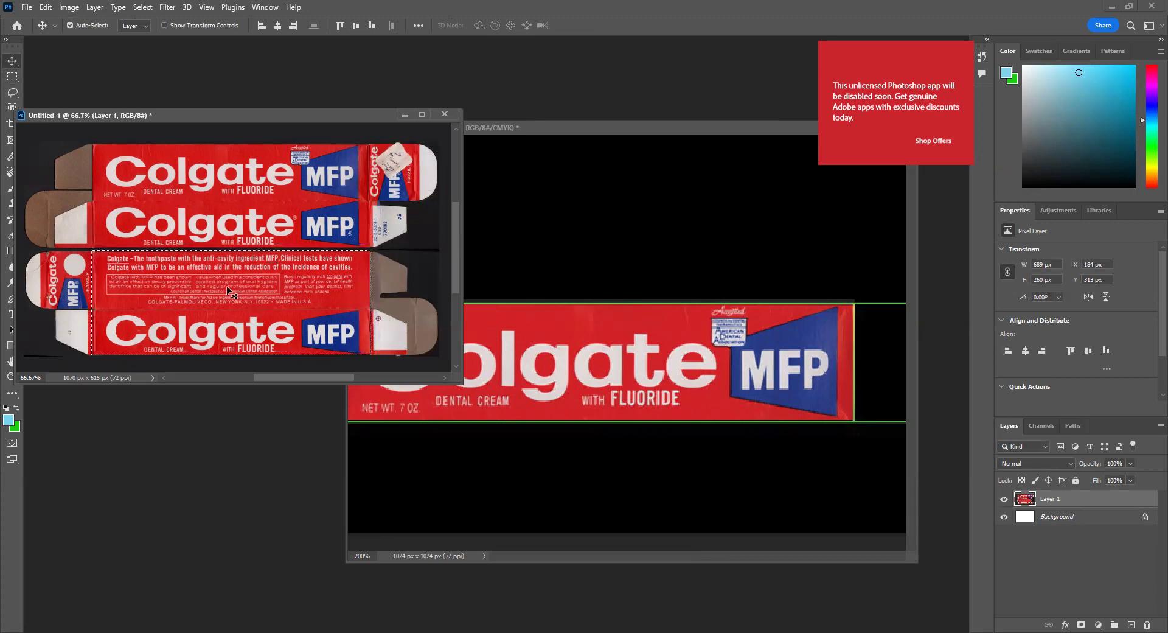
{"action": "left_click", "coordinate": [594, 268]}
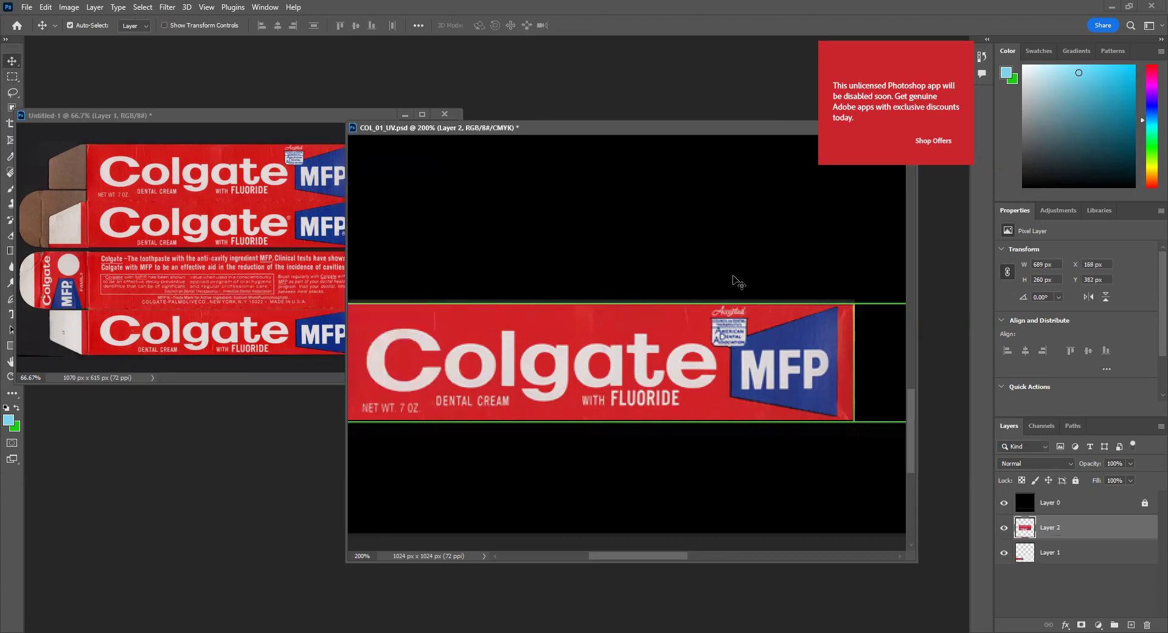
Move the two added panels over the UV template's large rectangle, at about X 512, Y 761 px.
{"action": "key", "text": "ctrl+minus"}
{"action": "key", "text": "ctrl+minus"}
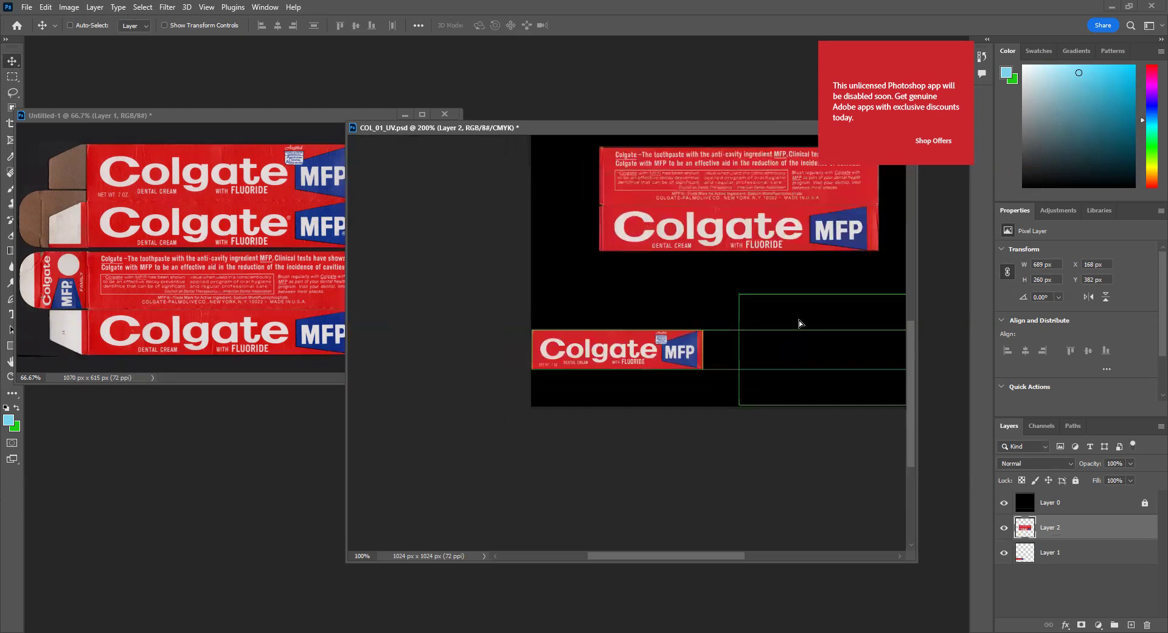
{"action": "left_click_drag", "start_coordinate": [649, 219], "coordinate": [789, 337]}
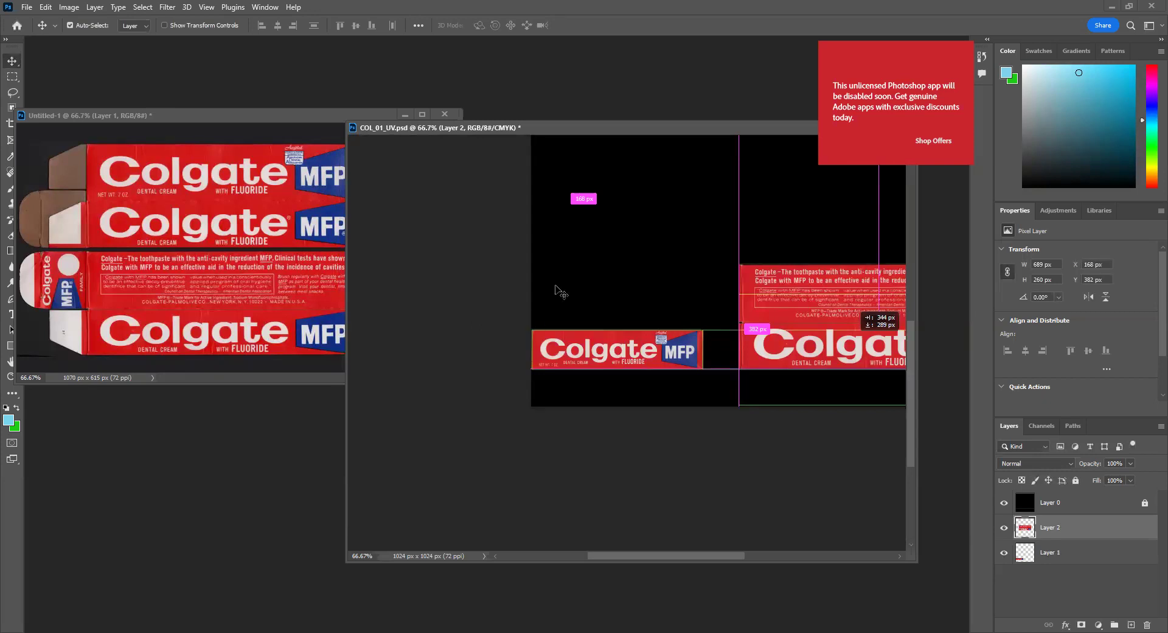
{"action": "key", "text": "ctrl+plus"}
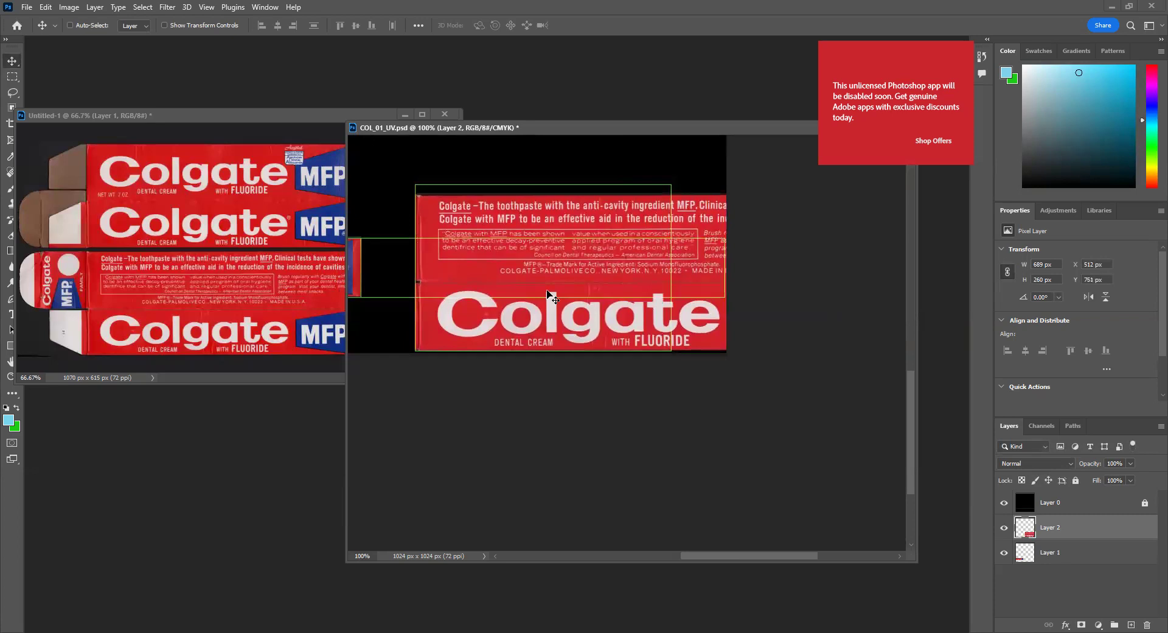
Transform the two panels to about 421 × 189 px so they fill the middle and lower UV faces at X 512, Y 832 px.
{"action": "key", "text": "ctrl+t"}
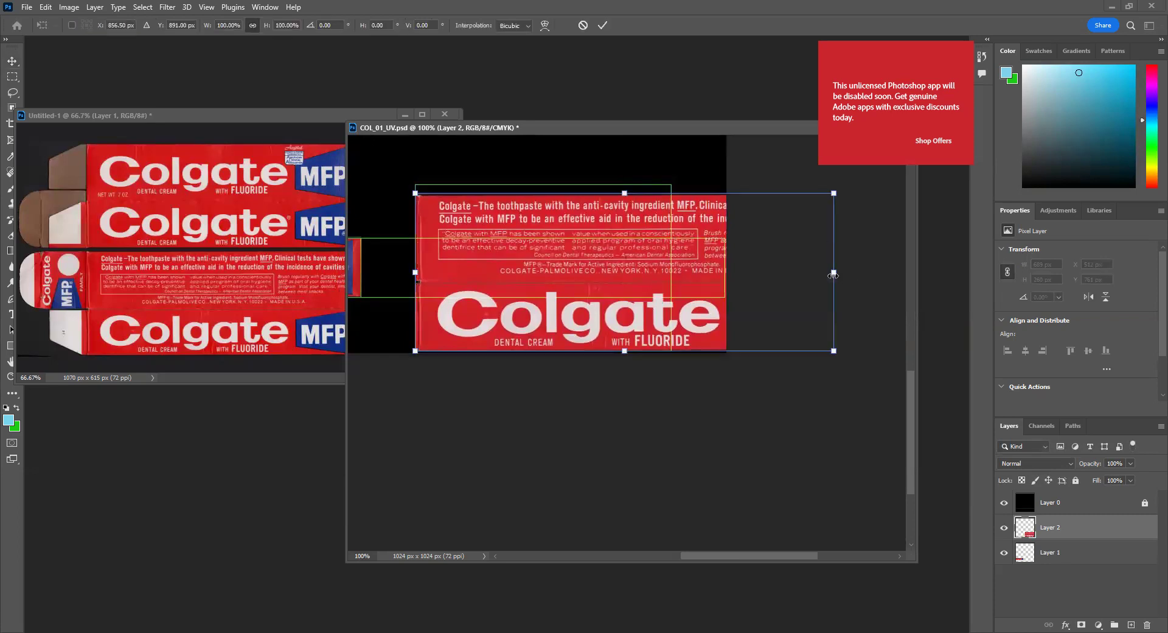
{"action": "left_click_drag", "start_coordinate": [831, 276], "coordinate": [672, 280]}
{"action": "key", "text": "shift+Down"}
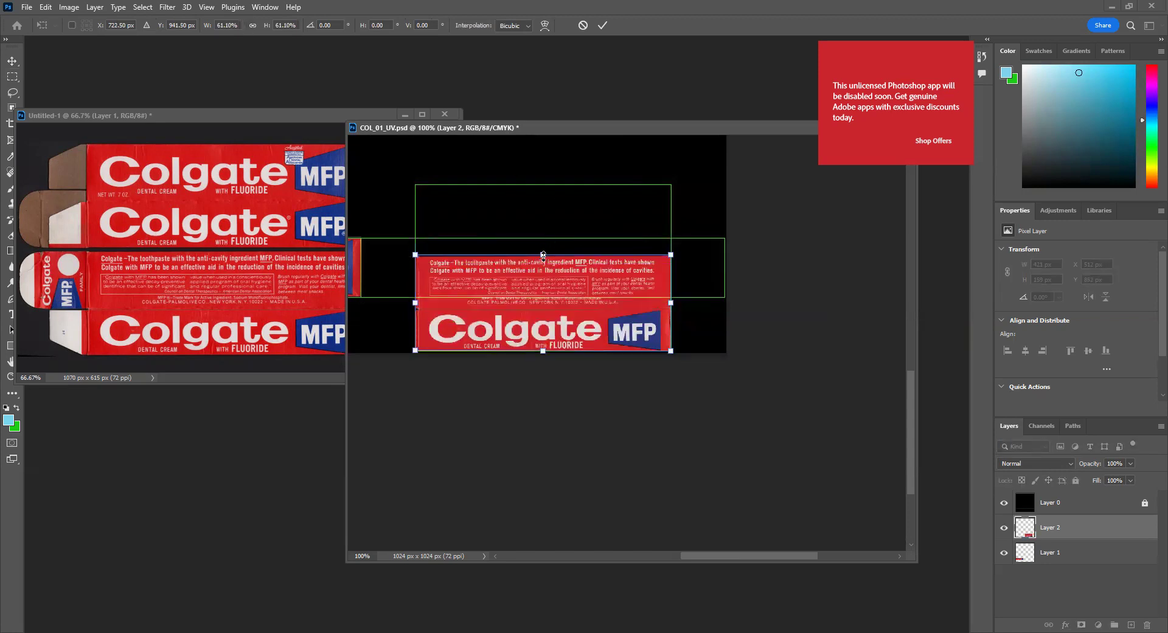
{"action": "key", "text": "shift"}
{"action": "left_click_drag", "start_coordinate": [543, 239], "coordinate": [543, 223]}
{"action": "key", "text": "Return"}
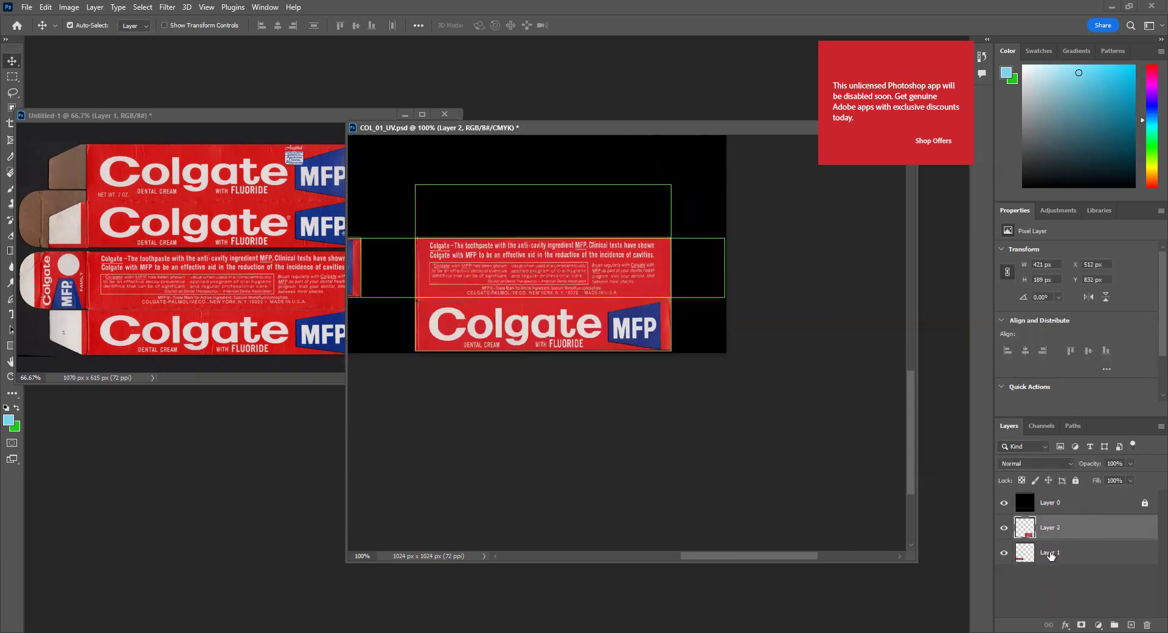
{"action": "left_click", "coordinate": [1048, 552]}
{"action": "left_click_drag", "start_coordinate": [555, 365], "coordinate": [760, 376]}
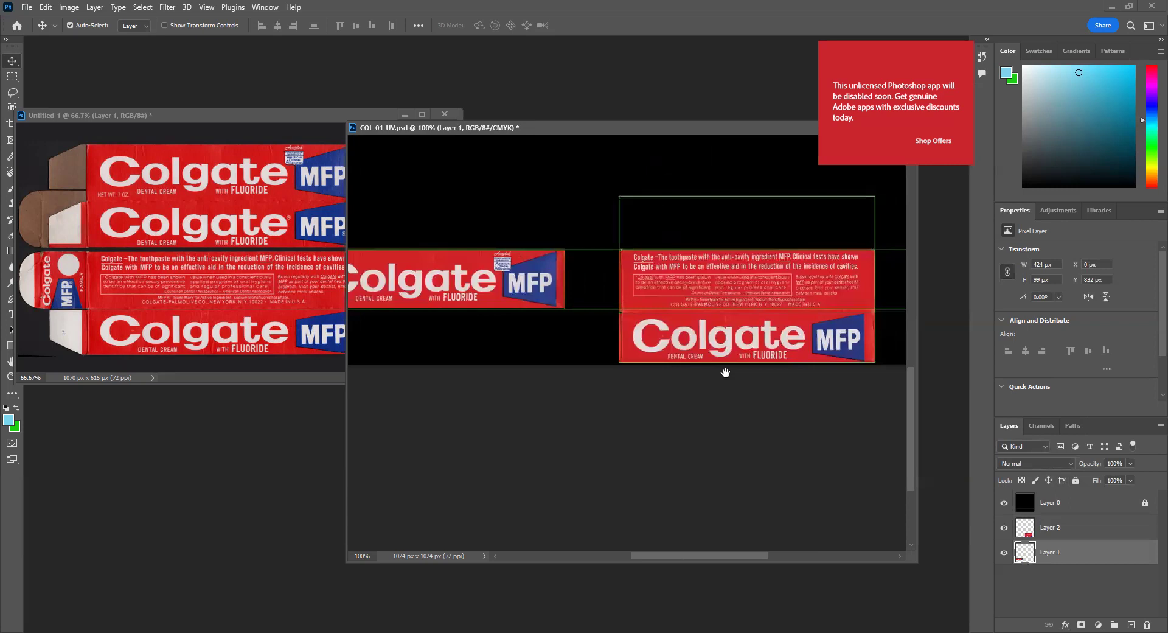
{"action": "left_click", "coordinate": [602, 323]}
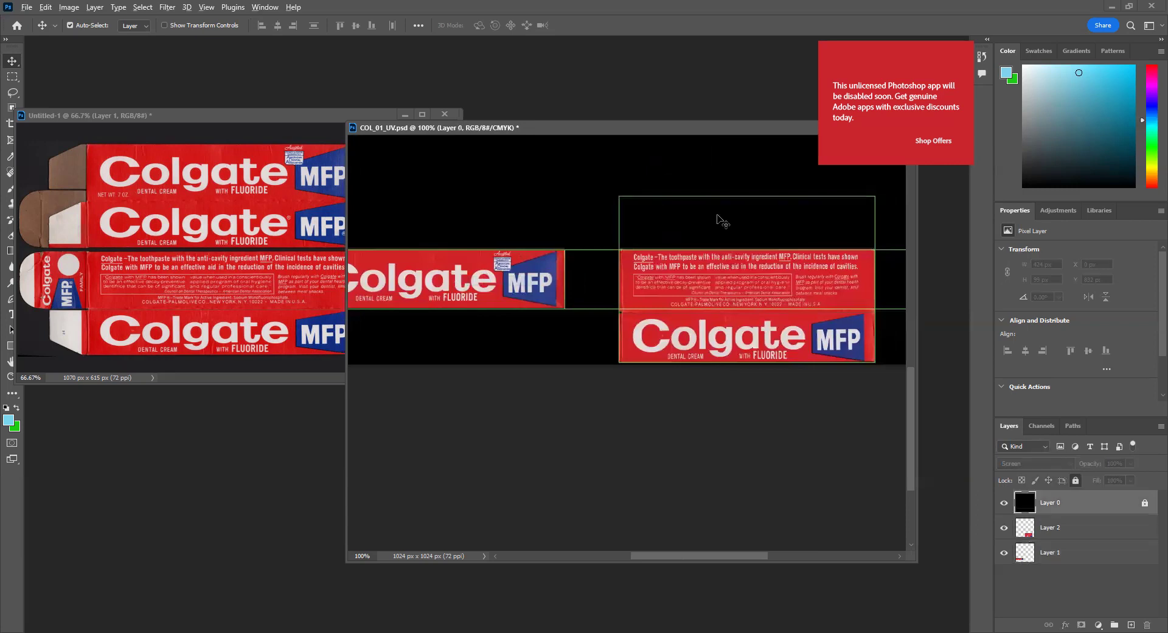
{"action": "key", "text": "alt+bracketleft"}
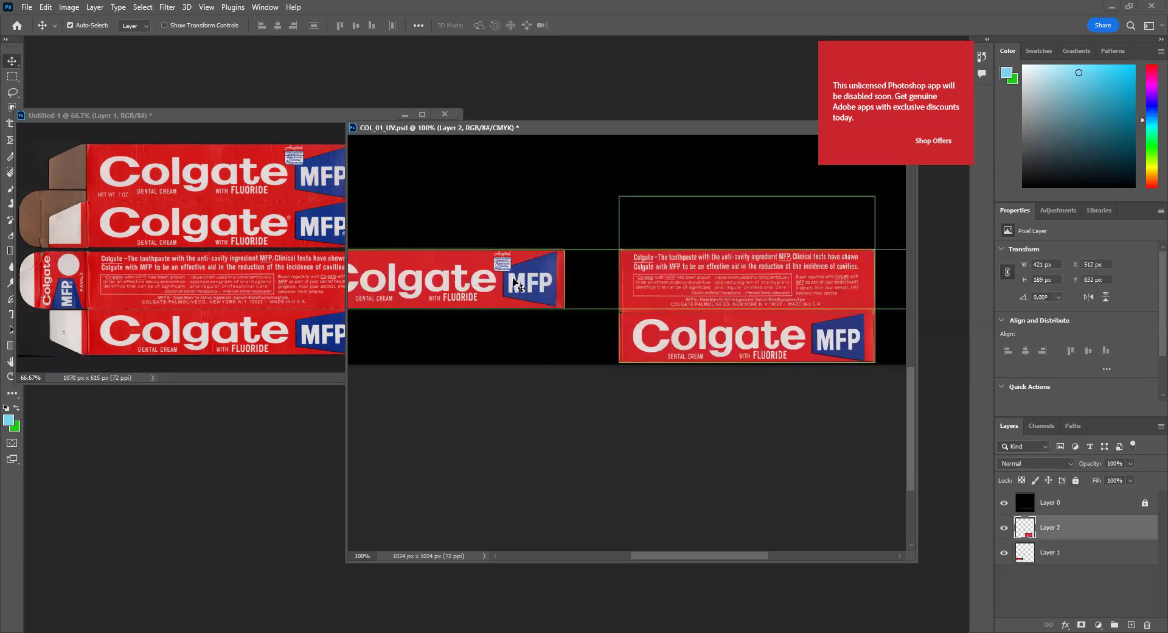
{"action": "left_click", "coordinate": [532, 299]}
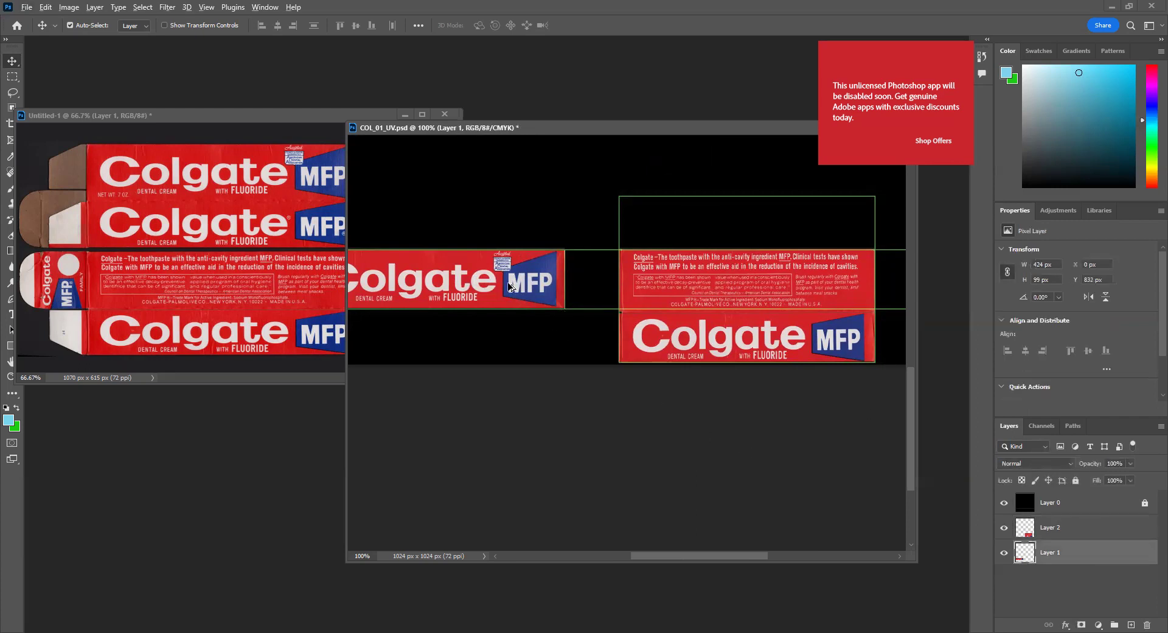
{"action": "left_click_drag", "start_coordinate": [509, 286], "coordinate": [522, 312], "text": "alt"}
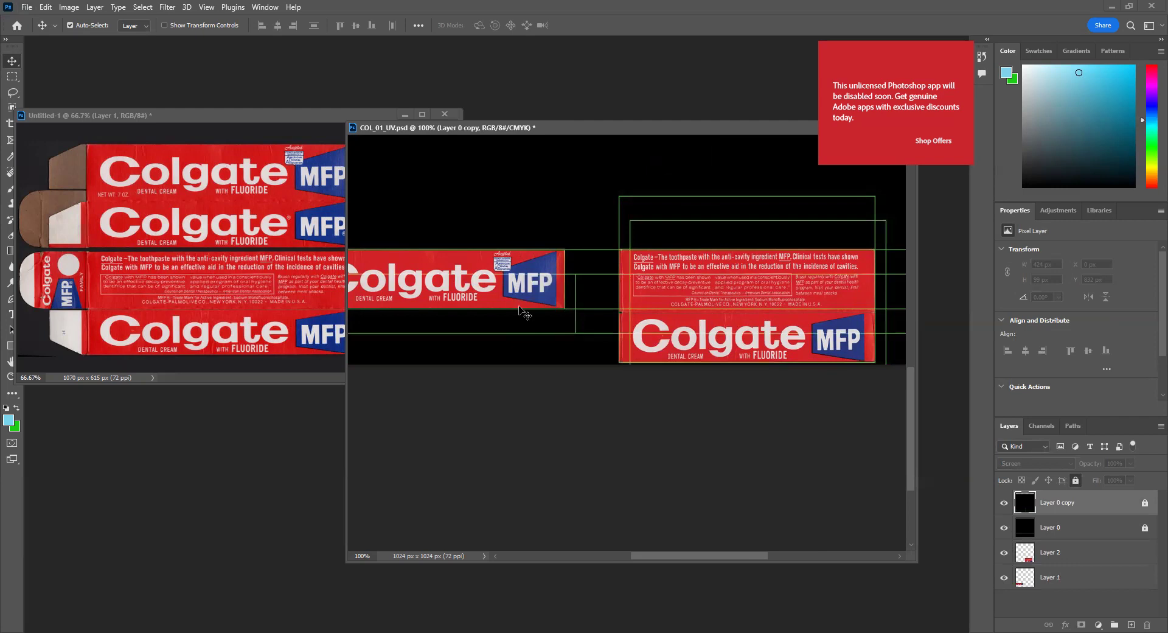
{"action": "key", "text": "ctrl+z"}
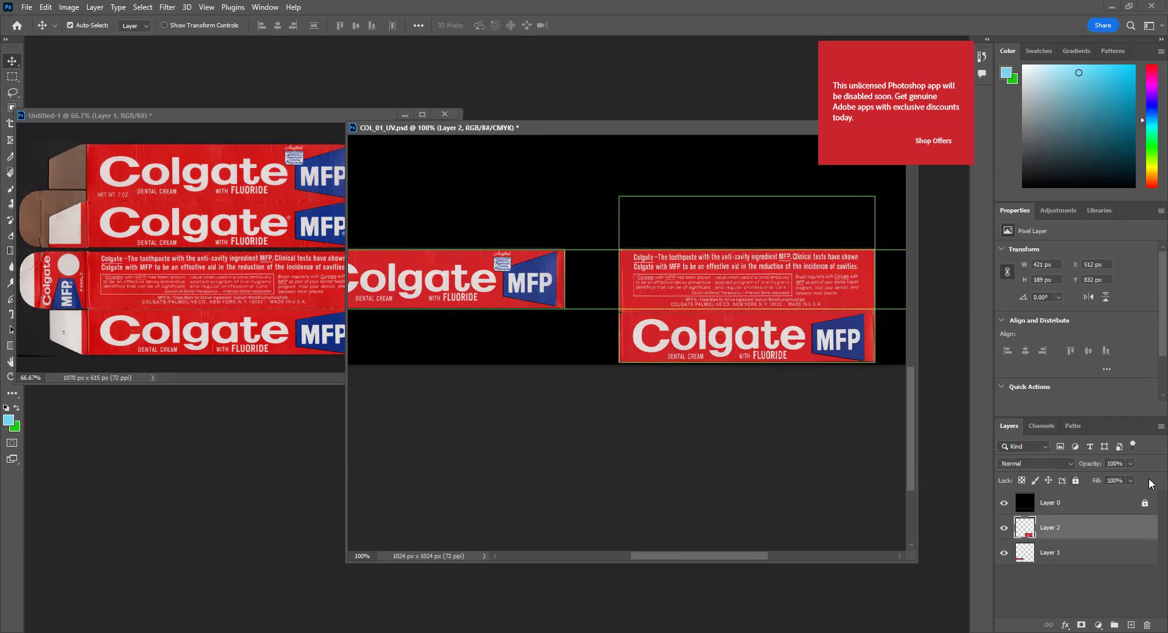
Duplicate the front Colgate panel layer and move the copy onto the upper UV face, at about X 510, Y 742 px.
{"action": "left_click", "coordinate": [1079, 551]}
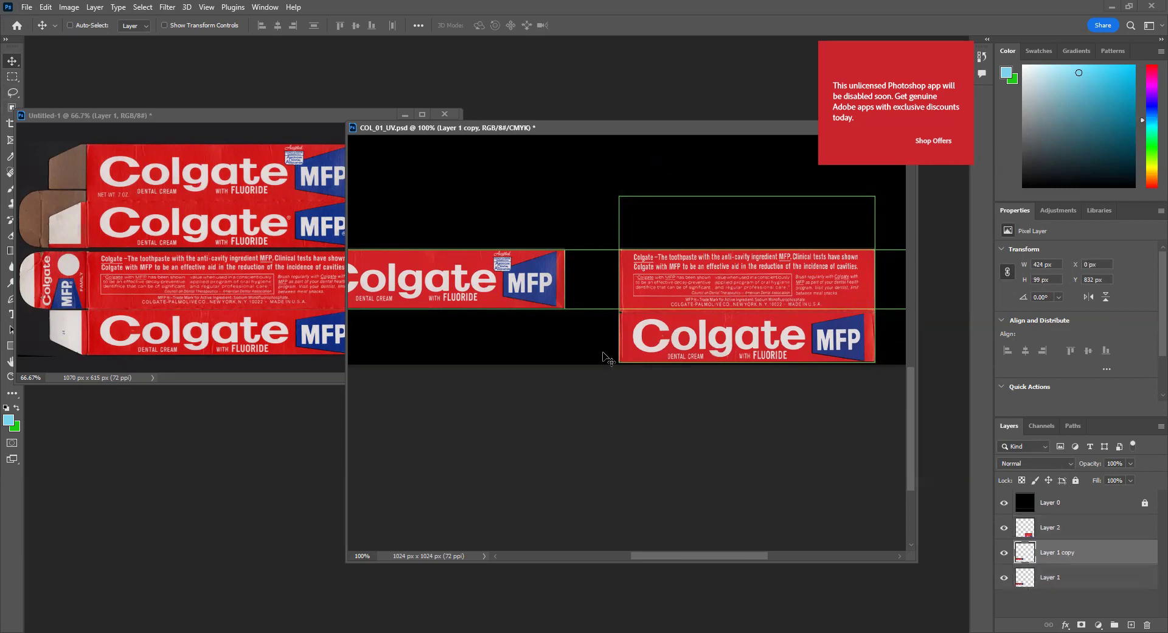
{"action": "key", "text": "alt+shift+Right"}
{"action": "key", "text": "shift+Right"}
{"action": "key", "text": "shift+Right"}
{"action": "key", "text": "shift+Right"}
{"action": "key", "text": "shift+Right"}
{"action": "key", "text": "shift+Right"}
{"action": "key", "text": "shift+Right"}
{"action": "key", "text": "shift+Right"}
{"action": "key", "text": "shift+Right"}
{"action": "key", "text": "shift+Right"}
{"action": "key", "text": "shift+Right"}
{"action": "key", "text": "shift+Right"}
{"action": "key", "text": "shift+Right"}
{"action": "key", "text": "shift+Right"}
{"action": "key", "text": "shift+Right"}
{"action": "key", "text": "shift+Right"}
{"action": "key", "text": "shift+Right"}
{"action": "key", "text": "shift+Right"}
{"action": "key", "text": "shift+Right"}
{"action": "key", "text": "shift+Right"}
{"action": "key", "text": "shift+Right"}
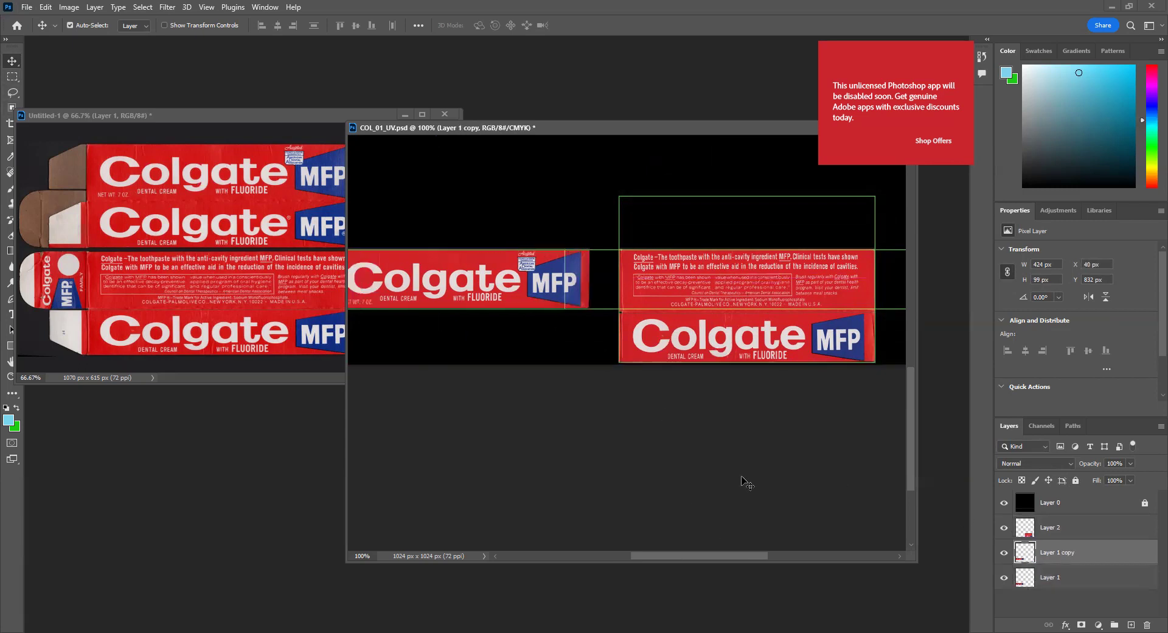
{"action": "key", "text": "shift+Right"}
{"action": "key", "text": "shift+Up"}
{"action": "key", "text": "shift+Up"}
{"action": "key", "text": "shift+Up"}
{"action": "key", "text": "shift+Up"}
{"action": "key", "text": "shift+Up"}
{"action": "key", "text": "shift+Up"}
{"action": "key", "text": "shift+Up"}
{"action": "key", "text": "shift+Up"}
{"action": "key", "text": "shift+Up"}
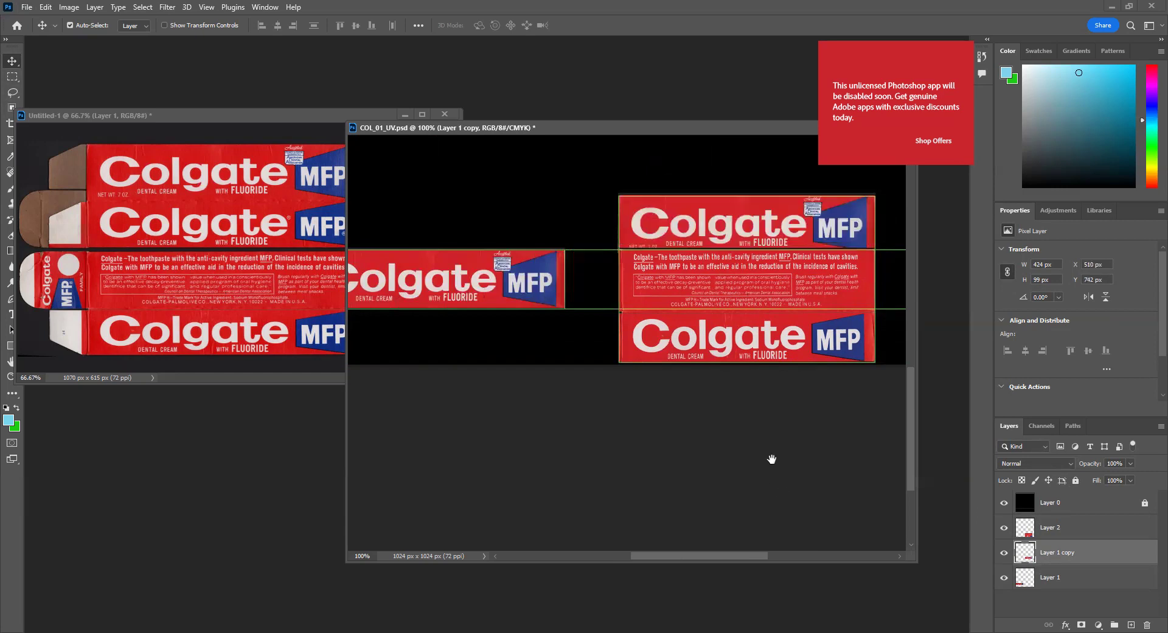
Select the carton's end flap beside the back text panel, about 132 × 148 px, and bring it into the COL_01_UV document.
{"action": "scroll", "coordinate": [499, 274], "scroll_direction": "right", "scroll_amount": 3}
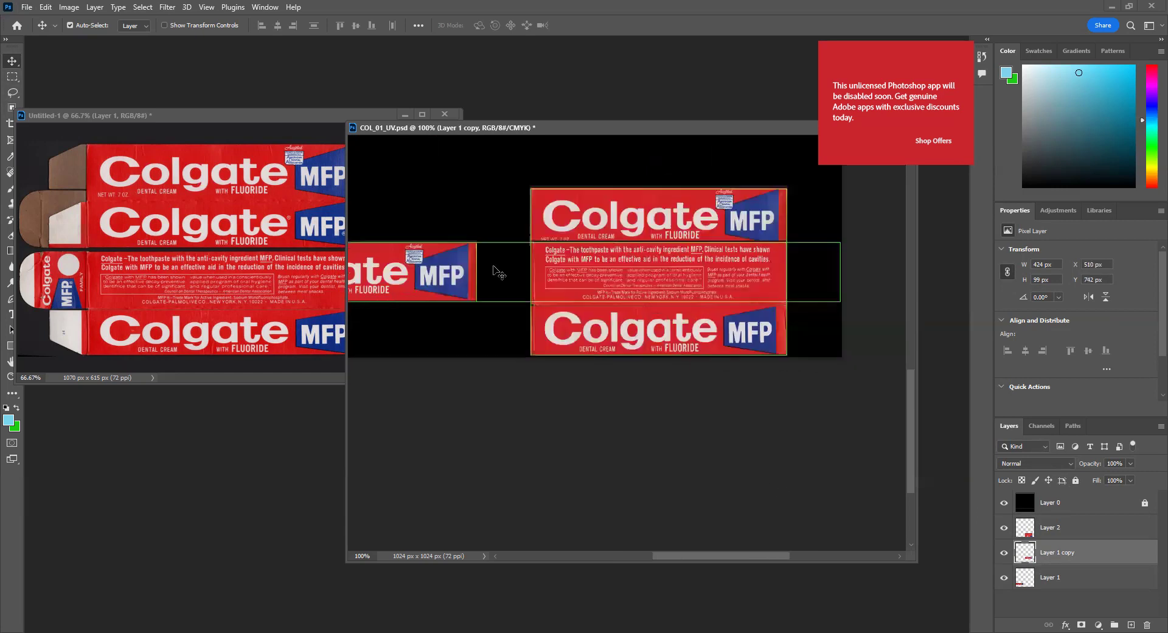
{"action": "left_click", "coordinate": [78, 262]}
{"action": "left_click", "coordinate": [11, 77]}
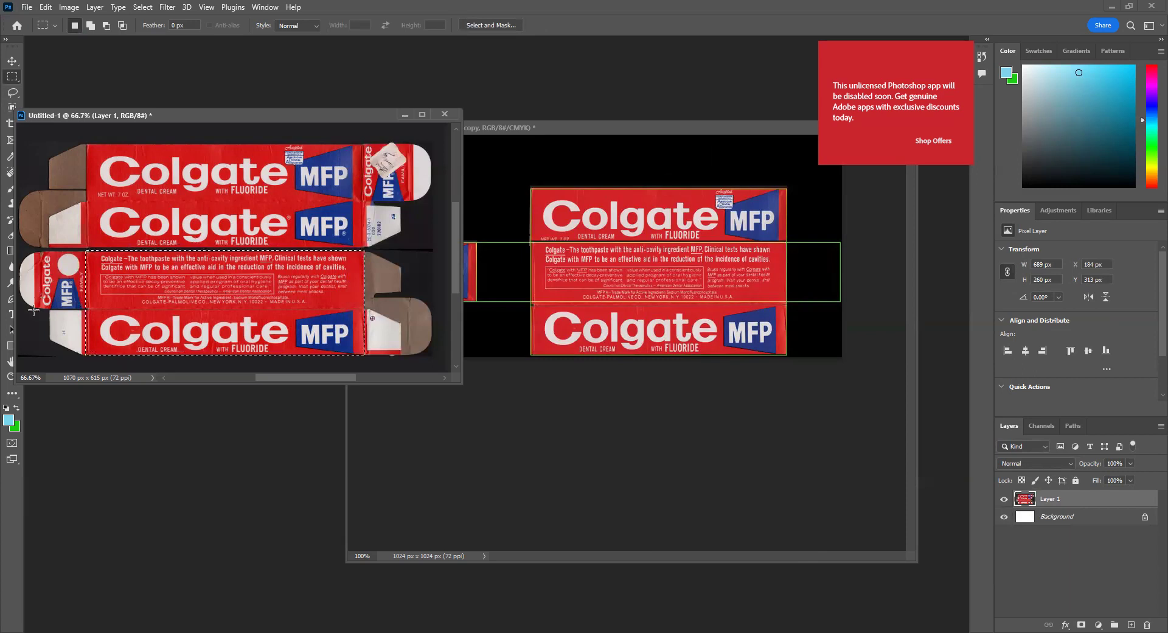
{"action": "left_click_drag", "start_coordinate": [35, 310], "coordinate": [87, 252]}
{"action": "left_click", "coordinate": [12, 61]}
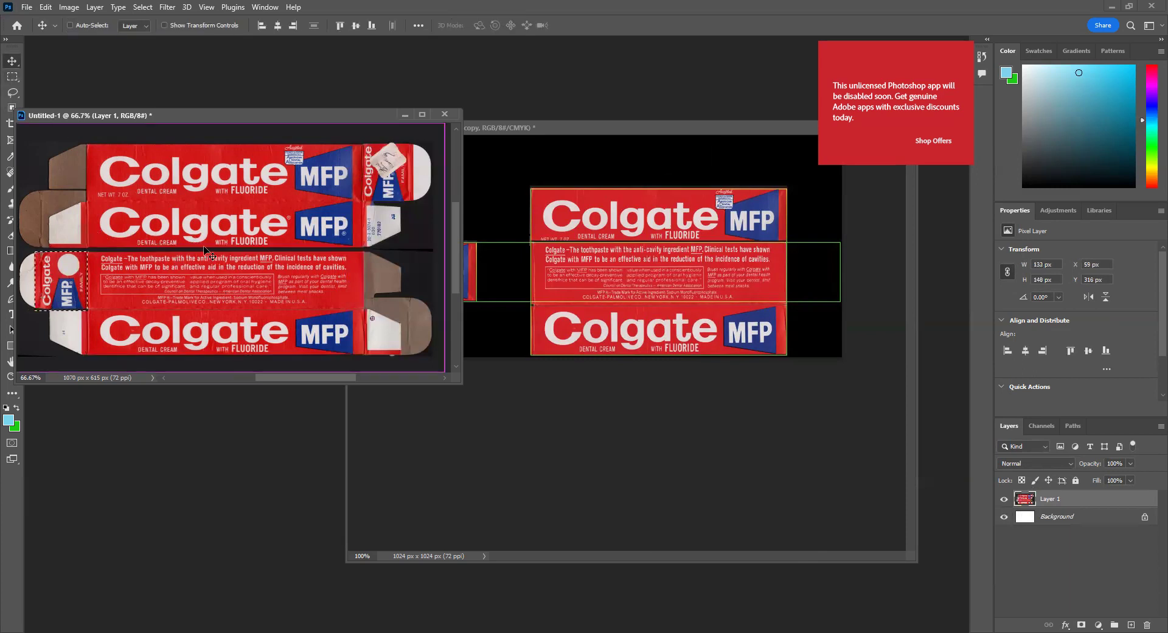
{"action": "left_click", "coordinate": [617, 148]}
{"action": "key", "text": "ctrl+v"}
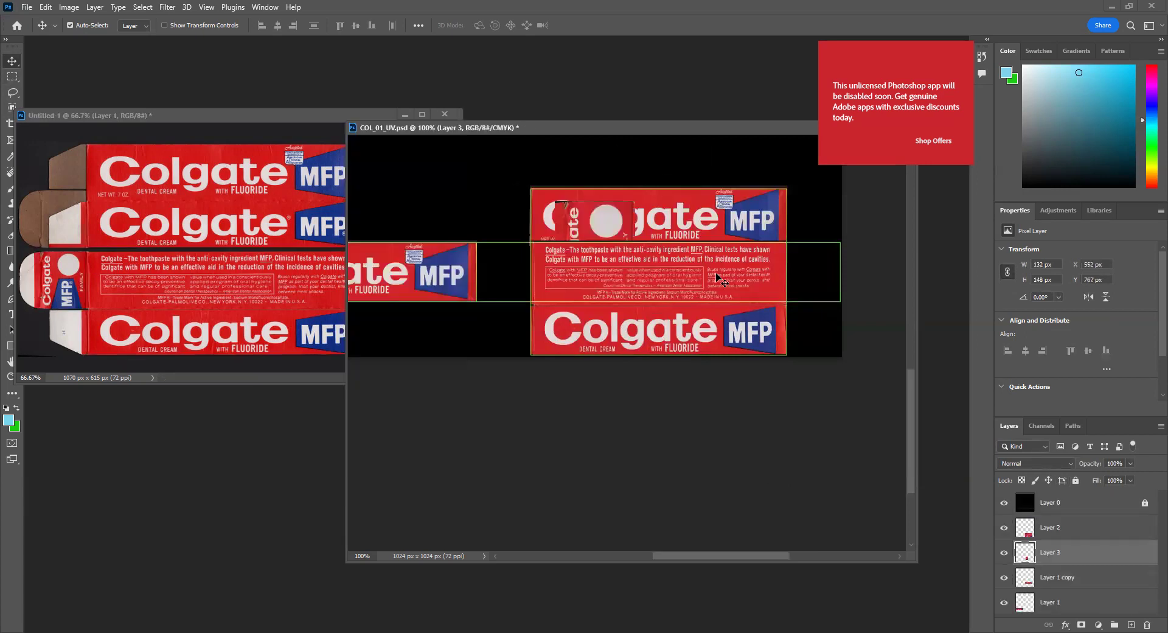
Move the end flap onto the small UV face beside the back text panel and scale it to 91 × 102 px at X 421, Y 835 px.
{"action": "left_click_drag", "start_coordinate": [590, 232], "coordinate": [642, 331]}
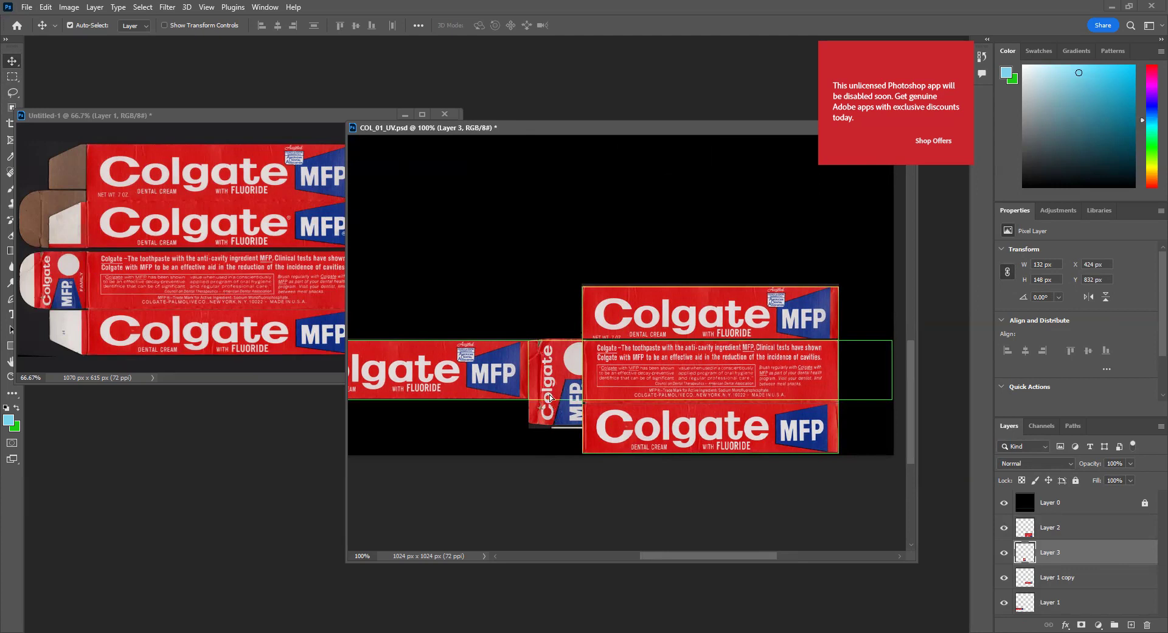
{"action": "left_click_drag", "start_coordinate": [551, 398], "coordinate": [551, 374]}
{"action": "key", "text": "ctrl+t"}
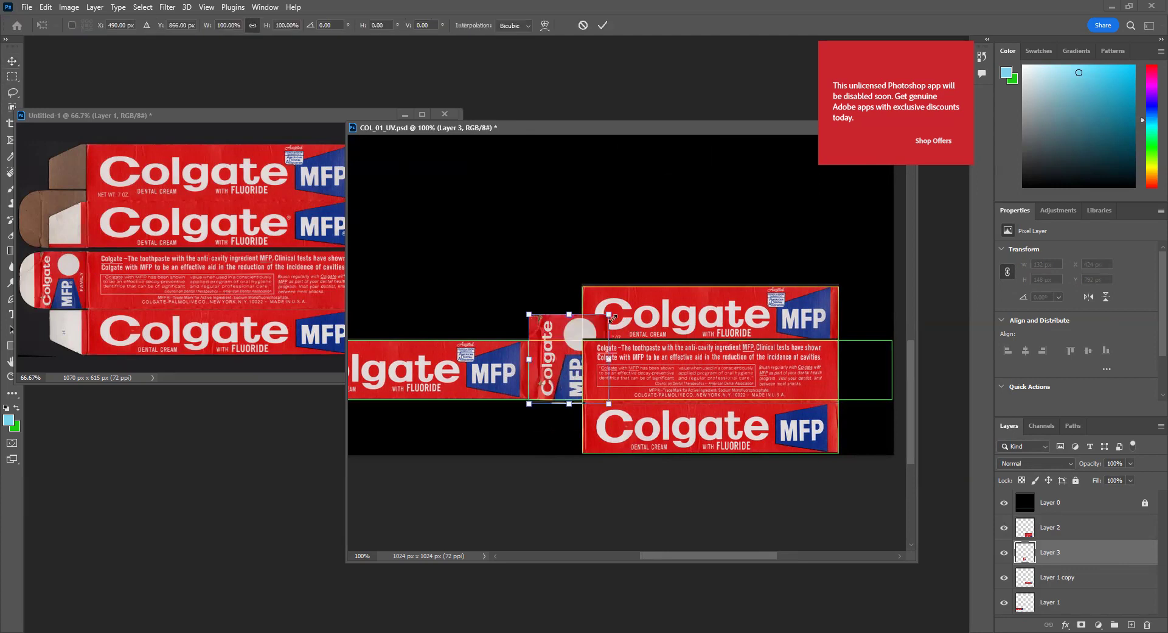
{"action": "left_click_drag", "start_coordinate": [578, 339], "coordinate": [583, 340]}
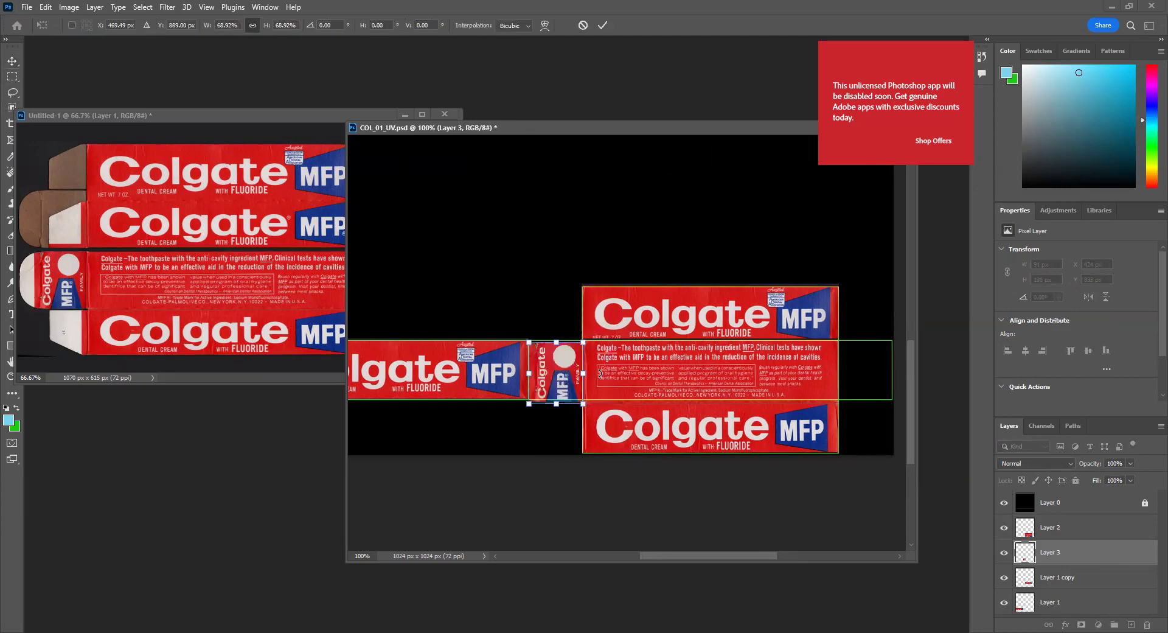
{"action": "key", "text": "Return"}
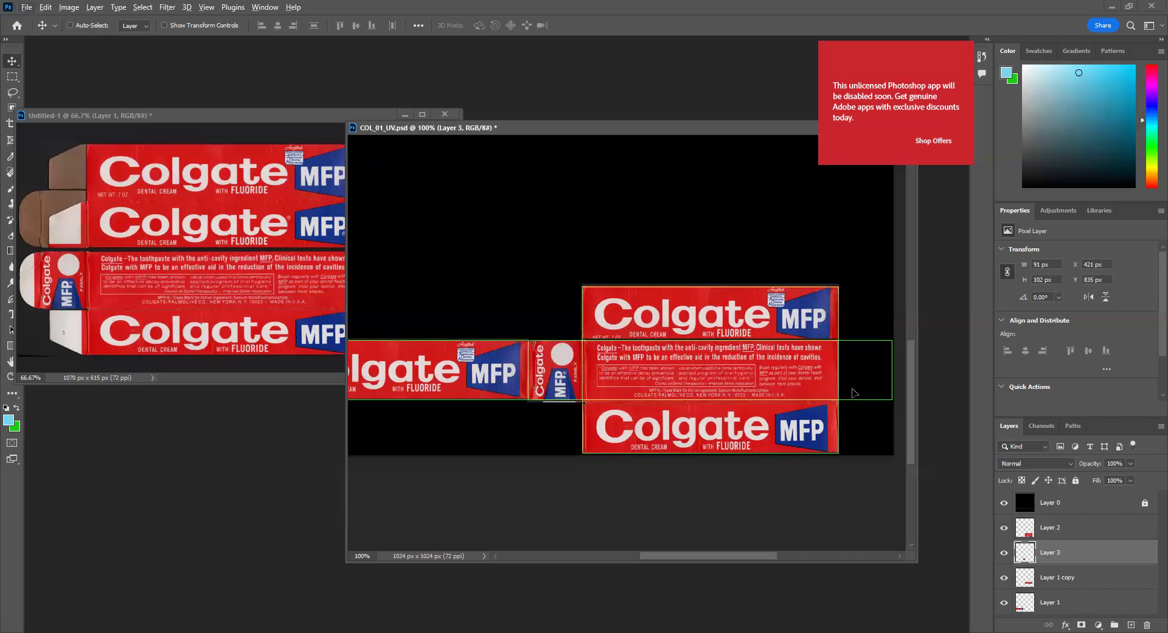
Duplicate the end flap onto the opposite small UV face at X 933, Y 832 px and rotate the copy 180°.
{"action": "left_click_drag", "start_coordinate": [559, 377], "coordinate": [738, 392], "text": "alt"}
{"action": "key", "text": "ctrl+y"}
{"action": "key", "text": "ctrl+t"}
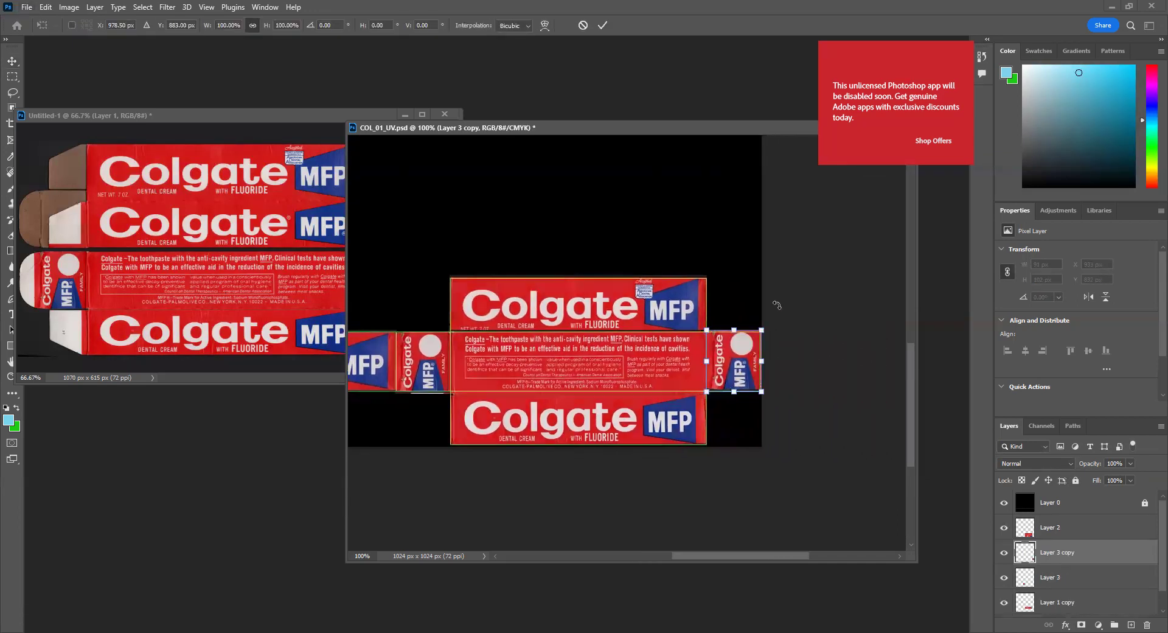
{"action": "right_click", "coordinate": [732, 502]}
{"action": "left_click", "coordinate": [738, 441]}
{"action": "key", "text": "Return"}
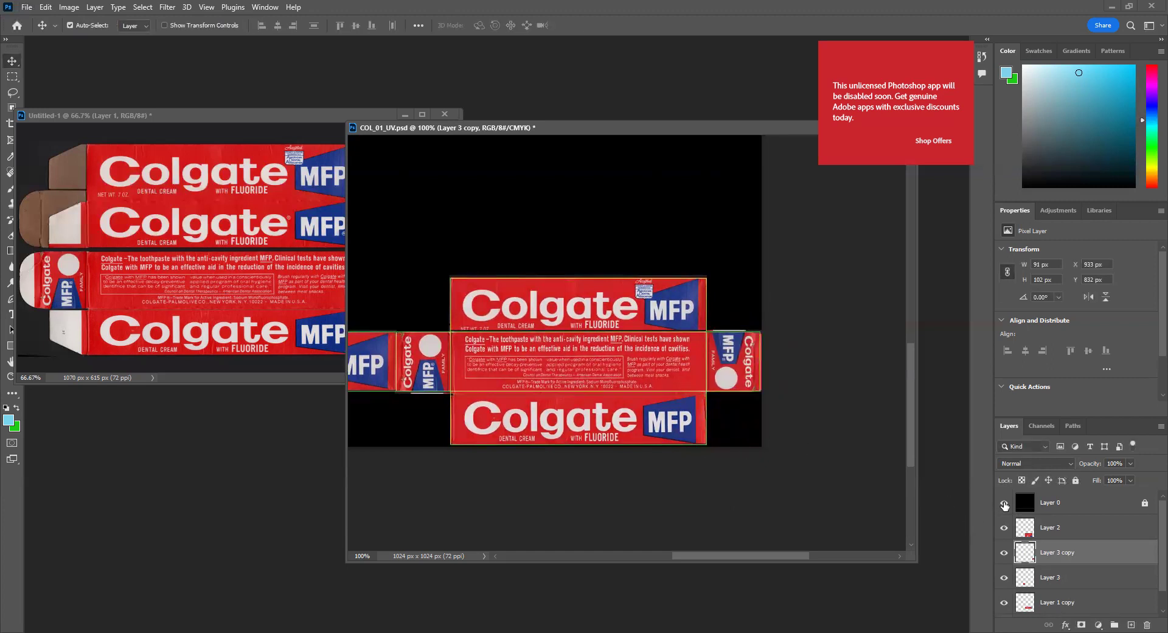
Hide the black UV template layer, Layer 0, leaving only the carton artwork layers shown.
{"action": "left_click", "coordinate": [1004, 504]}
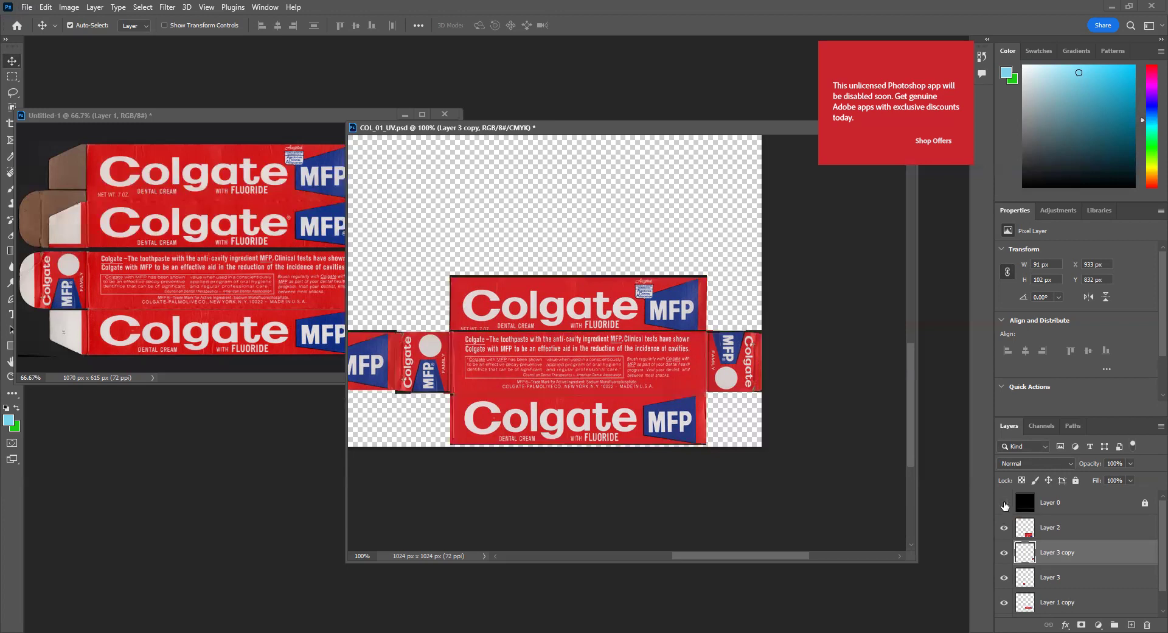
{"action": "left_click", "coordinate": [1004, 503]}
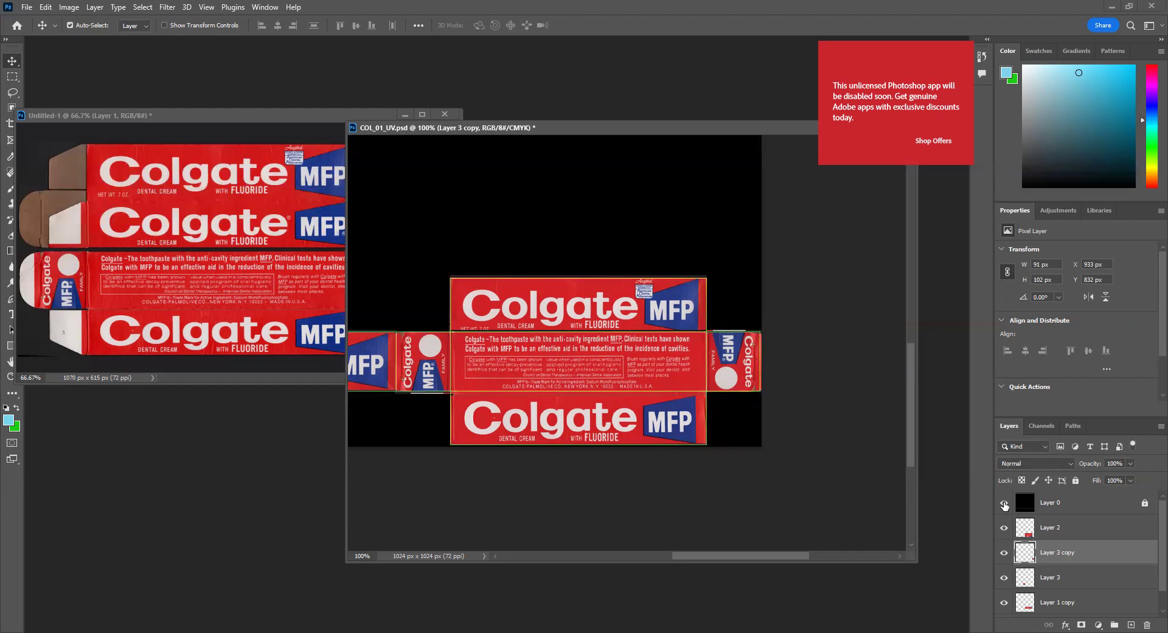
{"action": "left_click", "coordinate": [1004, 503]}
{"action": "key", "text": "ctrl+plus"}
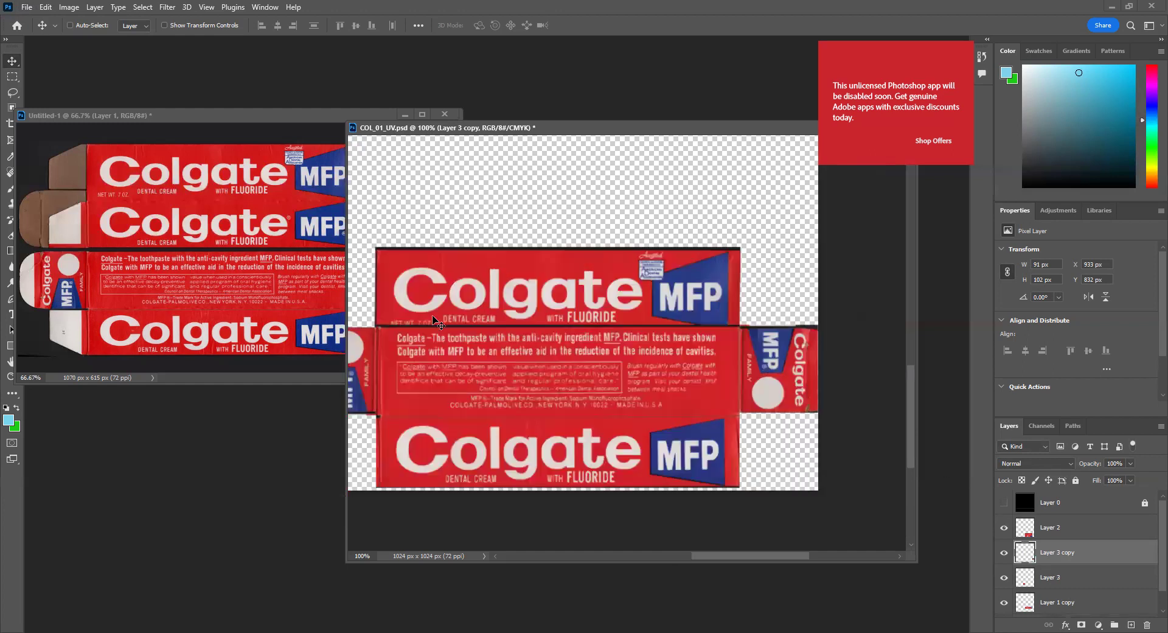
{"action": "key", "text": "ctrl+plus"}
{"action": "right_click", "coordinate": [620, 261]}
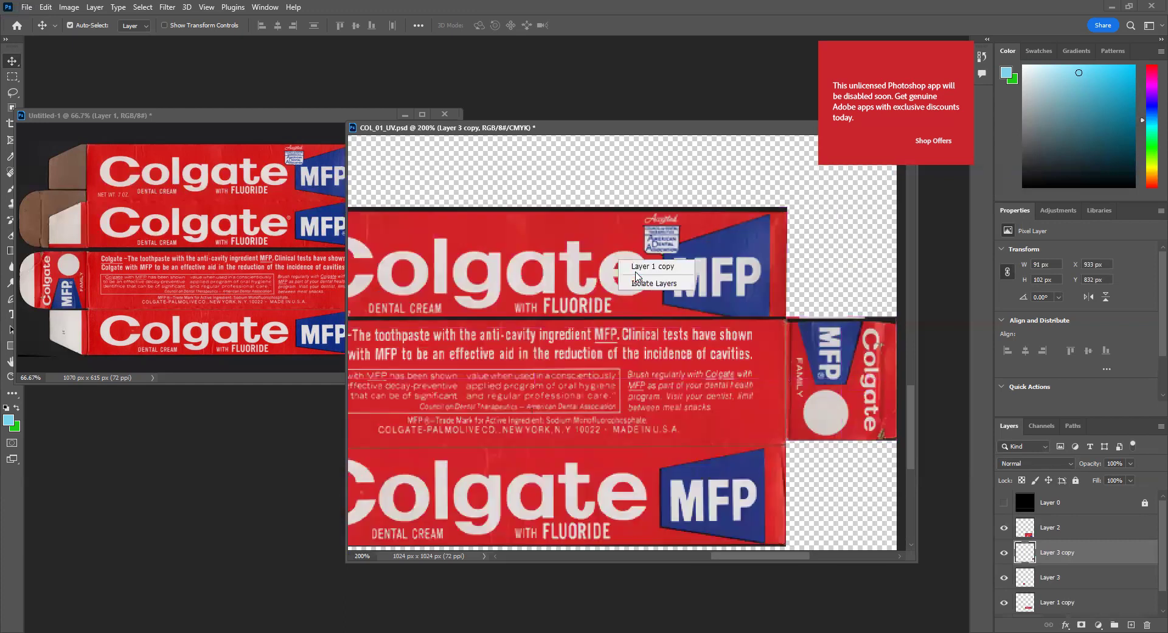
{"action": "left_click", "coordinate": [640, 267]}
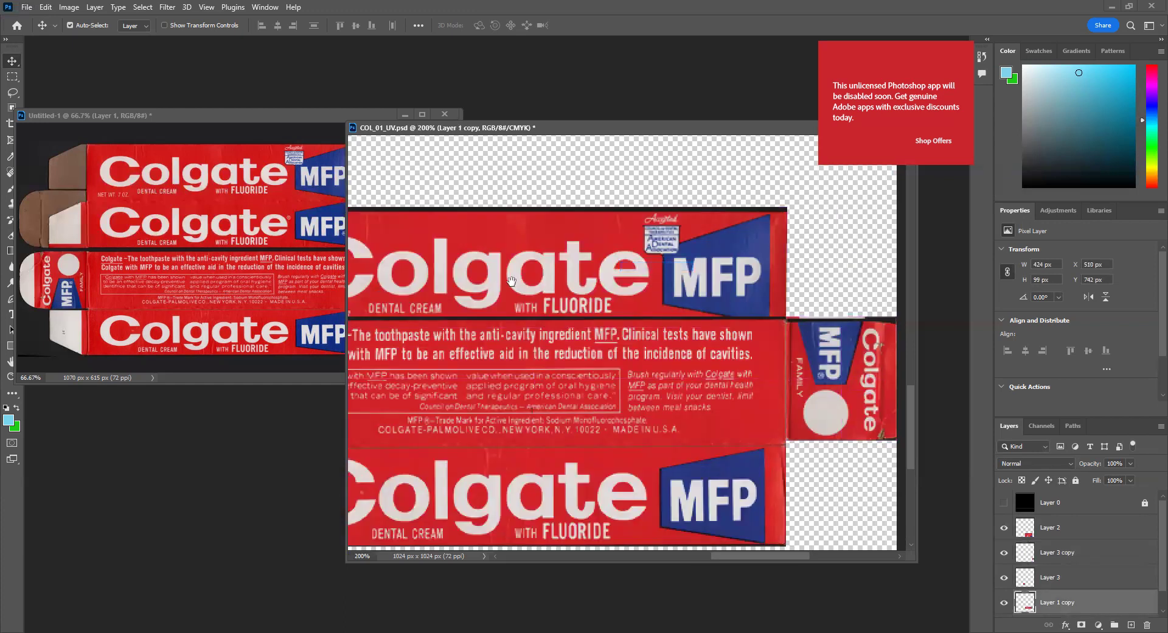
{"action": "key", "text": "ctrl+t"}
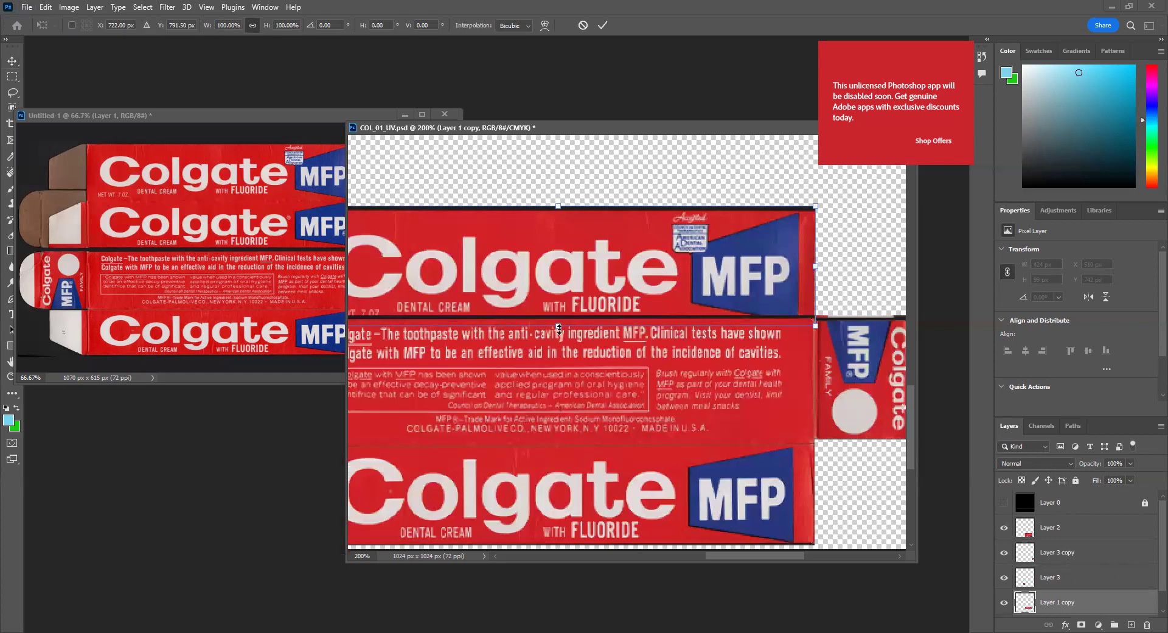
{"action": "key", "text": "Escape"}
Select Layer 2 and delete the strip about 3 px high along the upper edge of its back text panel.
{"action": "right_click", "coordinate": [727, 349]}
{"action": "left_click", "coordinate": [743, 359]}
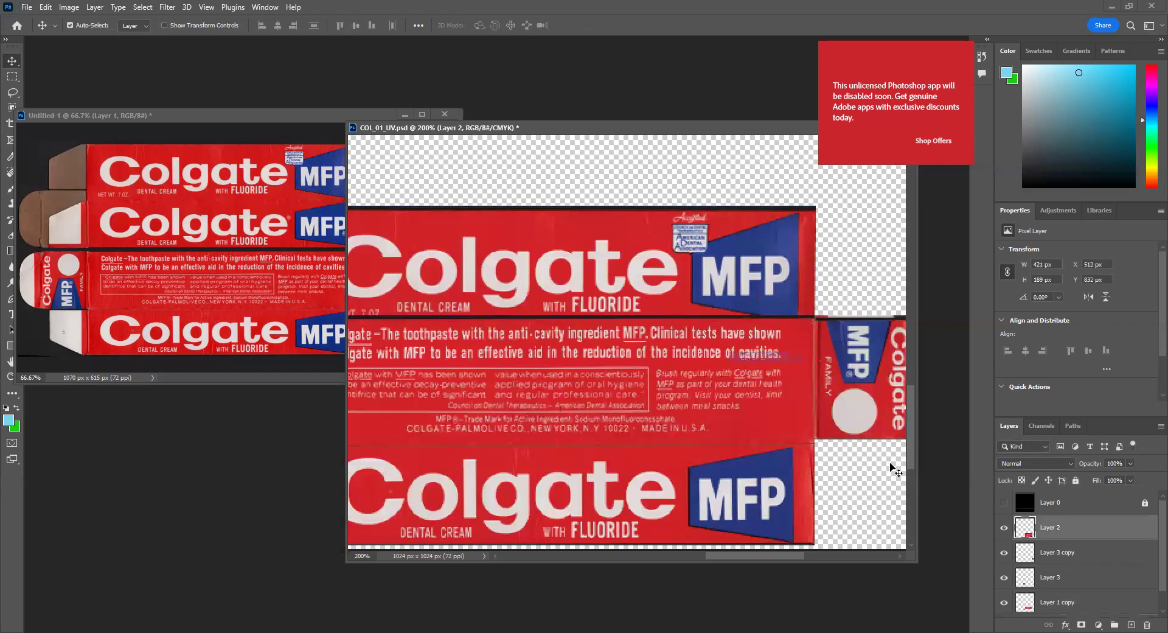
{"action": "left_click_drag", "start_coordinate": [434, 334], "coordinate": [531, 278]}
{"action": "key", "text": "m"}
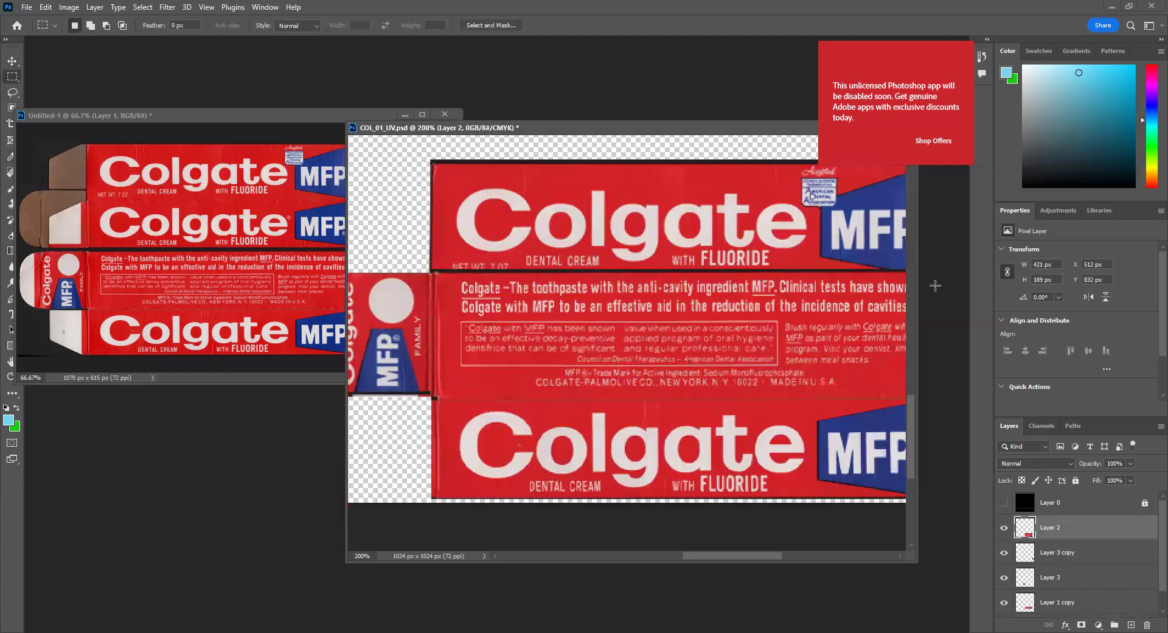
{"action": "left_click_drag", "start_coordinate": [826, 273], "coordinate": [827, 272]}
{"action": "left_click", "coordinate": [752, 389]}
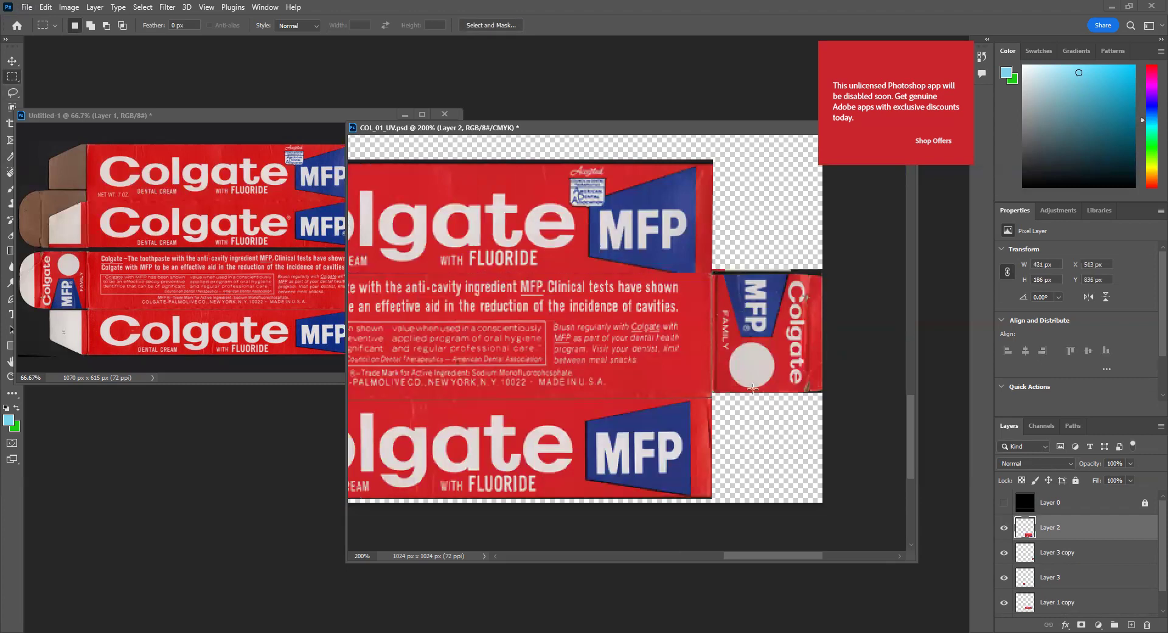
{"action": "key", "text": "ctrl+minus"}
{"action": "key", "text": "ctrl+minus"}
{"action": "key", "text": "ctrl+minus"}
{"action": "key", "text": "ctrl+minus"}
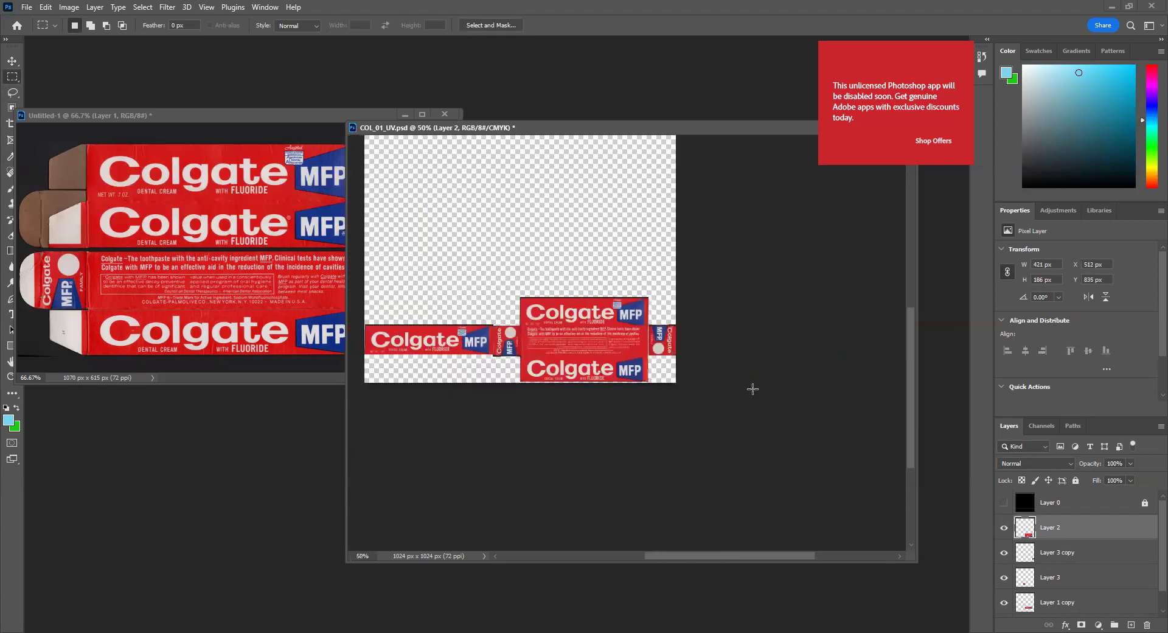
{"action": "key", "text": "ctrl+shift+s"}
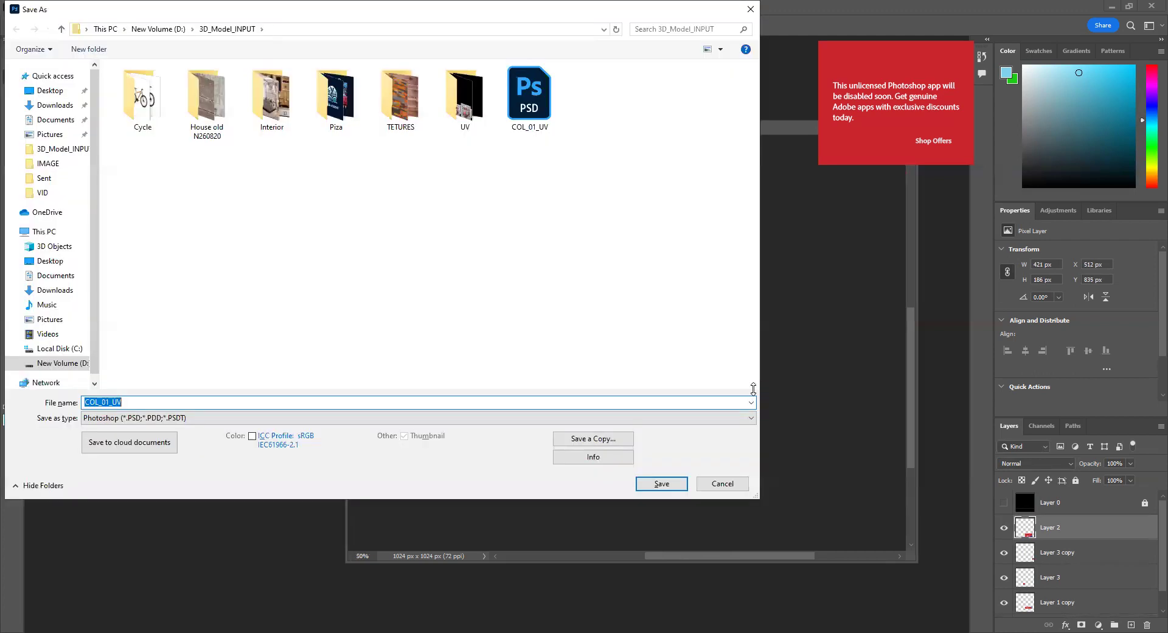
{"action": "left_click", "coordinate": [281, 420]}
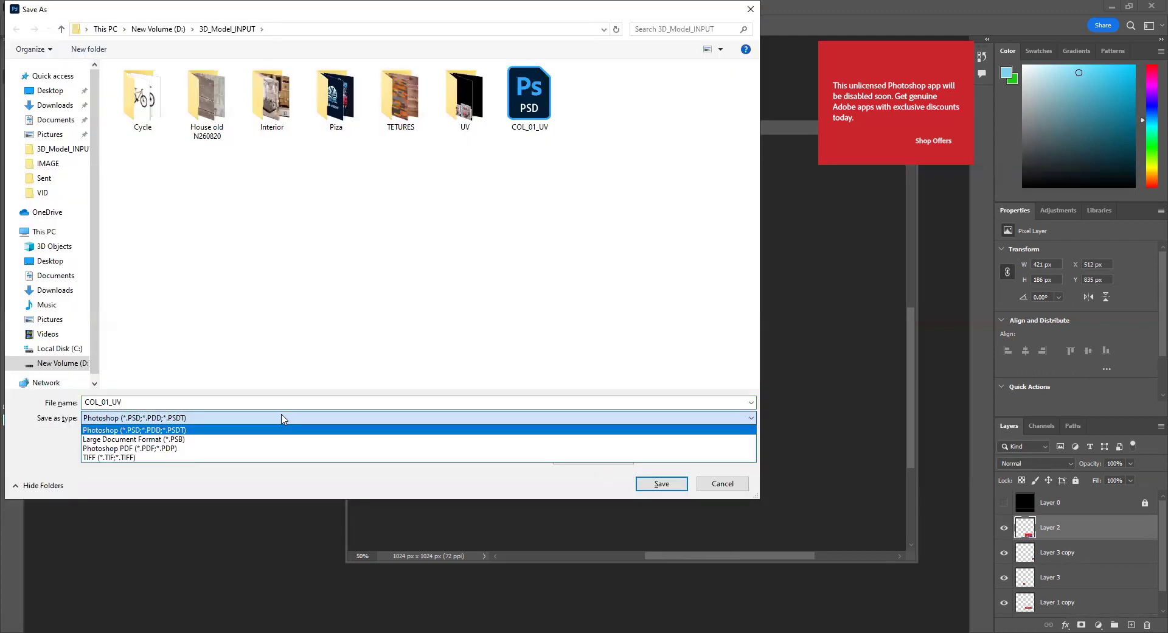
{"action": "key", "text": "Escape"}
{"action": "key", "text": "Escape"}
Save a JPEG copy of the document over the existing COL_01_UV OUT file in the 3D_Model_INPUT folder.
{"action": "key", "text": "ctrl+alt+s"}
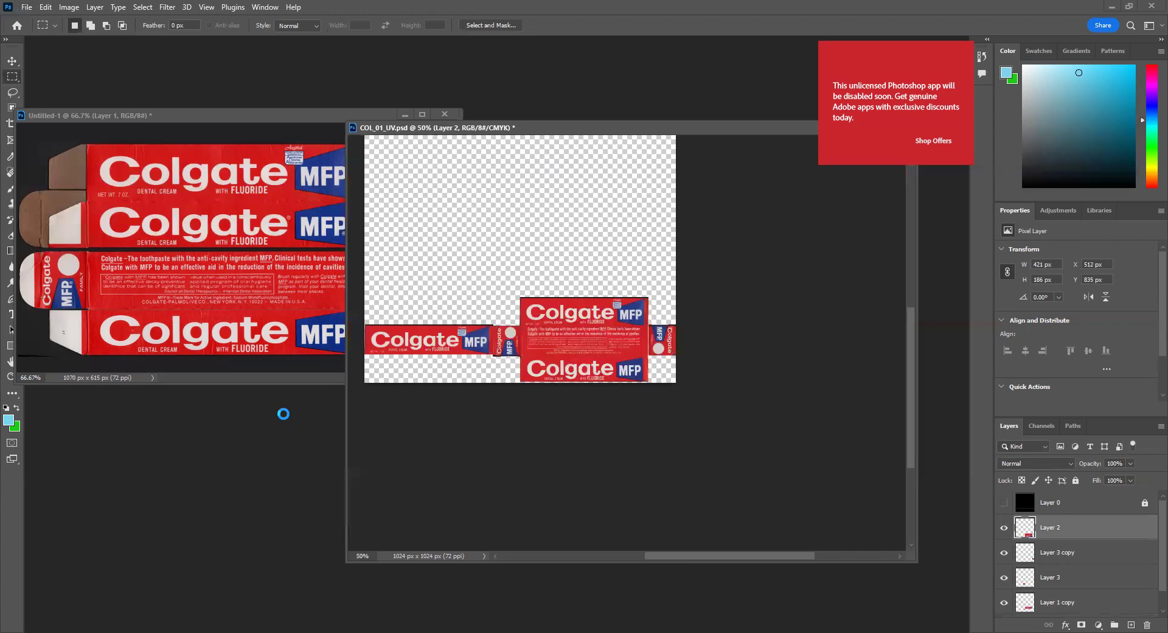
{"action": "key", "text": "Tab"}
{"action": "key", "text": "j"}
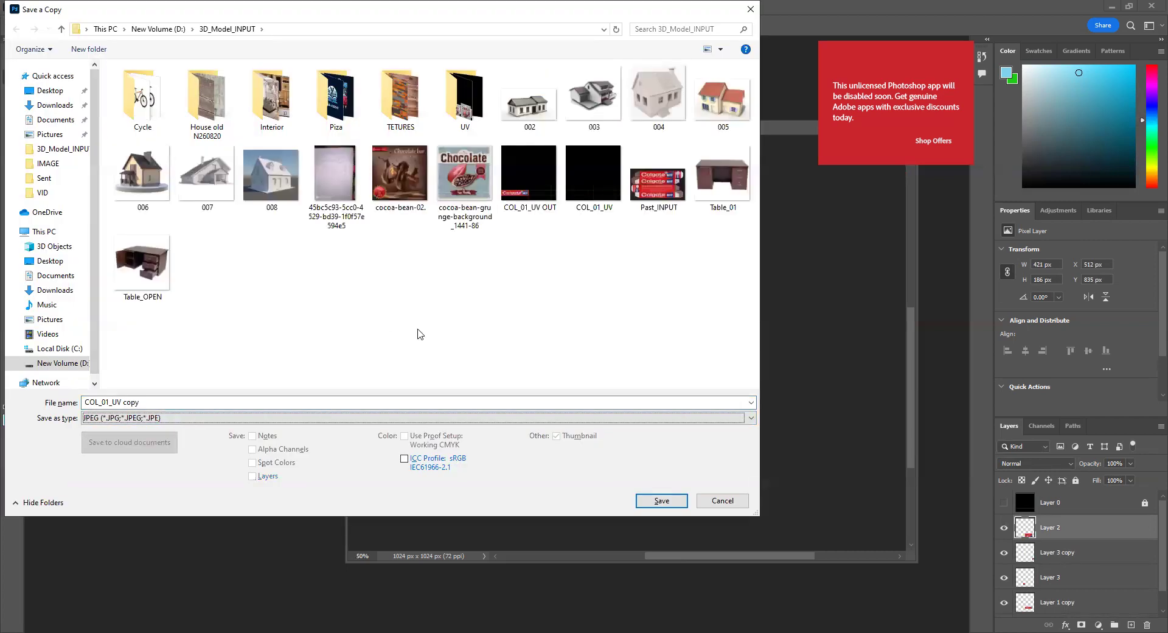
{"action": "left_click", "coordinate": [528, 179]}
{"action": "left_click", "coordinate": [674, 501]}
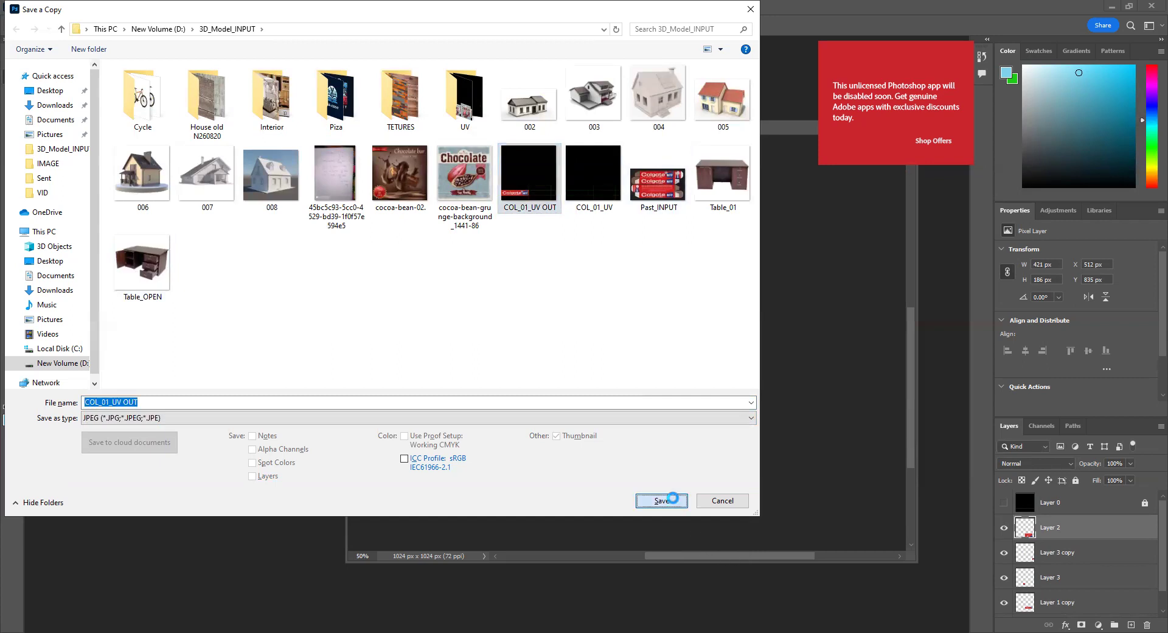
{"action": "key", "text": "Left"}
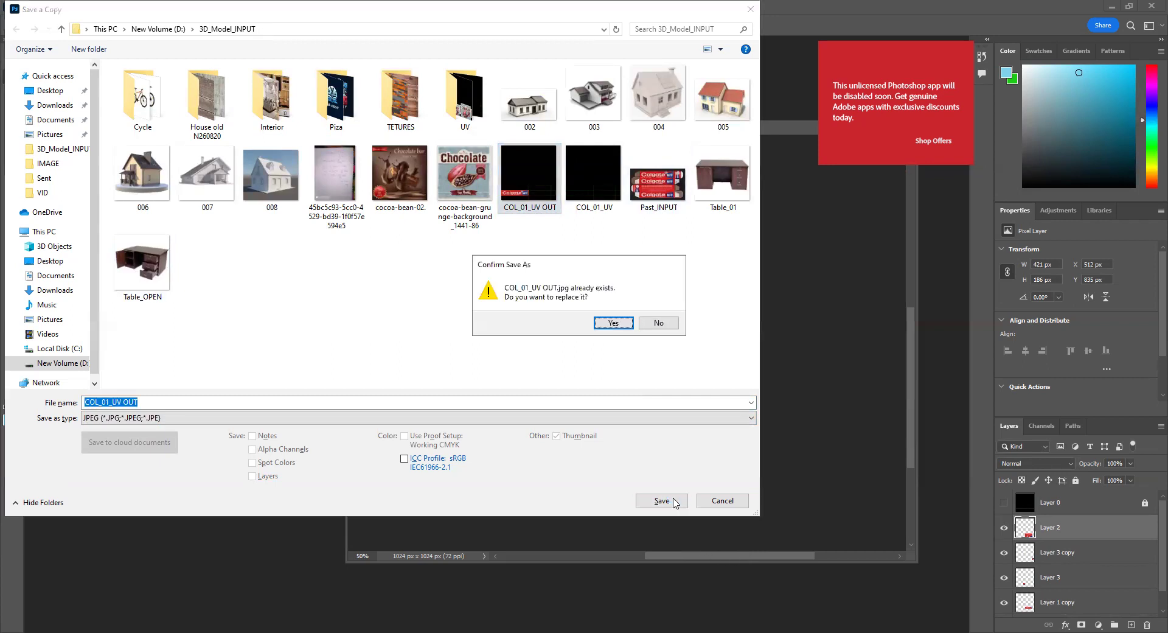
{"action": "key", "text": "Return"}
{"action": "key", "text": "Return"}
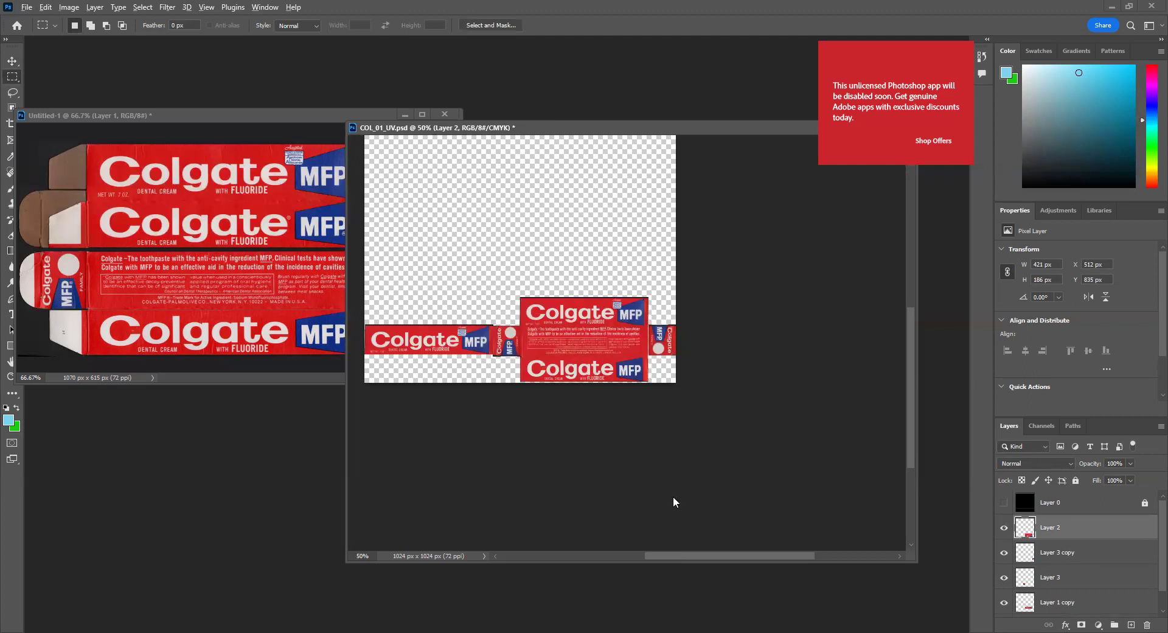
Switch to 3ds Max, leave the box's Unwrap UVW face selection mode and inspect the texture on its sides and end.
{"action": "key", "text": "alt+Tab"}
{"action": "middle_click_drag", "start_coordinate": [773, 473], "coordinate": [754, 414], "text": "alt"}
{"action": "left_click", "coordinate": [755, 413]}
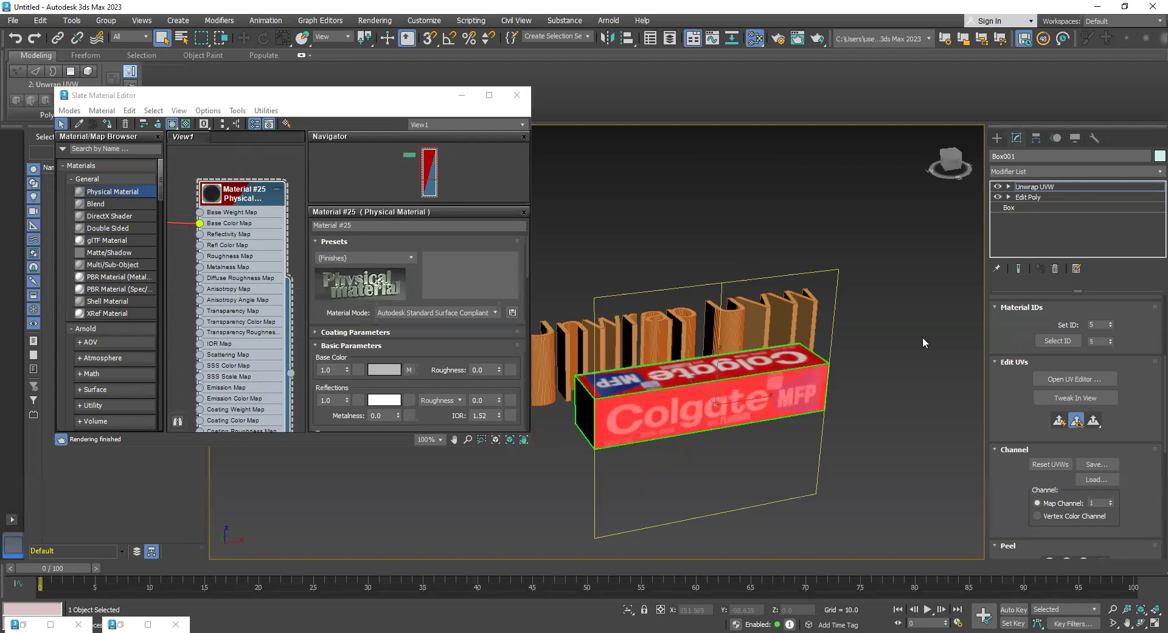
{"action": "left_click", "coordinate": [1022, 188]}
{"action": "middle_click_drag", "start_coordinate": [779, 461], "coordinate": [867, 457], "text": "alt"}
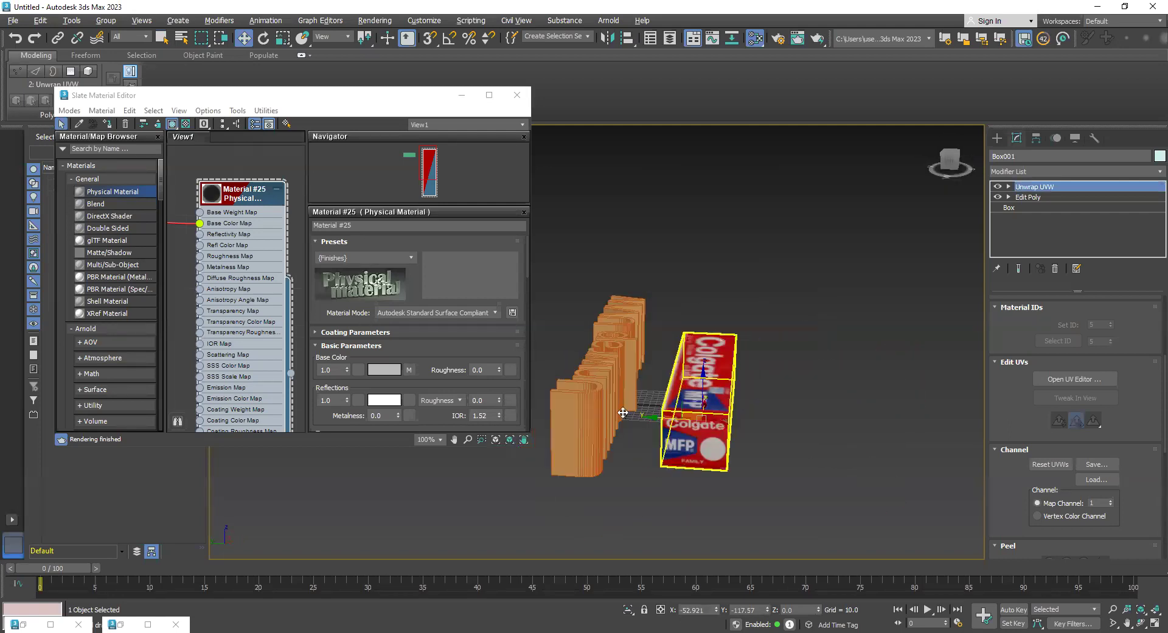
{"action": "middle_click_drag", "start_coordinate": [724, 389], "coordinate": [614, 404], "text": "alt"}
Close the Slate Material Editor and delete the extruded "Unwrap UVW" text object behind the box.
{"action": "left_click", "coordinate": [599, 304]}
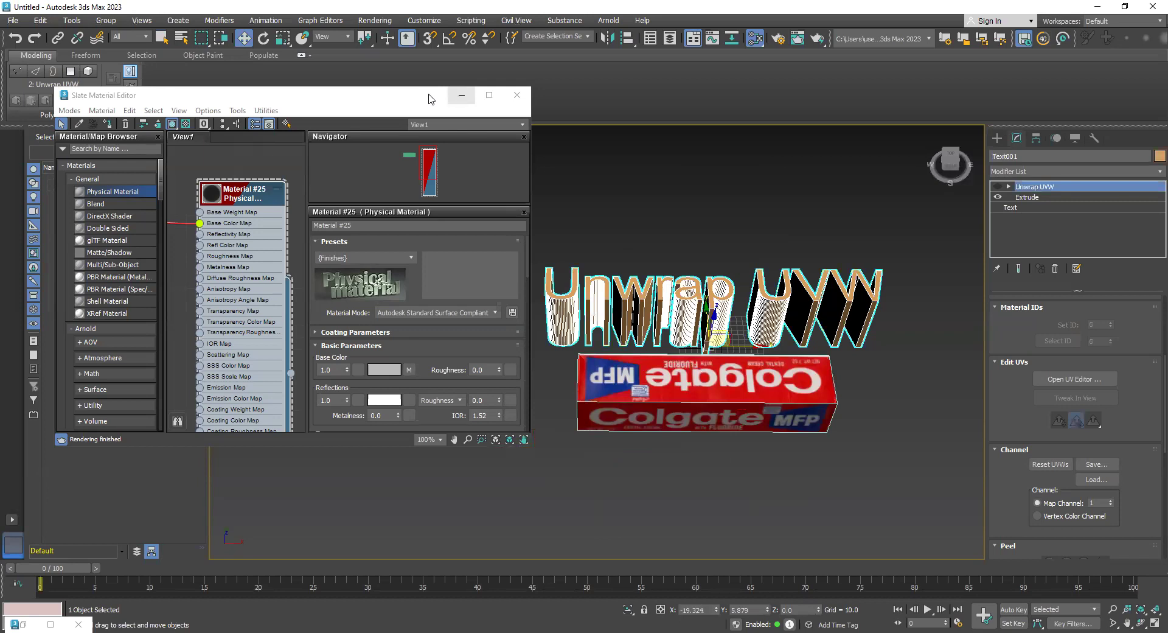
{"action": "left_click_drag", "start_coordinate": [431, 95], "coordinate": [391, 106]}
{"action": "left_click", "coordinate": [480, 105]}
{"action": "key", "text": "Delete"}
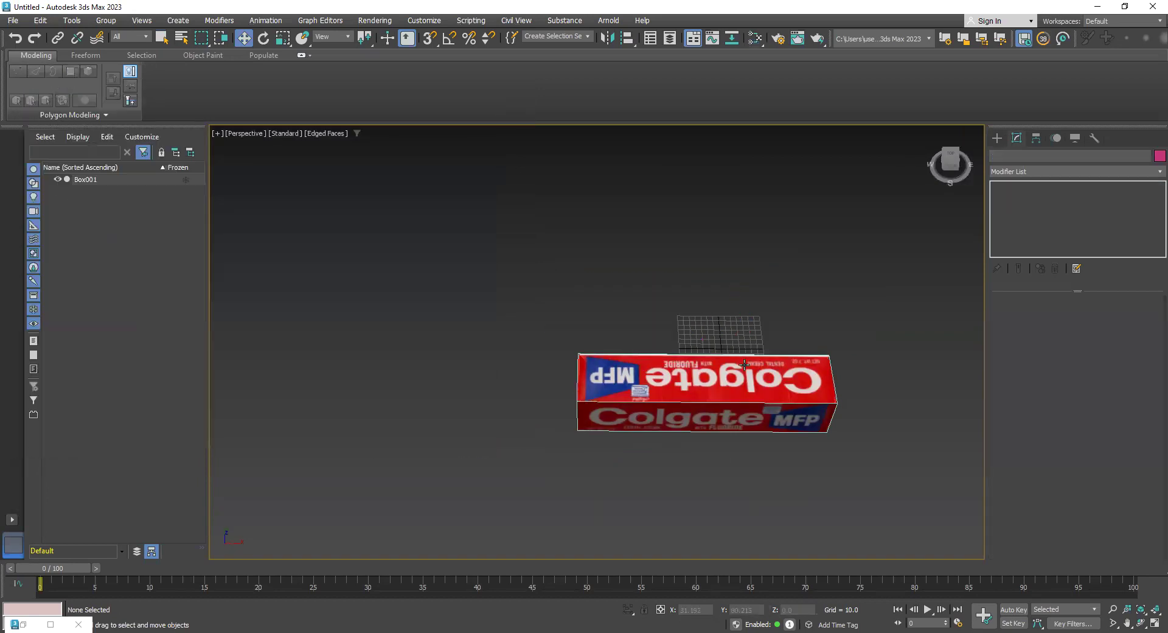
Select Box001 and examine how the Colgate artwork is oriented on its top and front faces.
{"action": "middle_click_drag", "start_coordinate": [744, 373], "coordinate": [614, 304], "text": "alt"}
{"action": "left_click", "coordinate": [613, 304]}
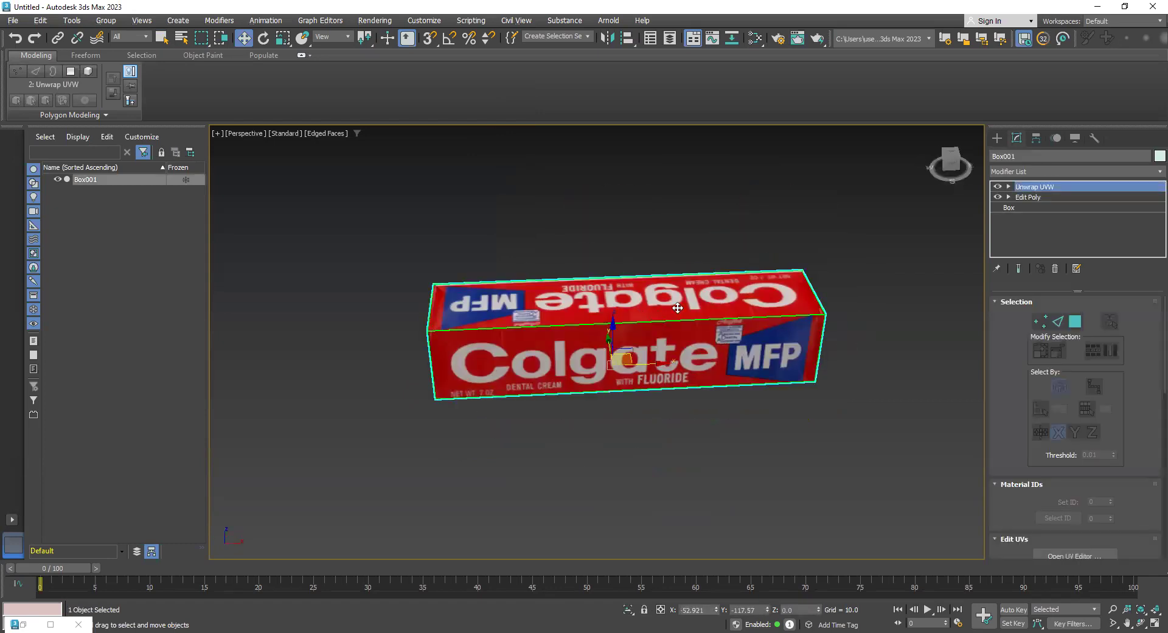
{"action": "middle_click_drag", "start_coordinate": [628, 399], "coordinate": [633, 395], "text": "alt"}
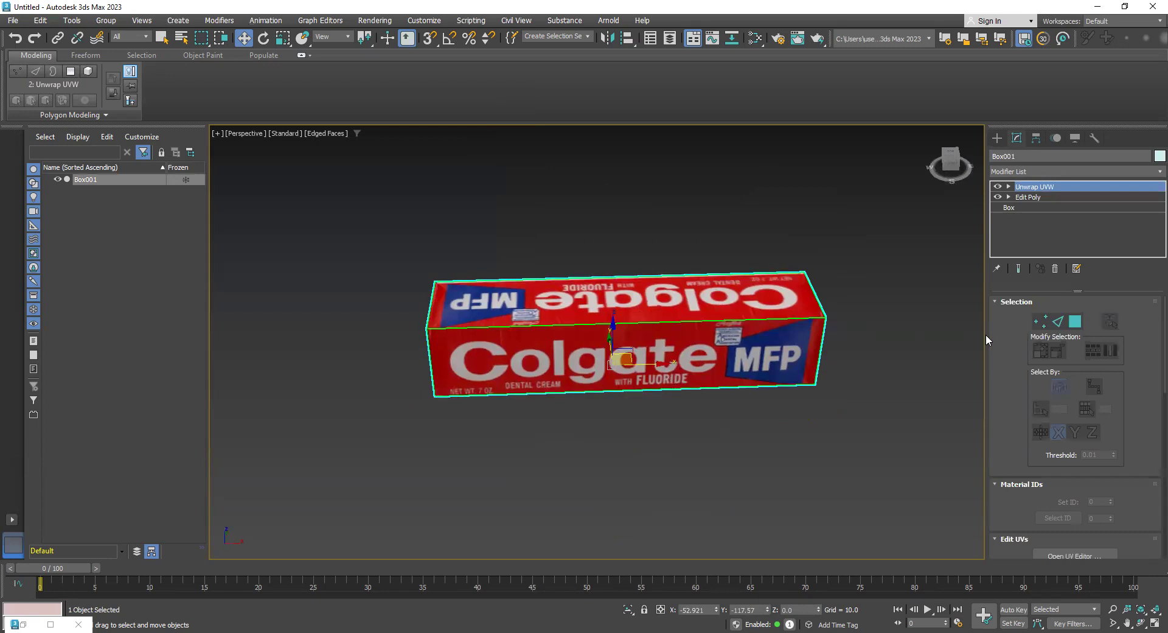
{"action": "middle_click_drag", "start_coordinate": [601, 329], "coordinate": [689, 313], "text": "alt"}
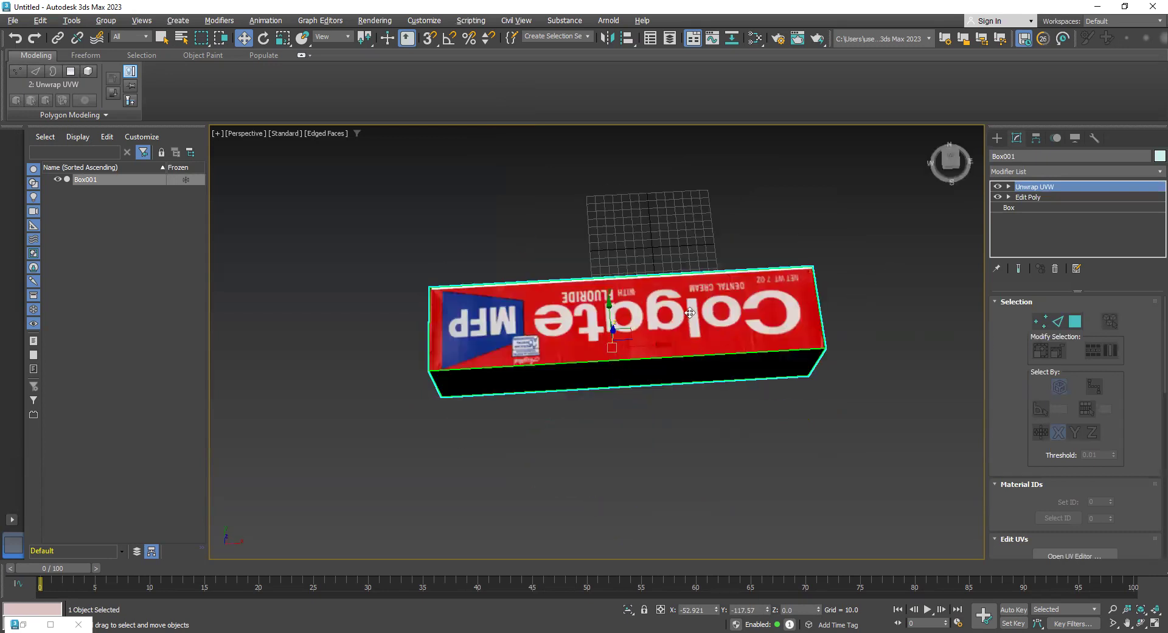
{"action": "middle_click_drag", "start_coordinate": [619, 326], "coordinate": [601, 291], "text": "alt"}
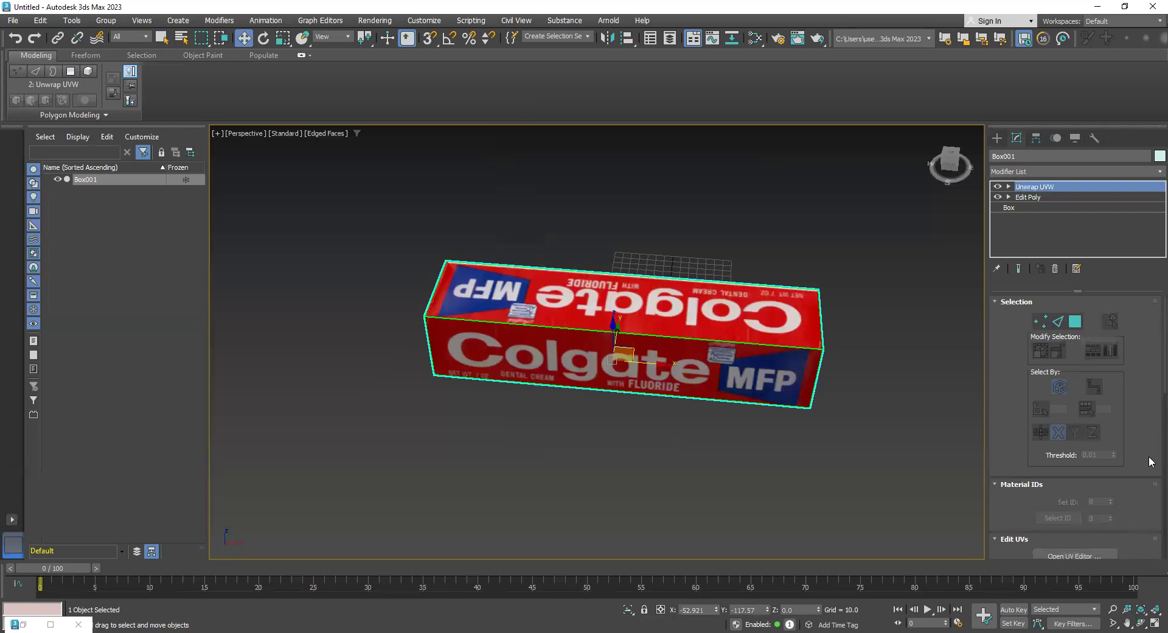
Open the box's UV editor, place it beside the model and select the front Colgate face.
{"action": "scroll", "coordinate": [1083, 365], "scroll_direction": "down", "scroll_amount": 5}
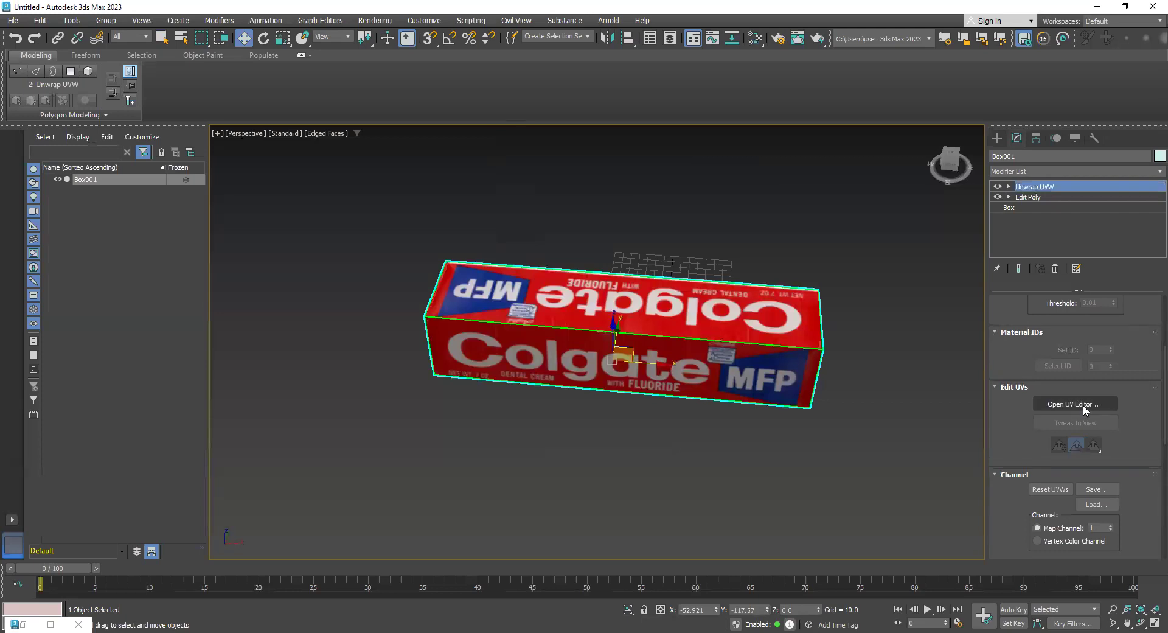
{"action": "left_click", "coordinate": [1082, 404]}
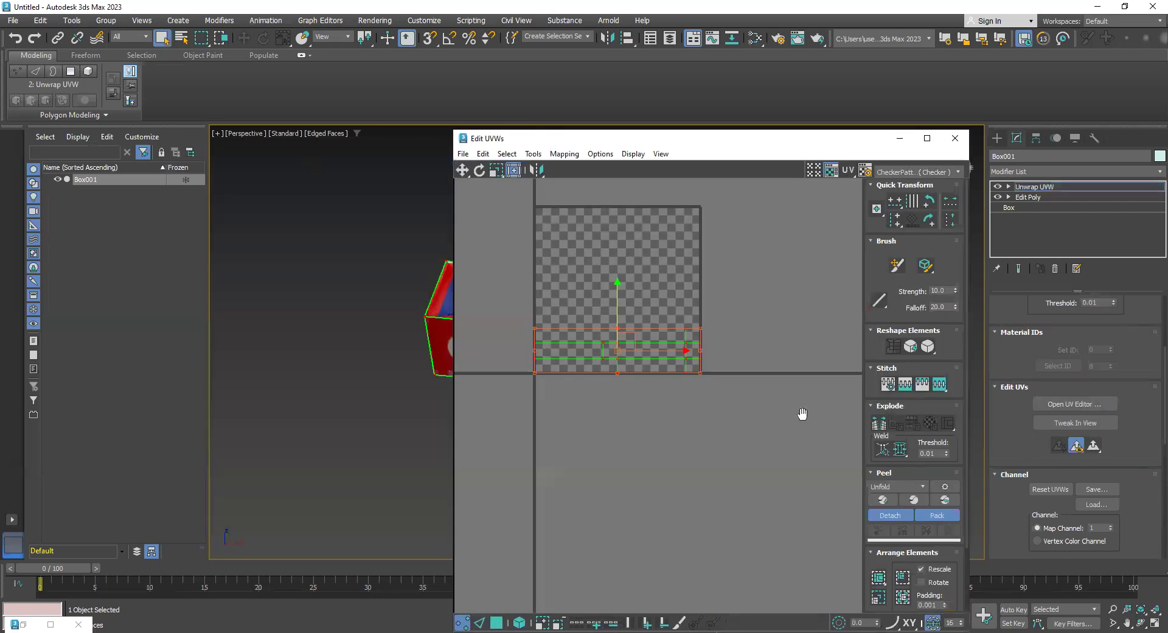
{"action": "left_click_drag", "start_coordinate": [852, 139], "coordinate": [350, 138]}
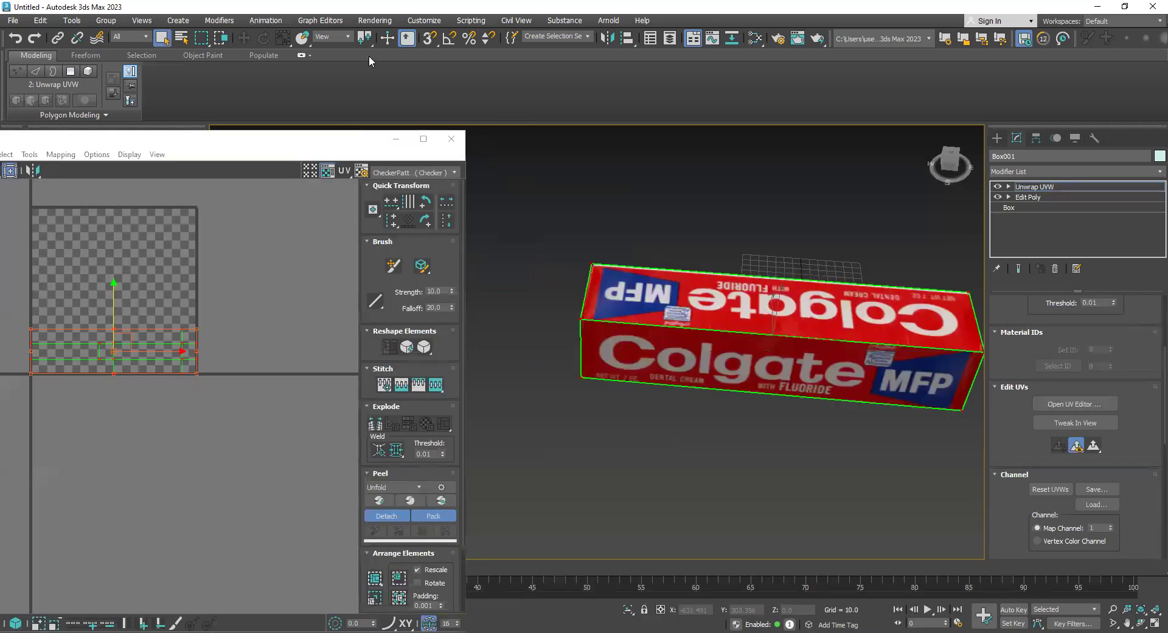
{"action": "left_click", "coordinate": [767, 347]}
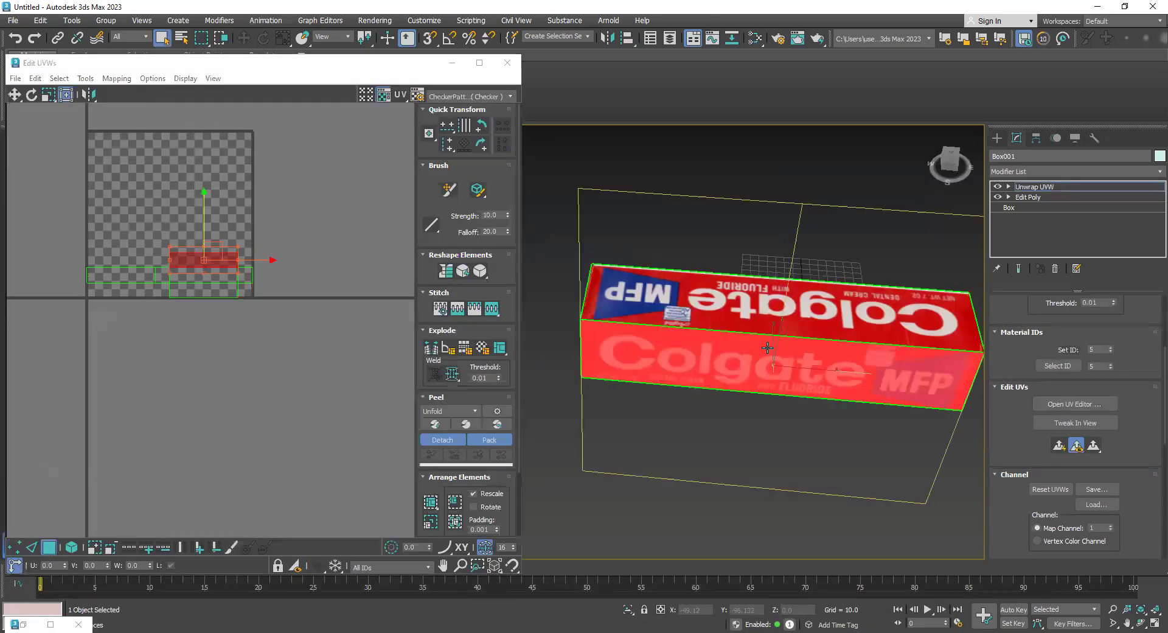
Compare the top and front faces with their UV islands to find which one carries the upside-down Colgate artwork.
{"action": "key", "text": "ctrl+z"}
{"action": "middle_click_drag", "start_coordinate": [180, 348], "coordinate": [186, 348]}
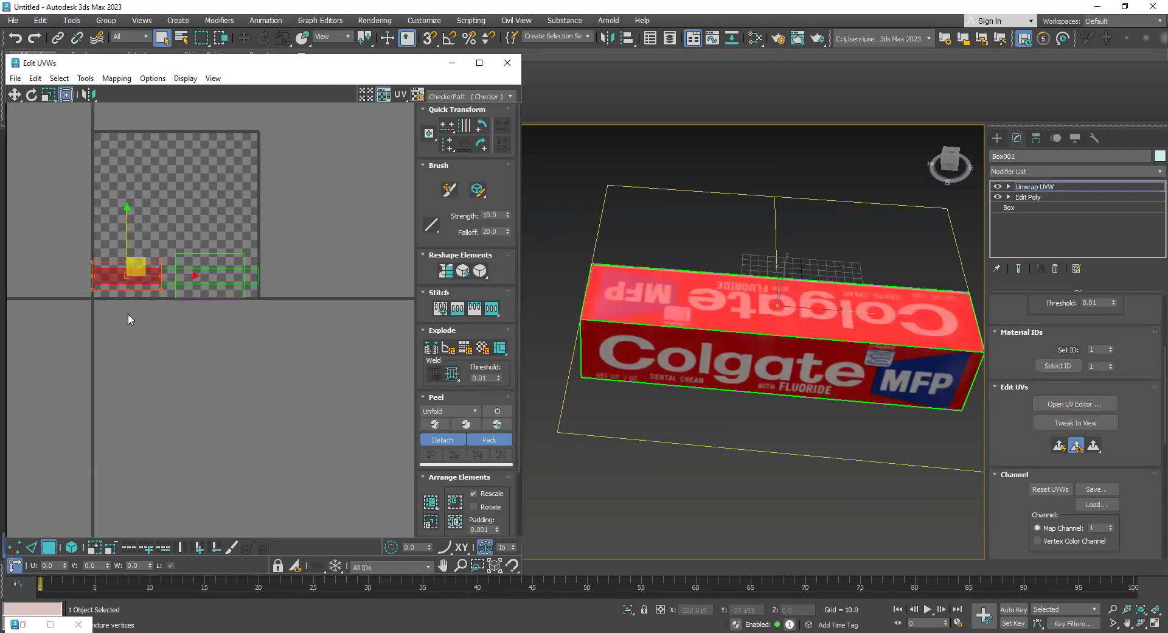
{"action": "left_click", "coordinate": [684, 351]}
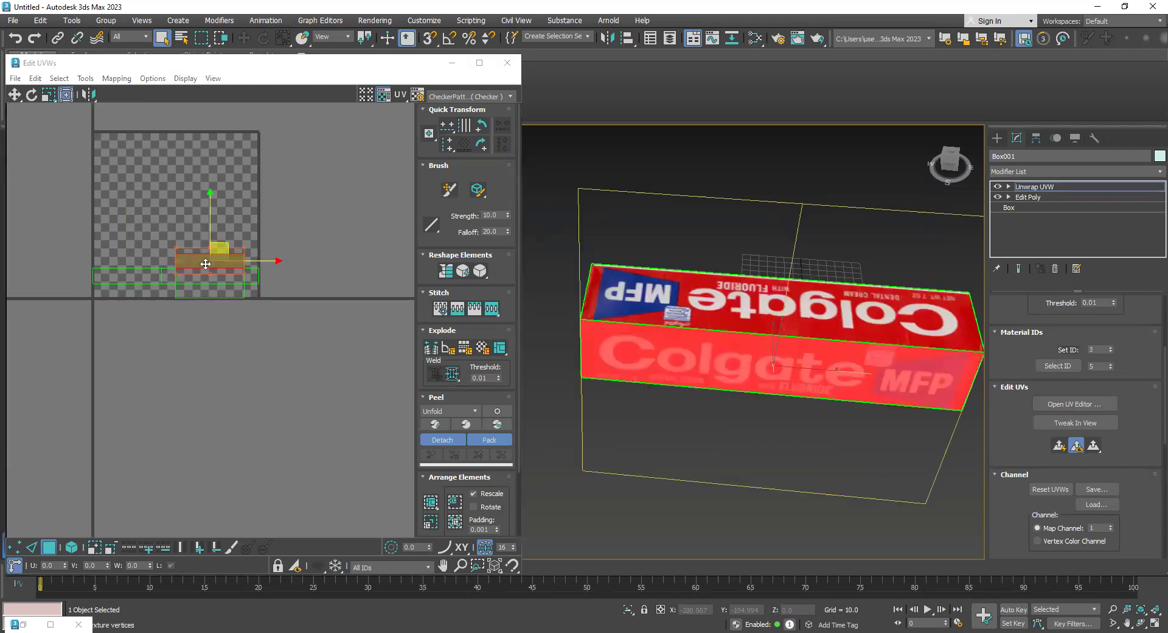
{"action": "key", "text": "ctrl+z"}
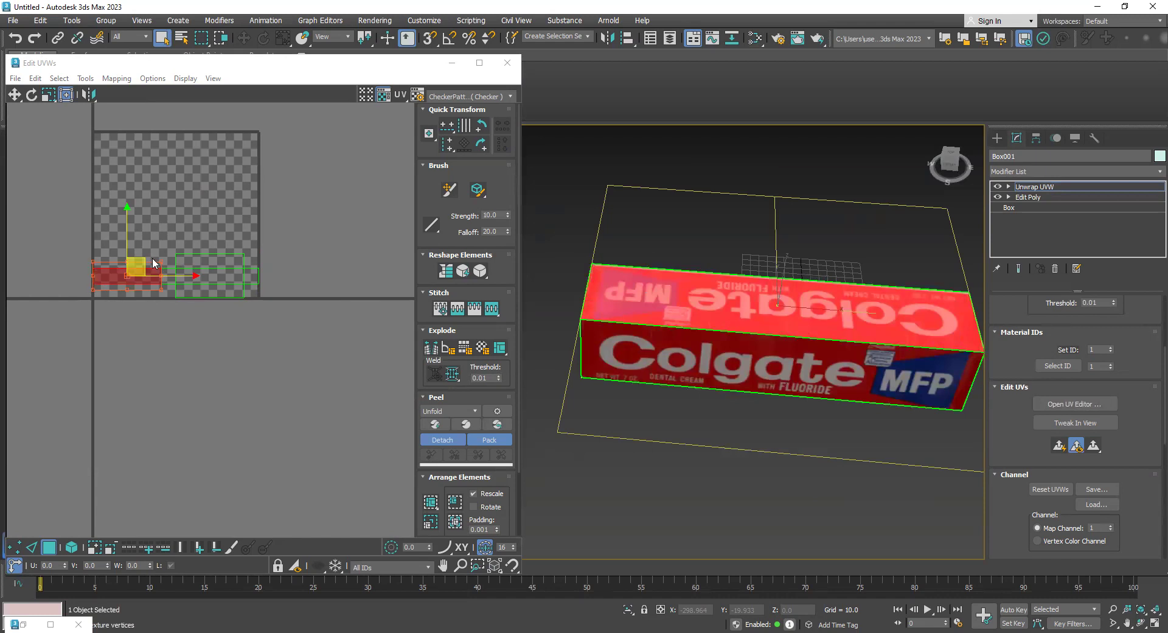
{"action": "middle_click_drag", "start_coordinate": [547, 334], "coordinate": [685, 305], "text": "alt"}
{"action": "middle_click_drag", "start_coordinate": [694, 371], "coordinate": [916, 362], "text": "alt"}
{"action": "middle_click_drag", "start_coordinate": [774, 381], "coordinate": [767, 335], "text": "alt"}
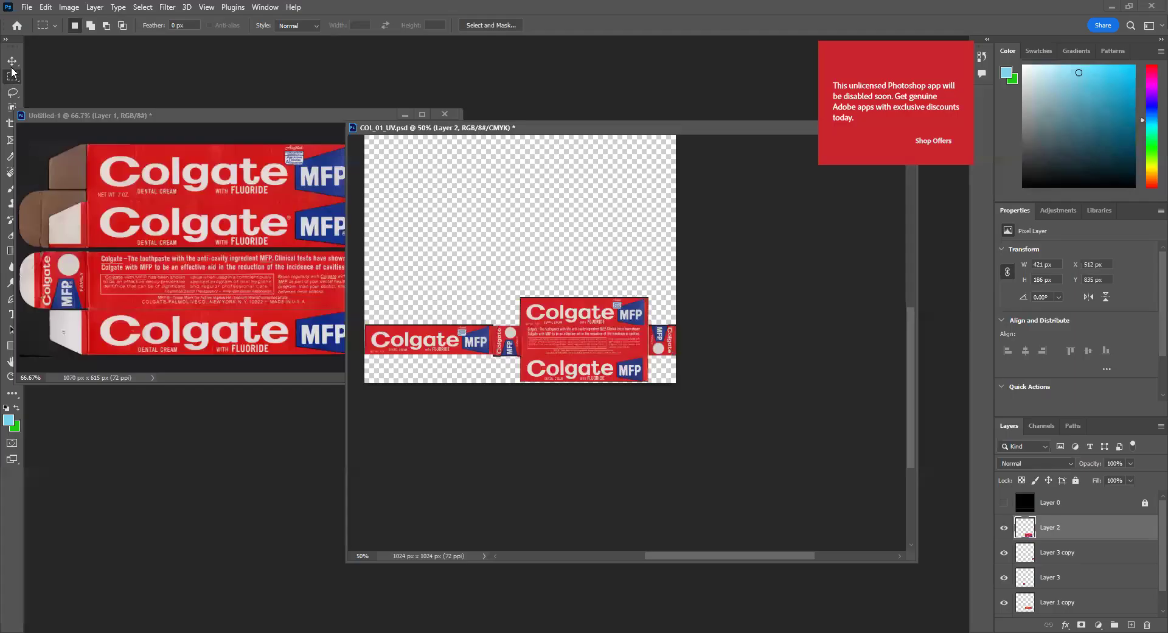
Switch to Photoshop, rotate the separate Colgate strip on Layer 1 by 180° and nudge it down to Y 836 px.
{"action": "left_click", "coordinate": [475, 359]}
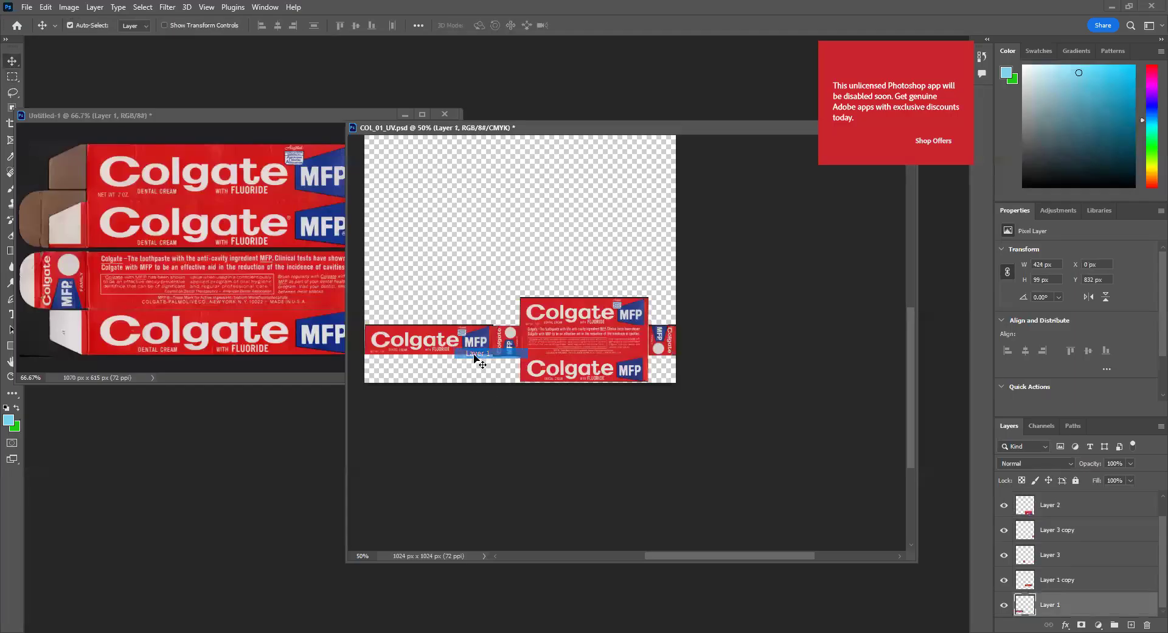
{"action": "key", "text": "ctrl+t"}
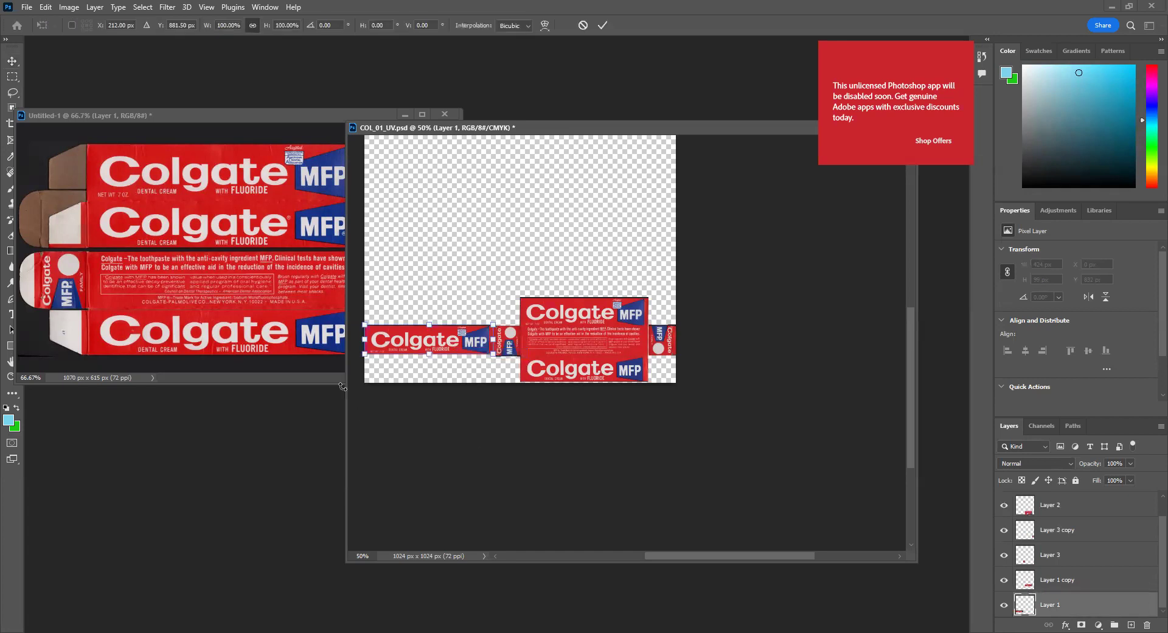
{"action": "left_click_drag", "start_coordinate": [438, 385], "coordinate": [482, 345]}
{"action": "key", "text": "Return"}
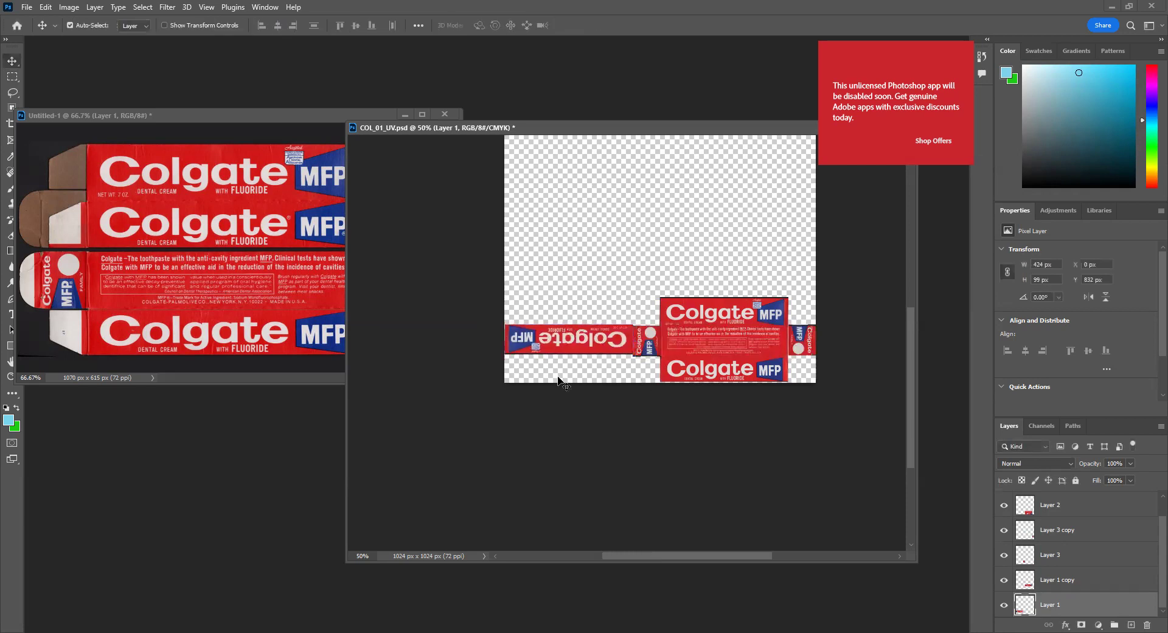
{"action": "left_click_drag", "start_coordinate": [658, 383], "coordinate": [558, 381]}
{"action": "key", "text": "Down"}
{"action": "key", "text": "Down"}
{"action": "key", "text": "Down"}
{"action": "key", "text": "Down"}
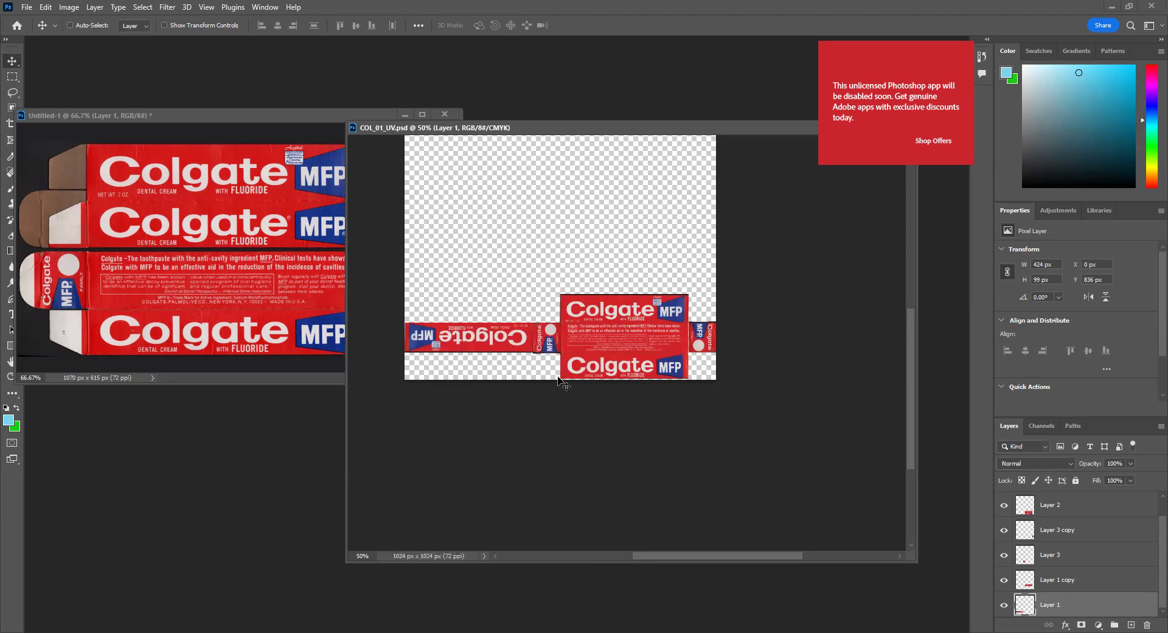
Save a JPEG copy of the corrected texture over the existing "COL_01_UV OUT" file in 3D_Model_INPUT.
{"action": "key", "text": "ctrl+alt+s"}
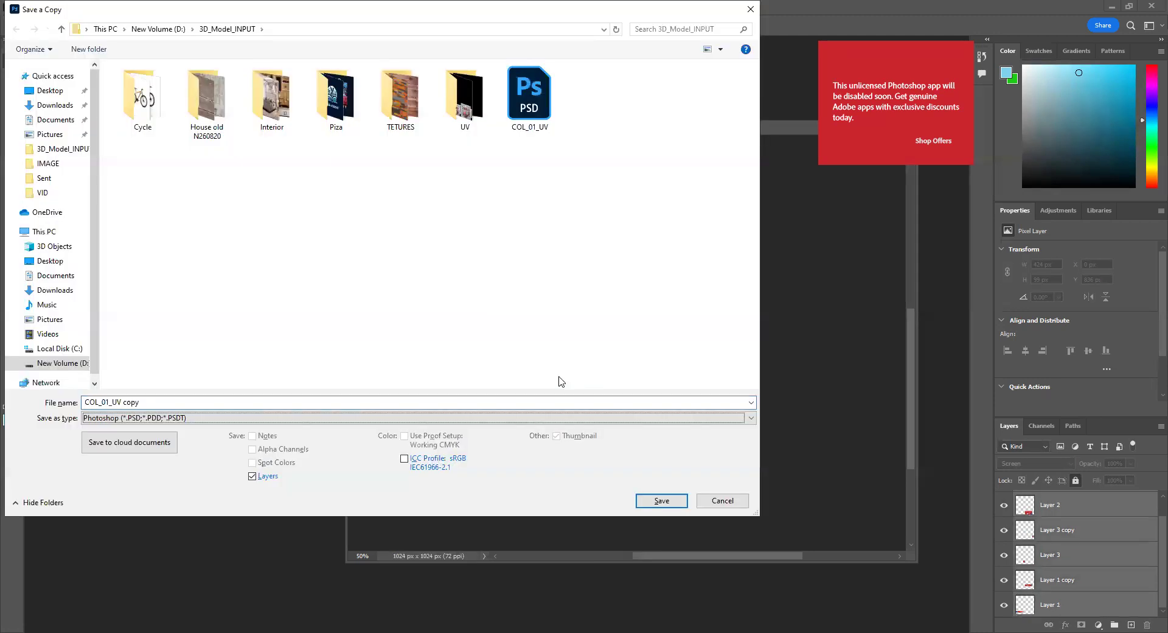
{"action": "left_click", "coordinate": [542, 198]}
{"action": "left_click", "coordinate": [668, 501]}
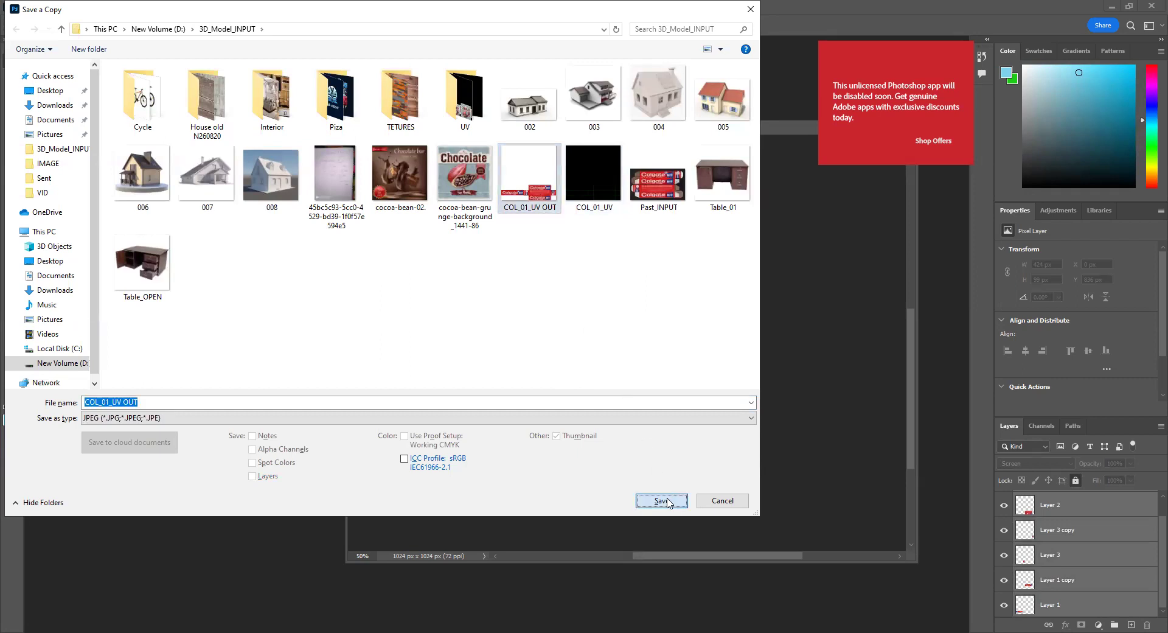
{"action": "left_click", "coordinate": [615, 328]}
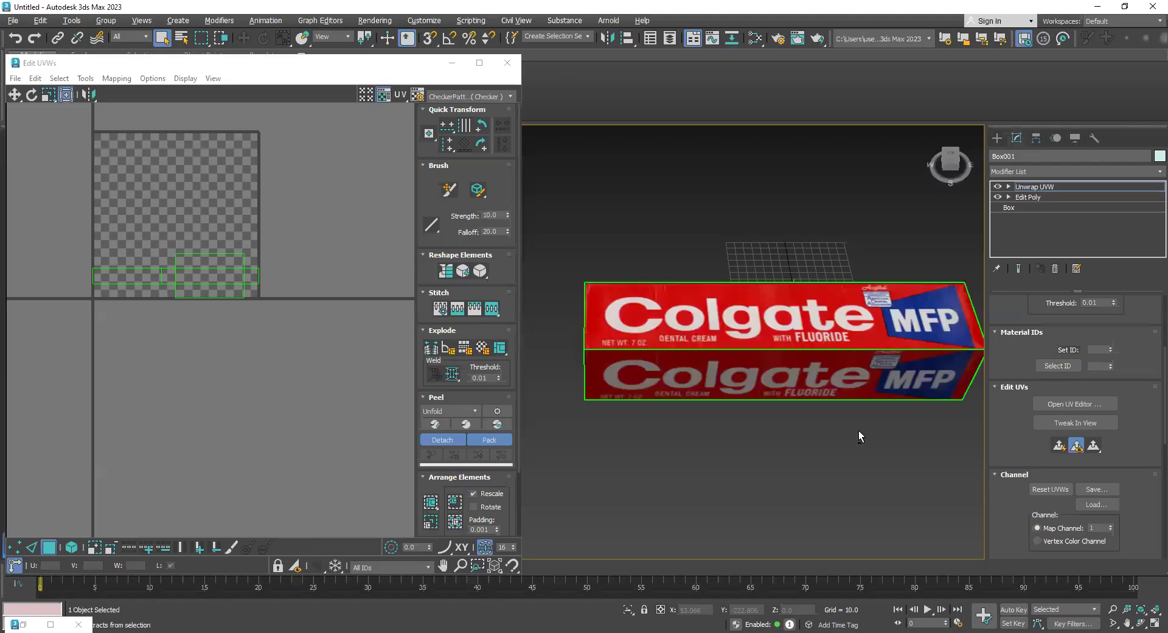
Switch to 3ds Max, close the UV editor and create a ground plane about 428 by 678 units under the toothpaste box.
{"action": "middle_click_drag", "start_coordinate": [858, 430], "coordinate": [851, 398], "text": "alt"}
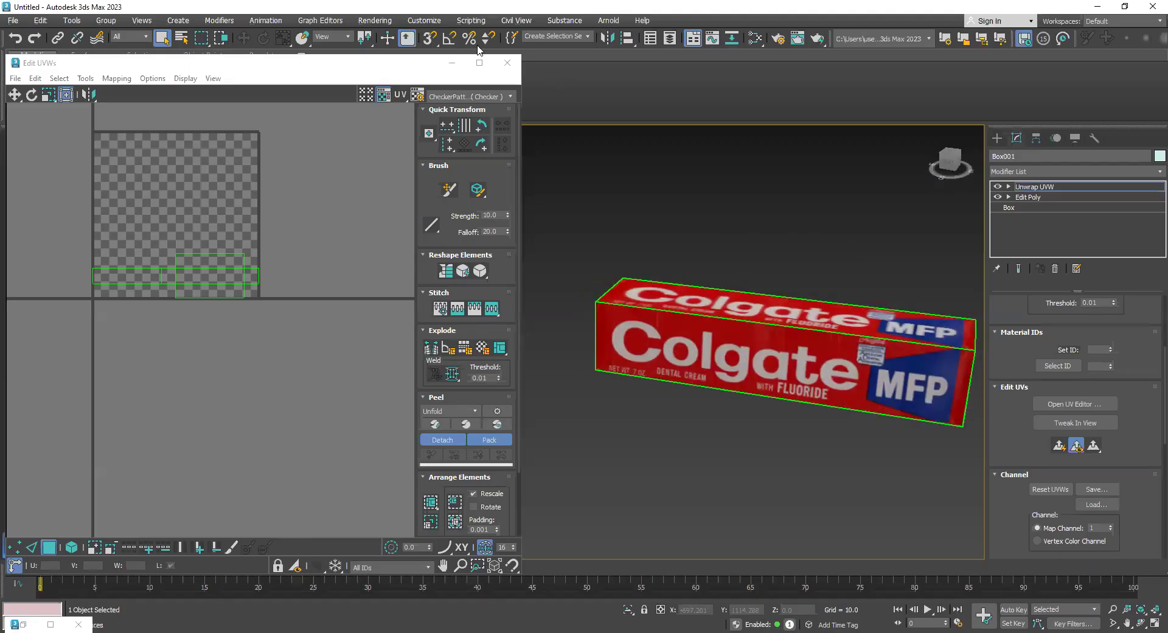
{"action": "left_click", "coordinate": [997, 140]}
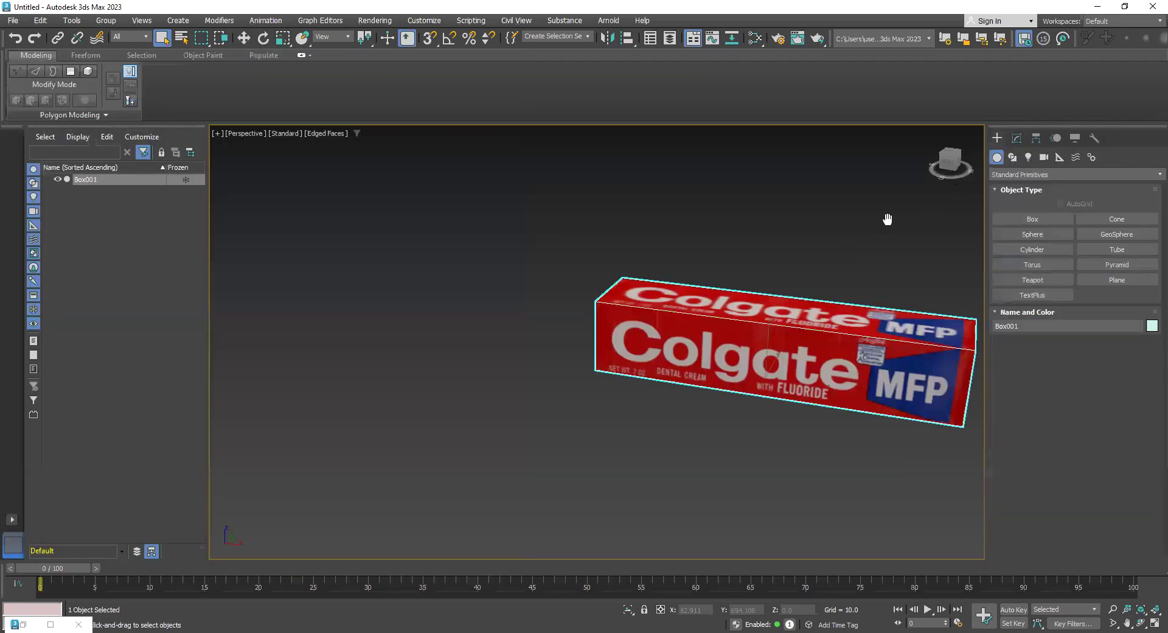
{"action": "middle_click_drag", "start_coordinate": [886, 219], "coordinate": [679, 219]}
{"action": "left_click", "coordinate": [1137, 279]}
{"action": "middle_click_drag", "start_coordinate": [745, 288], "coordinate": [755, 338], "text": "alt"}
{"action": "left_click_drag", "start_coordinate": [363, 181], "coordinate": [879, 631]}
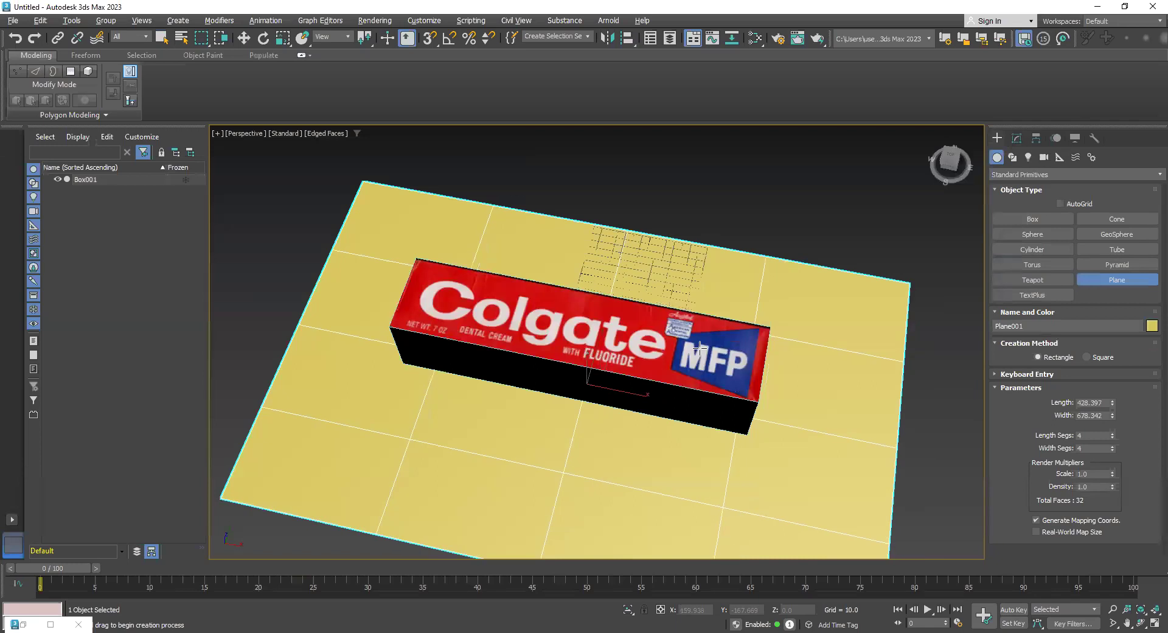
Scale the ground plane uniformly to about 327%.
{"action": "scroll", "coordinate": [698, 349], "scroll_direction": "down", "scroll_amount": 5}
{"action": "key", "text": "r"}
{"action": "left_click_drag", "start_coordinate": [661, 312], "coordinate": [682, 199]}
{"action": "left_click", "coordinate": [697, 183]}
Clone the toothpaste box upward as an independent copy resting on the original and rotate it slightly about the vertical axis.
{"action": "middle_click_drag", "start_coordinate": [699, 230], "coordinate": [685, 155], "text": "alt"}
{"action": "scroll", "coordinate": [691, 278], "scroll_direction": "up", "scroll_amount": 5}
{"action": "middle_click_drag", "start_coordinate": [706, 285], "coordinate": [670, 247]}
{"action": "key", "text": "w"}
{"action": "left_click", "coordinate": [541, 296]}
{"action": "left_click_drag", "start_coordinate": [545, 270], "coordinate": [547, 231], "text": "shift"}
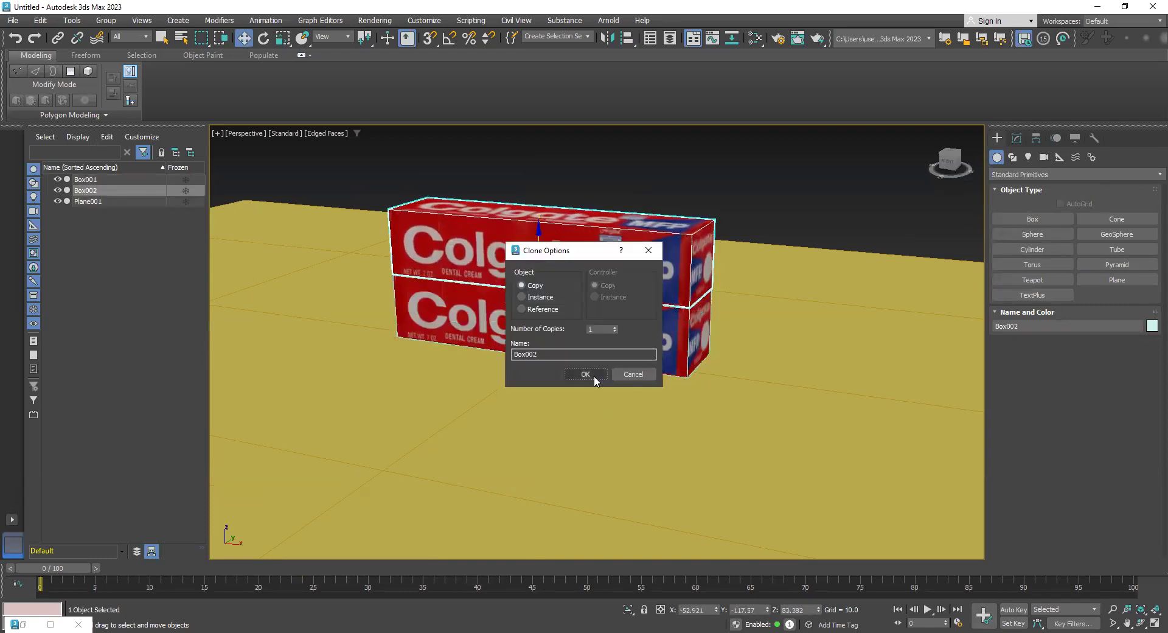
{"action": "left_click", "coordinate": [590, 374]}
{"action": "key", "text": "e"}
{"action": "left_click_drag", "start_coordinate": [546, 289], "coordinate": [562, 288]}
Clone the second box upward as a third layer, rotate it slightly and lower it onto the stack at Z about 165.
{"action": "key", "text": "w"}
{"action": "left_click_drag", "start_coordinate": [540, 231], "coordinate": [541, 161], "text": "shift"}
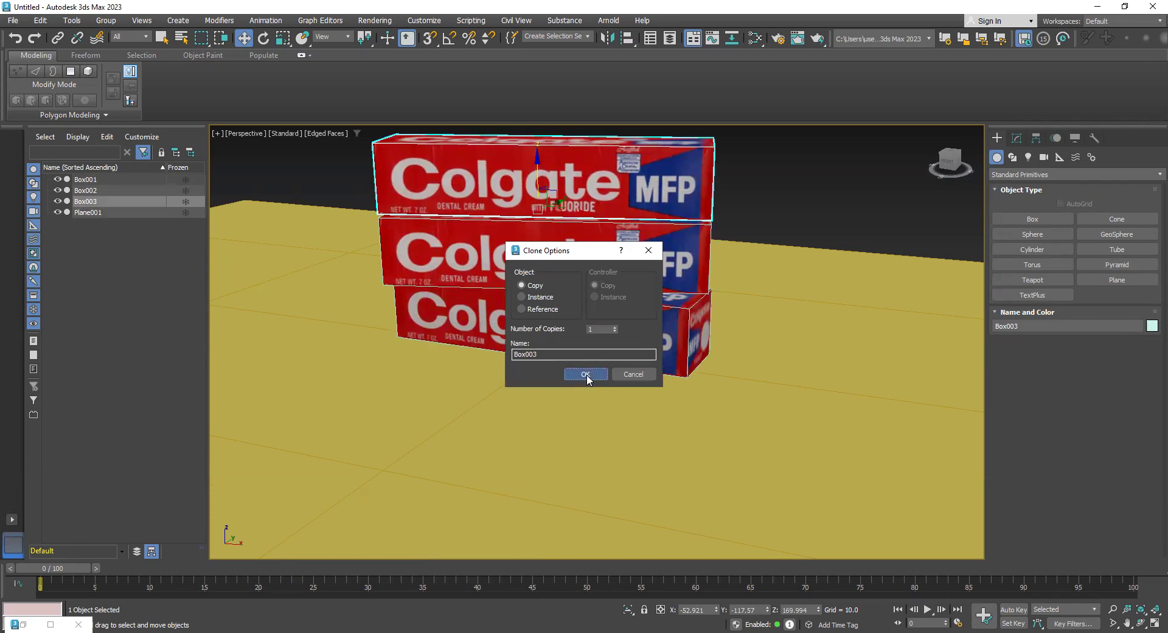
{"action": "left_click", "coordinate": [588, 379]}
{"action": "key", "text": "e"}
{"action": "left_click_drag", "start_coordinate": [530, 219], "coordinate": [553, 226]}
{"action": "key", "text": "w"}
{"action": "middle_click_drag", "start_coordinate": [552, 227], "coordinate": [548, 168], "text": "alt"}
{"action": "left_click_drag", "start_coordinate": [539, 161], "coordinate": [539, 164]}
{"action": "scroll", "coordinate": [686, 295], "scroll_direction": "down", "scroll_amount": 1}
{"action": "middle_click_drag", "start_coordinate": [676, 320], "coordinate": [634, 208], "text": "alt"}
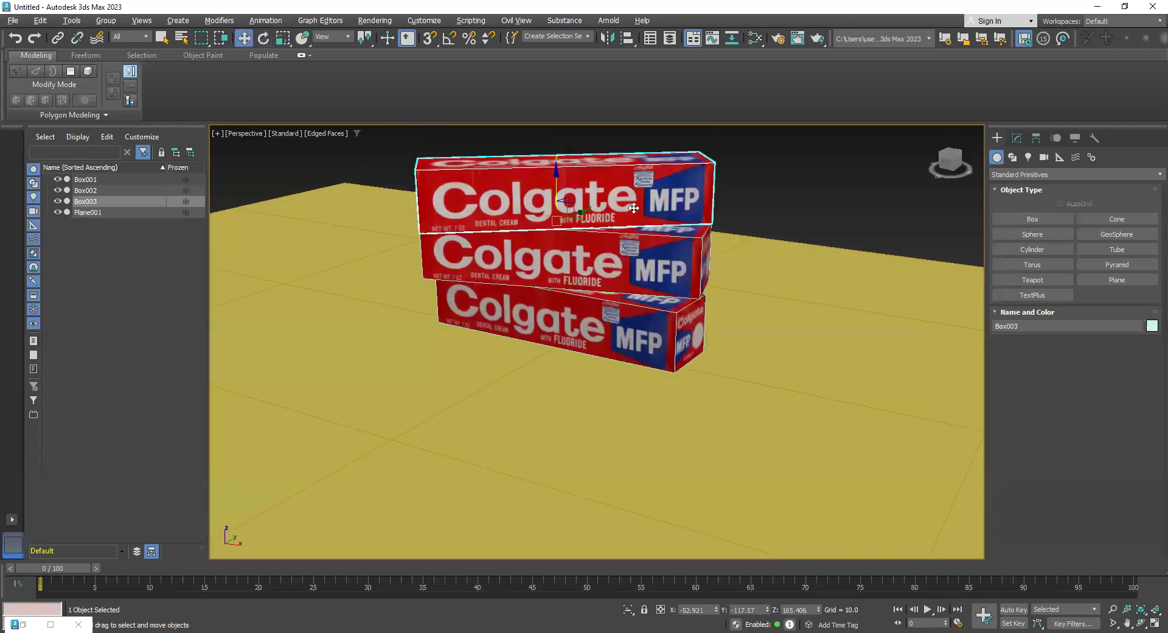
Copy the bottom box out to the MFP end of the stack and tilt the copy diagonally.
{"action": "left_click", "coordinate": [624, 350]}
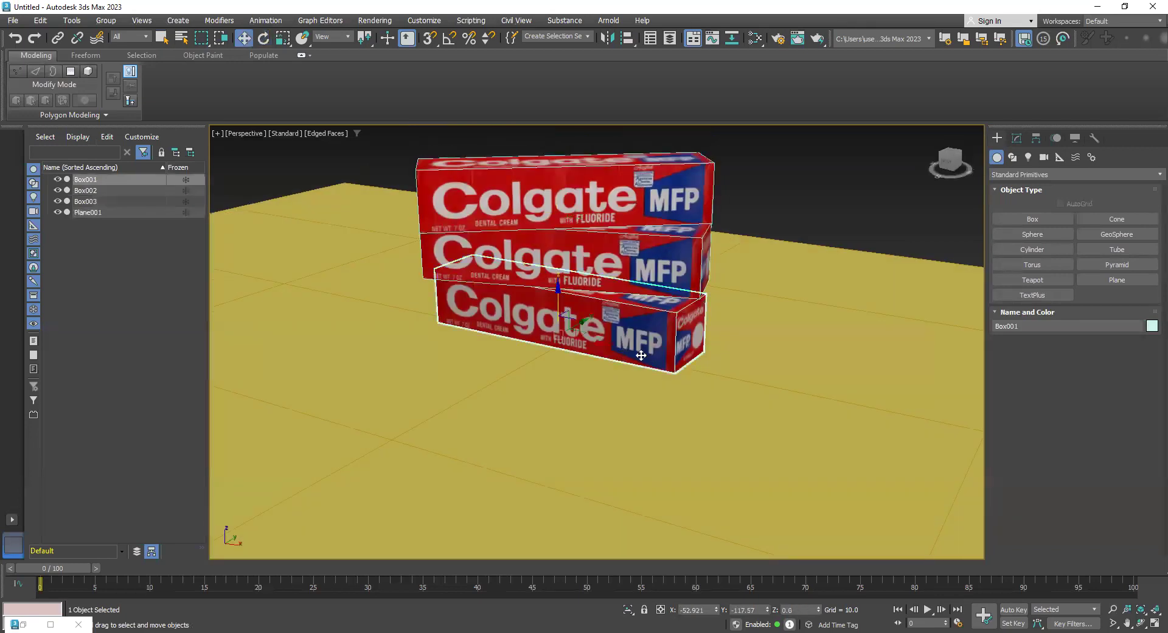
{"action": "mouse_move", "coordinate": [608, 343]}
{"action": "left_mouse_down", "text": "shift"}
{"action": "mouse_move", "coordinate": [777, 356]}
{"action": "mouse_move", "coordinate": [772, 391]}
{"action": "mouse_move", "coordinate": [785, 388]}
{"action": "left_mouse_up", "text": "shift"}
{"action": "left_click", "coordinate": [593, 374]}
{"action": "key", "text": "e"}
{"action": "left_click_drag", "start_coordinate": [906, 371], "coordinate": [941, 392]}
In the Front view, move the tilted box to X about 224 and Z about 154 so it leans against the stack.
{"action": "key", "text": "f"}
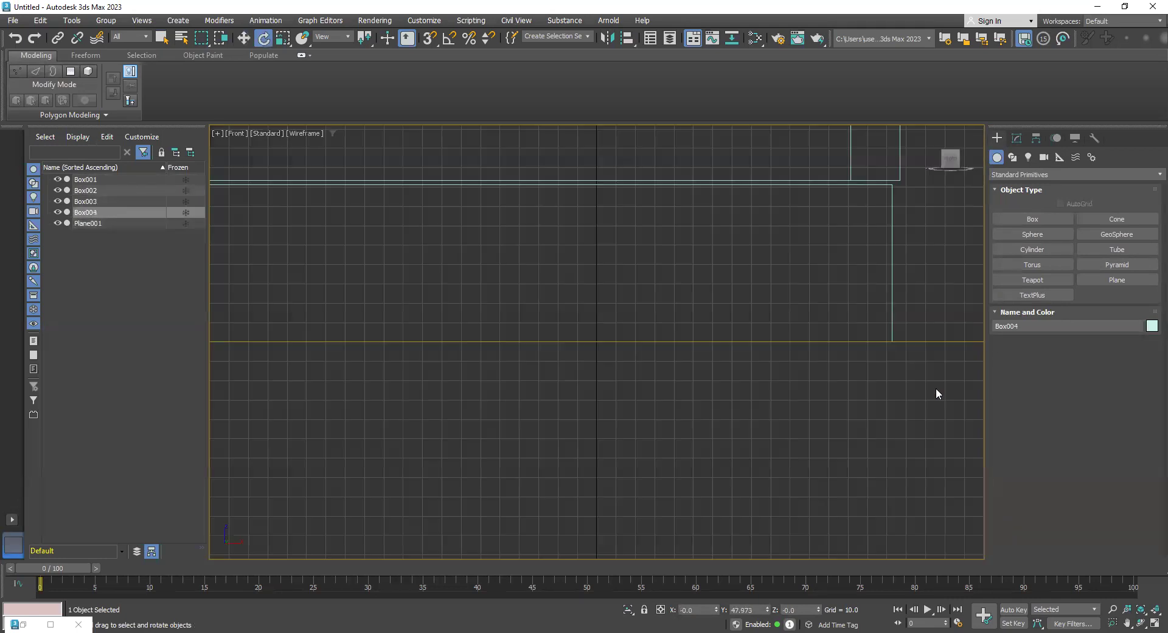
{"action": "middle_click_drag", "start_coordinate": [635, 437], "coordinate": [561, 416]}
{"action": "scroll", "coordinate": [791, 408], "scroll_direction": "up", "scroll_amount": 6}
{"action": "middle_click_drag", "start_coordinate": [791, 408], "coordinate": [642, 510]}
{"action": "key", "text": "w"}
{"action": "left_click", "coordinate": [795, 368]}
{"action": "left_click", "coordinate": [805, 347]}
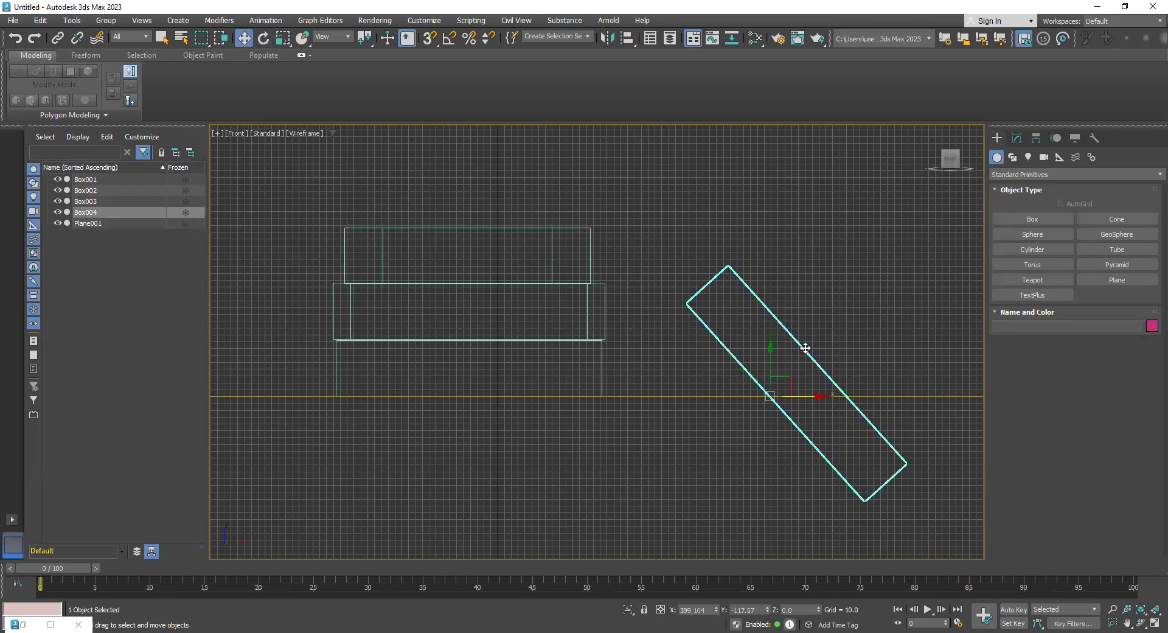
{"action": "left_click_drag", "start_coordinate": [779, 383], "coordinate": [673, 271]}
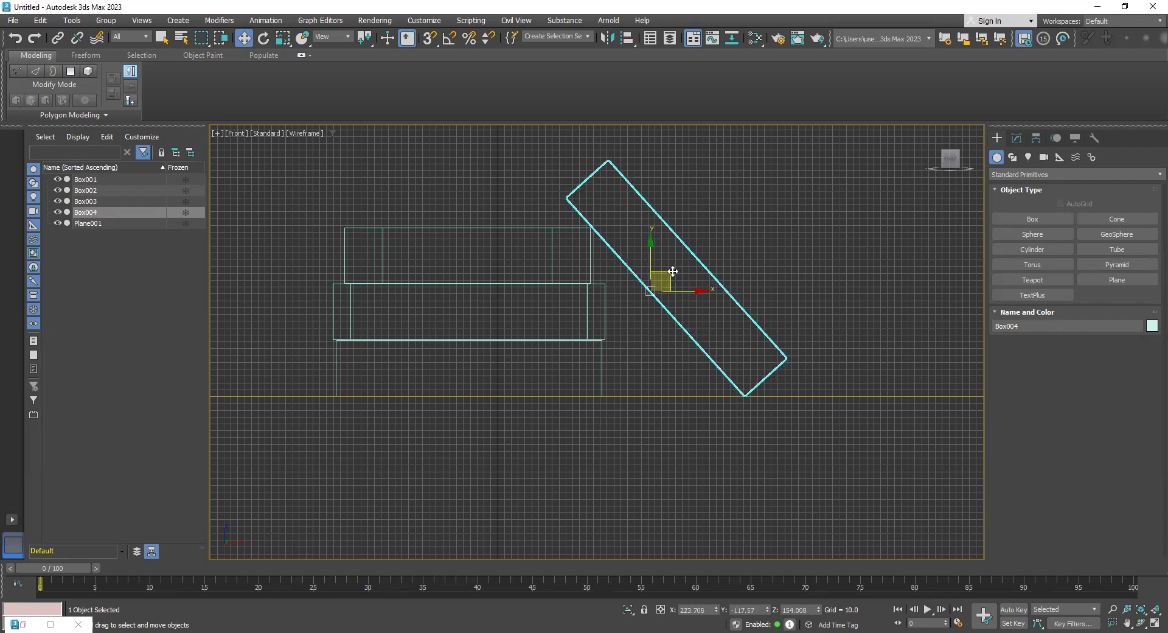
{"action": "key", "text": "p"}
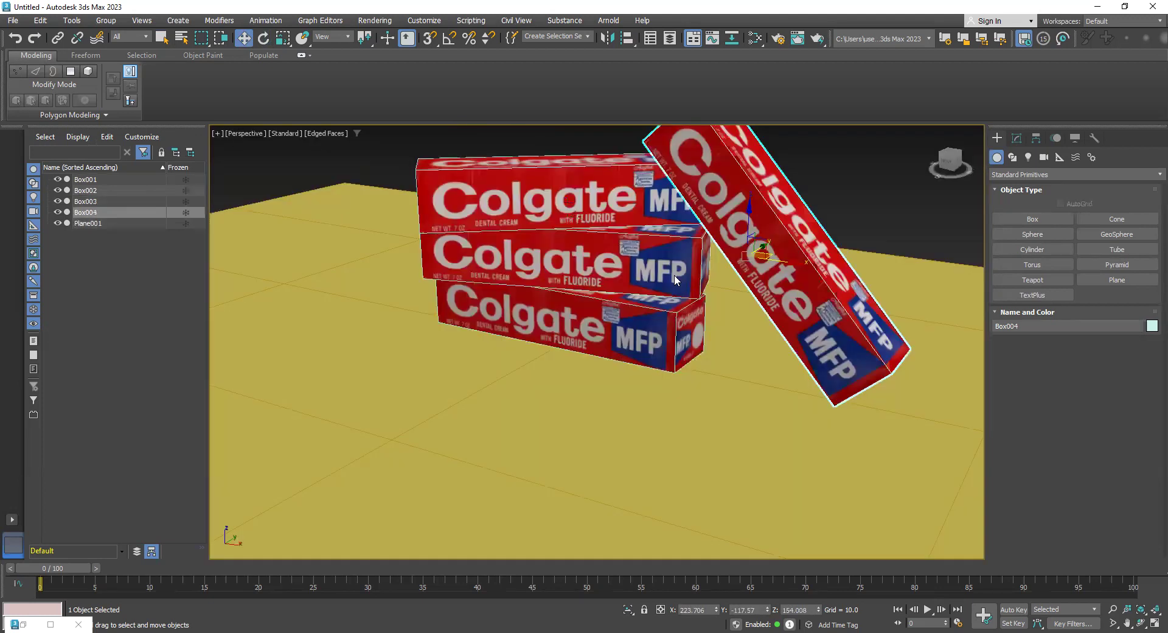
{"action": "scroll", "coordinate": [794, 295], "scroll_direction": "down", "scroll_amount": 5}
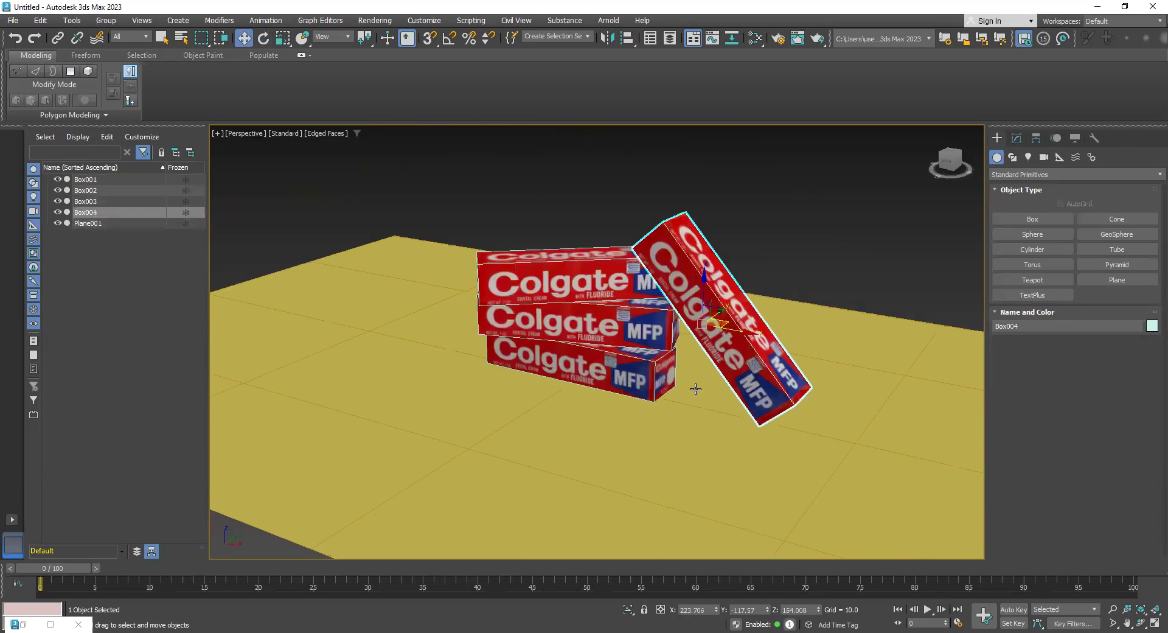
Enlarge the ground plane by scaling it to about 641% in Y and about 659% in X.
{"action": "left_click", "coordinate": [692, 434]}
{"action": "scroll", "coordinate": [803, 344], "scroll_direction": "down", "scroll_amount": 4}
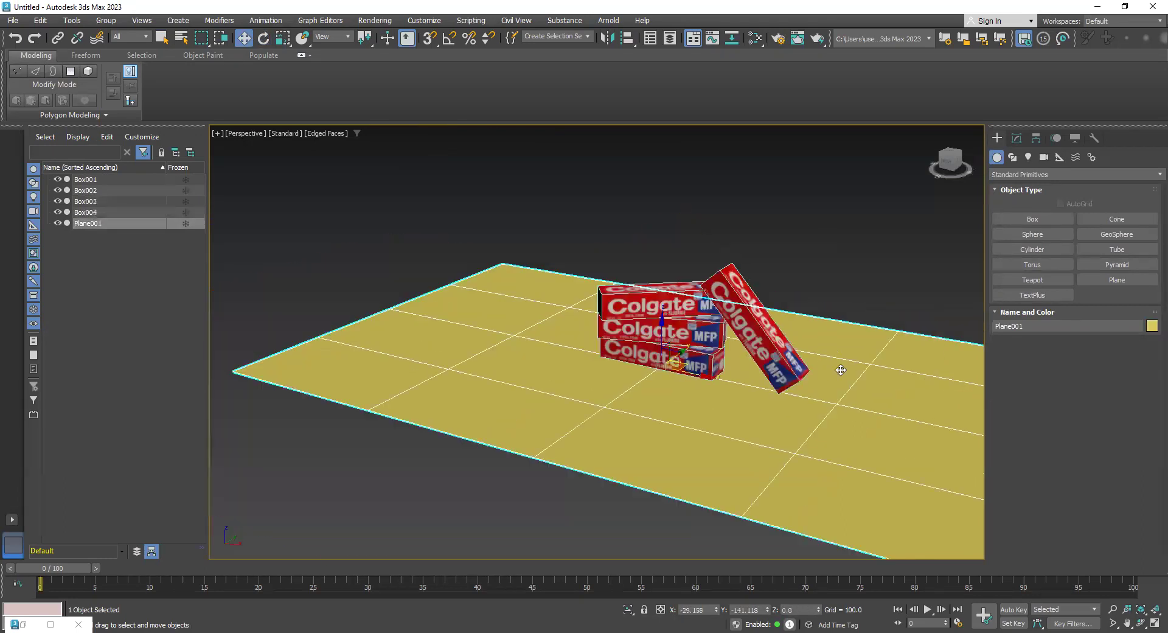
{"action": "key", "text": "r"}
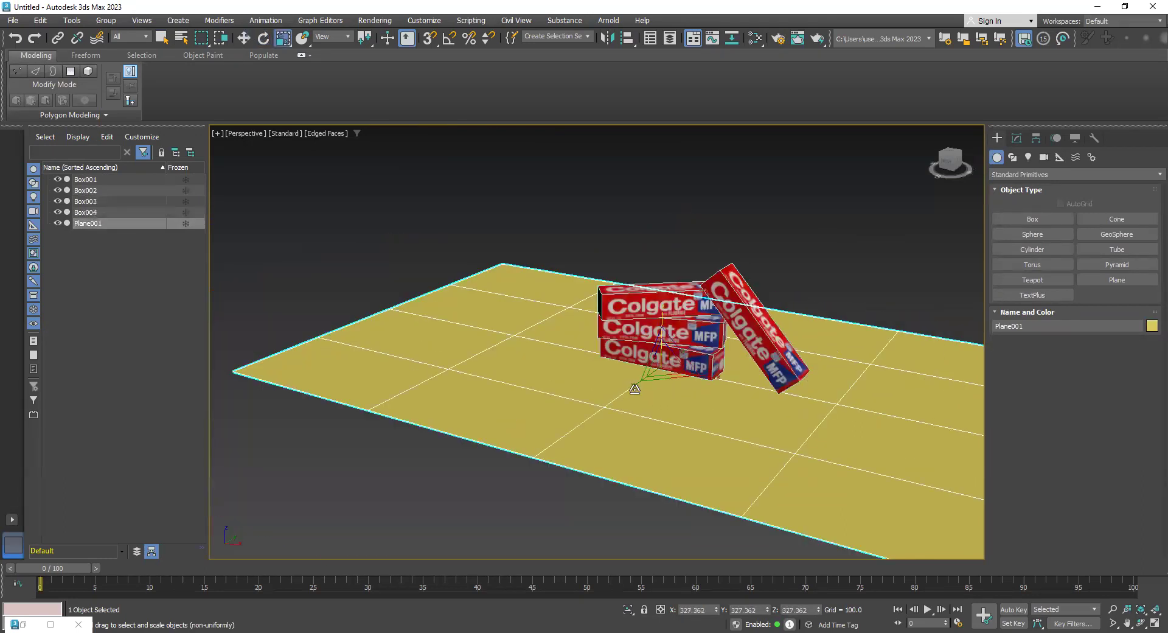
{"action": "left_click_drag", "start_coordinate": [634, 396], "coordinate": [615, 435]}
{"action": "middle_click_drag", "start_coordinate": [855, 394], "coordinate": [749, 395]}
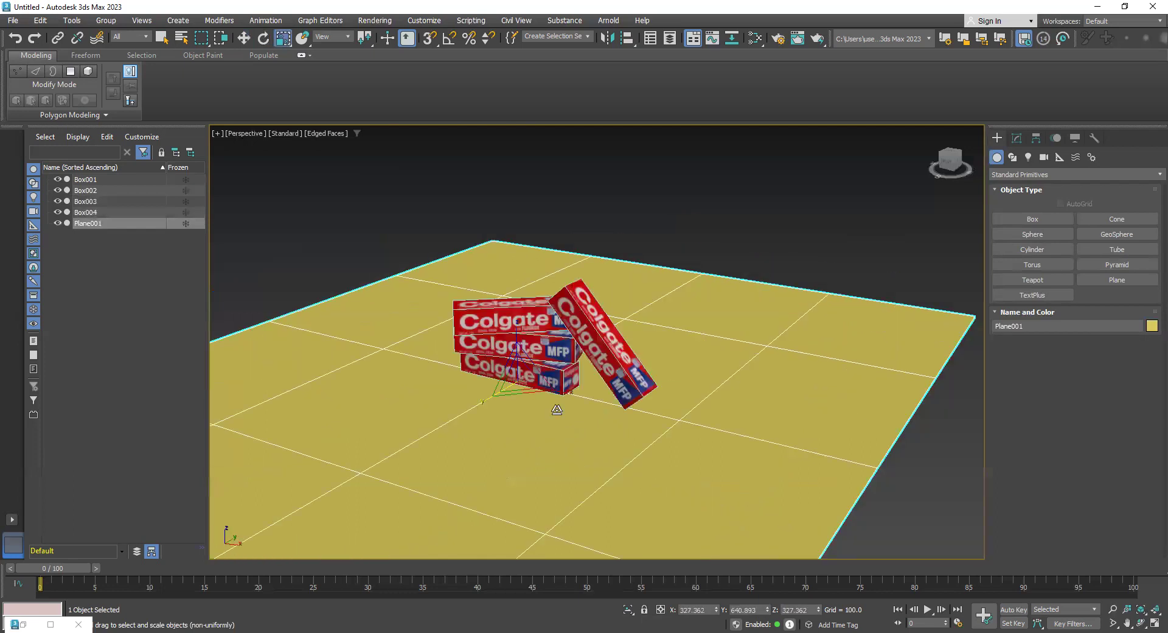
{"action": "left_click_drag", "start_coordinate": [579, 399], "coordinate": [632, 407]}
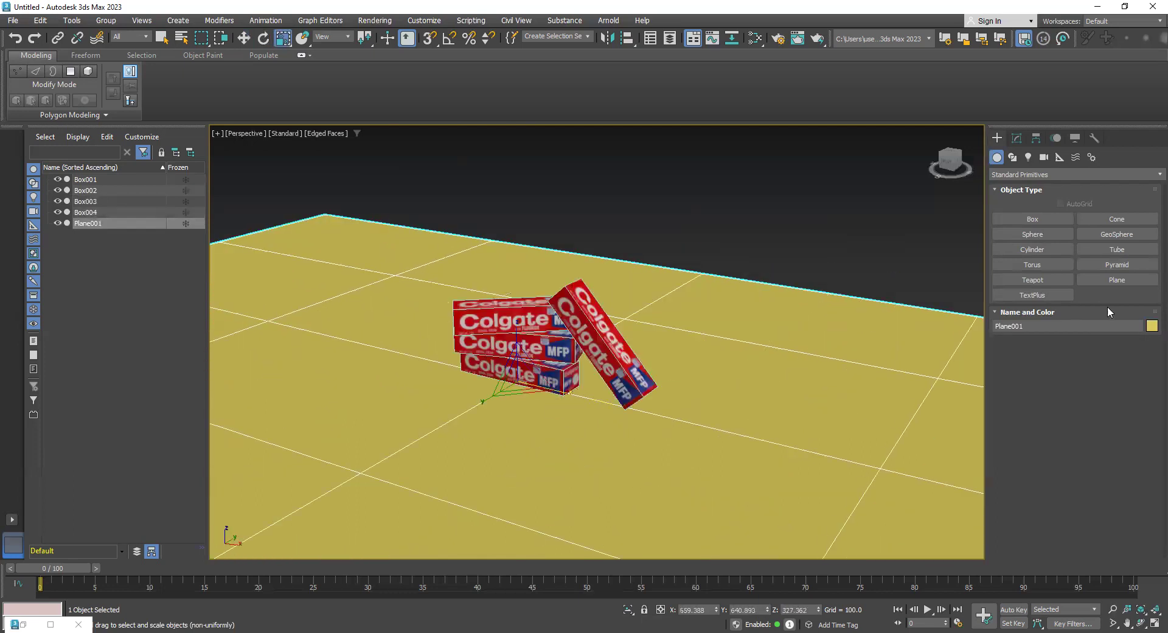
Set the ground plane's object color to pale pink.
{"action": "left_click", "coordinate": [1152, 327]}
{"action": "left_click", "coordinate": [678, 270]}
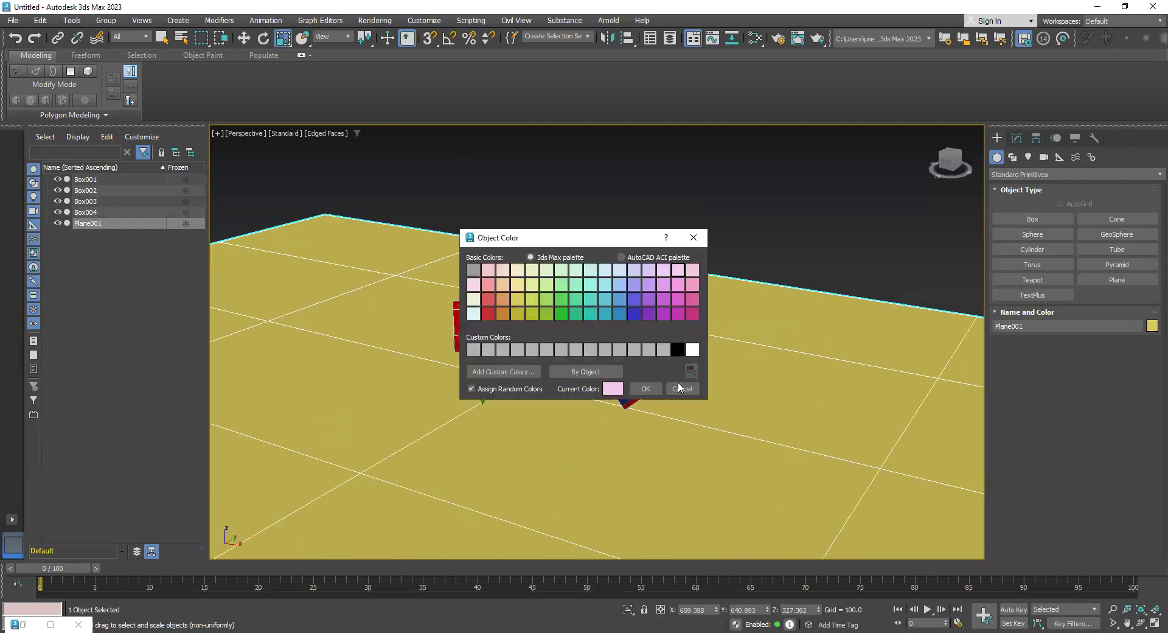
{"action": "left_click", "coordinate": [652, 391]}
{"action": "scroll", "coordinate": [874, 351], "scroll_direction": "down", "scroll_amount": 3}
{"action": "middle_click_drag", "start_coordinate": [876, 349], "coordinate": [763, 332]}
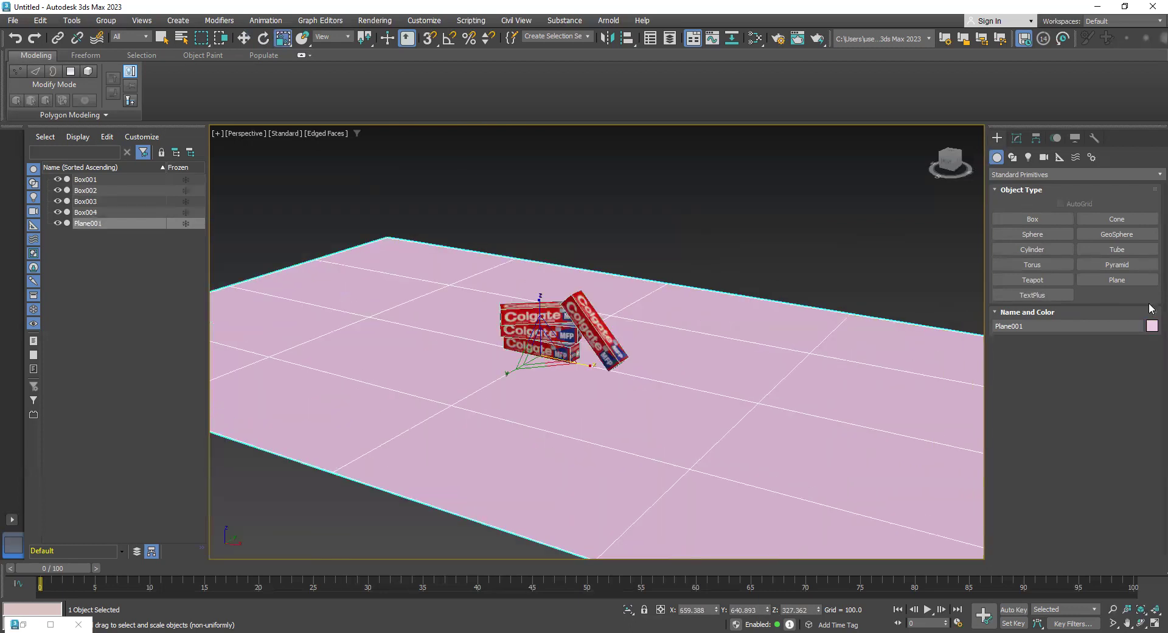
Set the ground plane's object color to white.
{"action": "left_click", "coordinate": [1152, 327]}
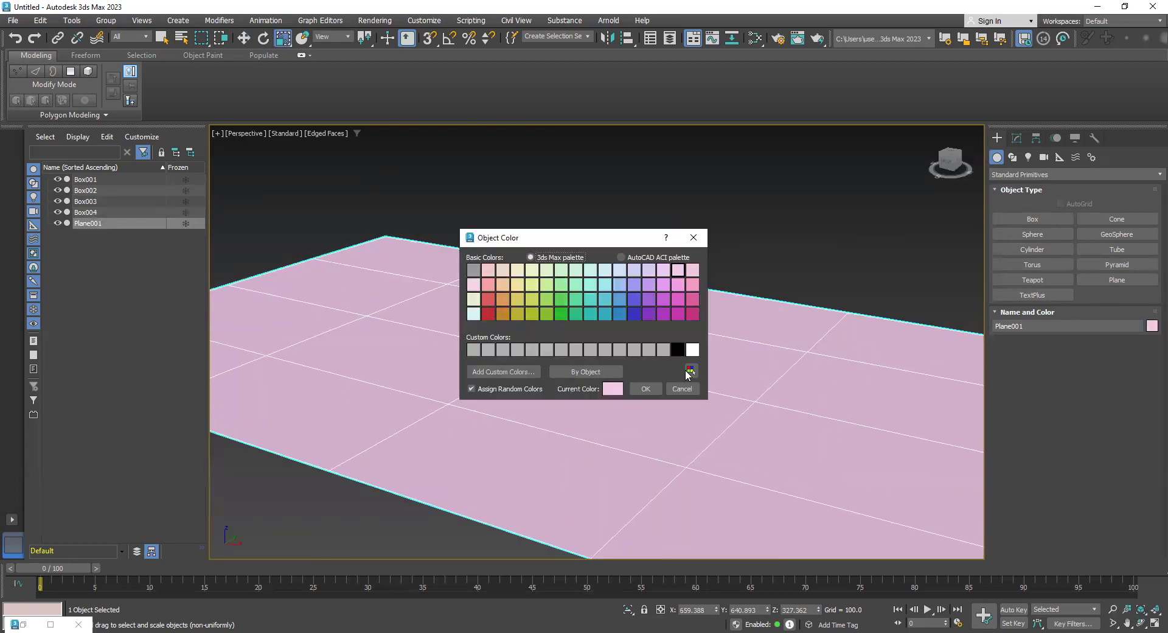
{"action": "left_click", "coordinate": [693, 349]}
{"action": "left_click", "coordinate": [644, 391]}
{"action": "middle_click_drag", "start_coordinate": [848, 317], "coordinate": [743, 328]}
Add an Edit Poly modifier to the ground plane and activate vertex selection.
{"action": "left_click", "coordinate": [1019, 141]}
{"action": "left_click", "coordinate": [1031, 172]}
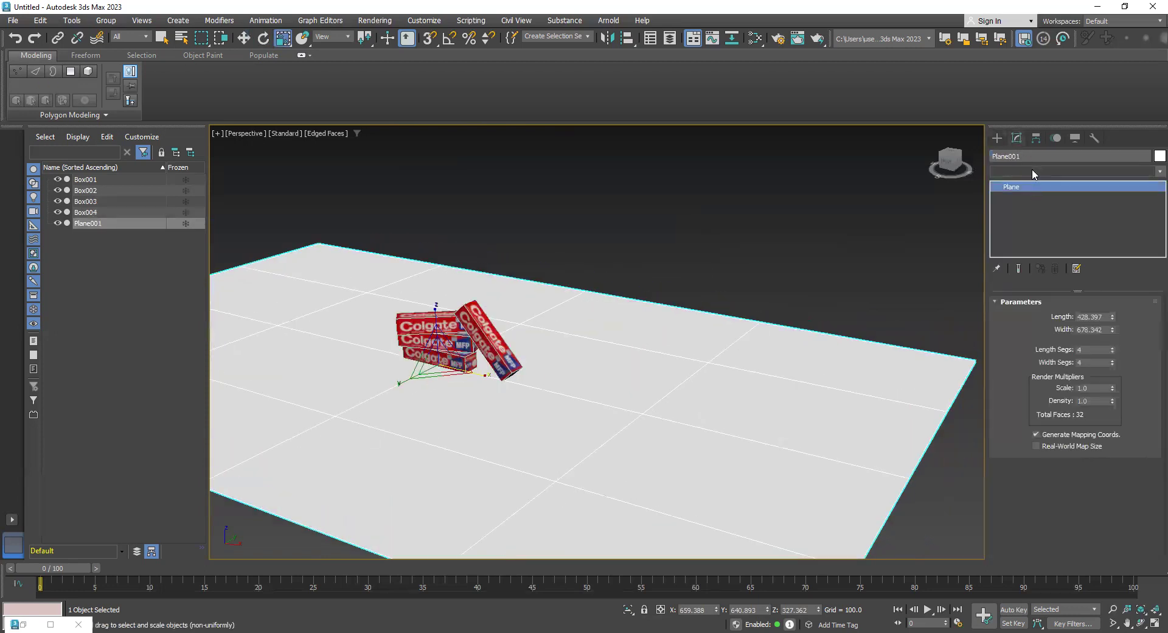
{"action": "key", "text": "e"}
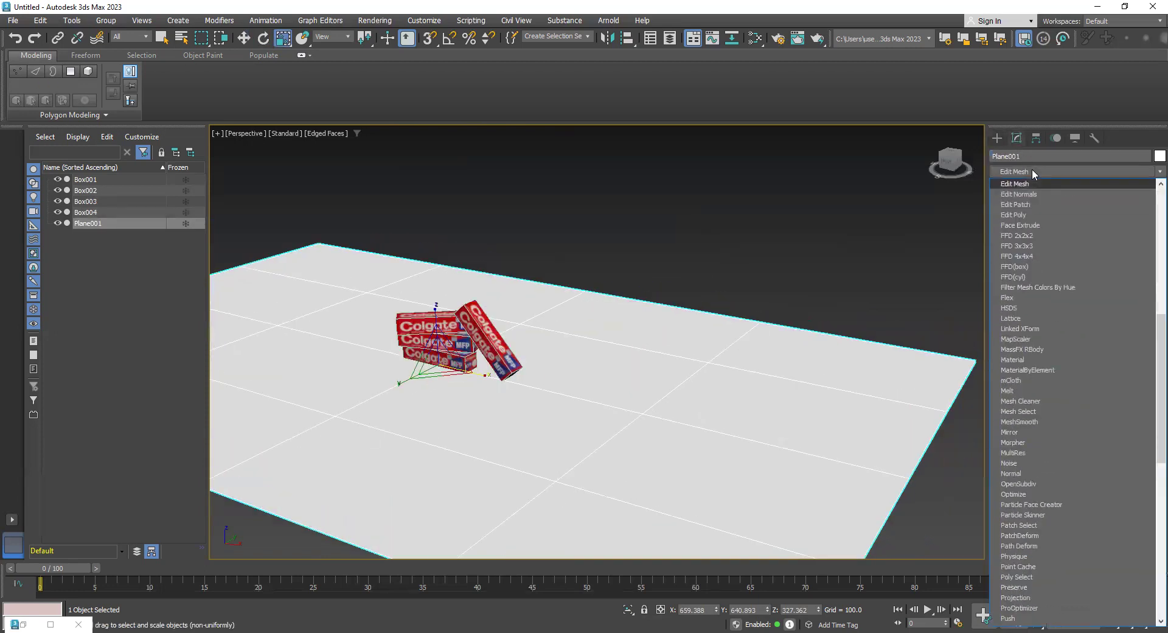
{"action": "left_click", "coordinate": [1041, 213]}
{"action": "left_click", "coordinate": [1043, 397]}
Select the five vertices along the plane's back edge and raise them to Z about 2012 as a sloping backdrop.
{"action": "middle_click_drag", "start_coordinate": [793, 415], "coordinate": [741, 388], "text": "alt"}
{"action": "left_click_drag", "start_coordinate": [850, 287], "coordinate": [731, 511]}
{"action": "key", "text": "w"}
{"action": "left_click_drag", "start_coordinate": [776, 343], "coordinate": [821, 143]}
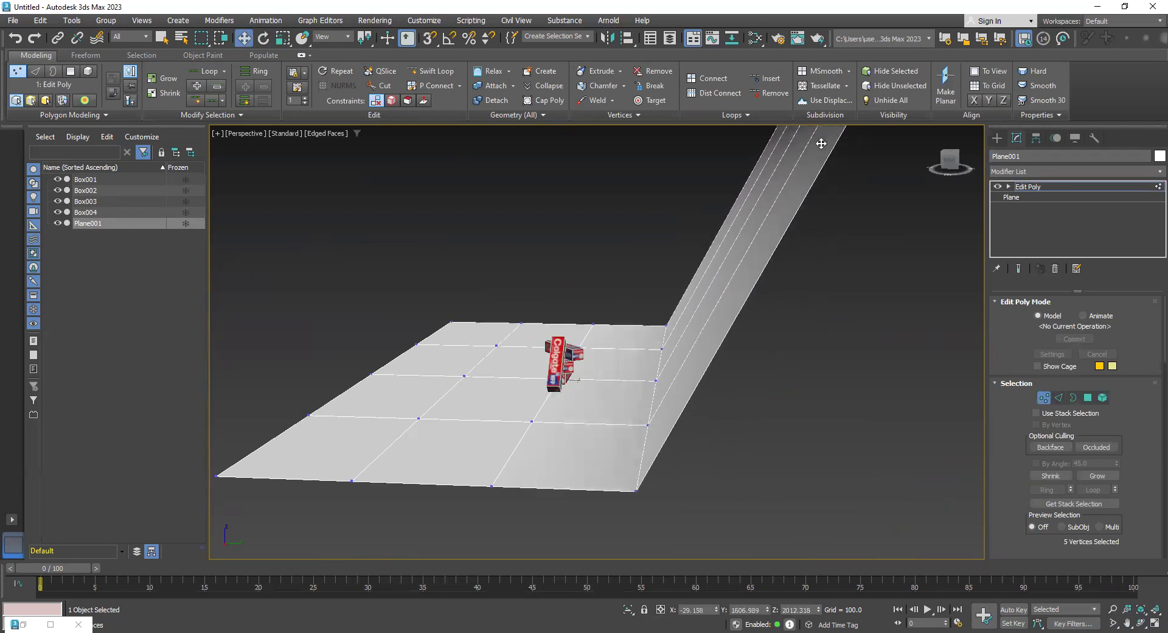
Chamfer the crease edges between the floor and sloping backdrop with a wide bevel and leave edge editing.
{"action": "key", "text": "2"}
{"action": "double_click", "coordinate": [640, 455]}
{"action": "scroll", "coordinate": [1026, 462], "scroll_direction": "down", "scroll_amount": 5}
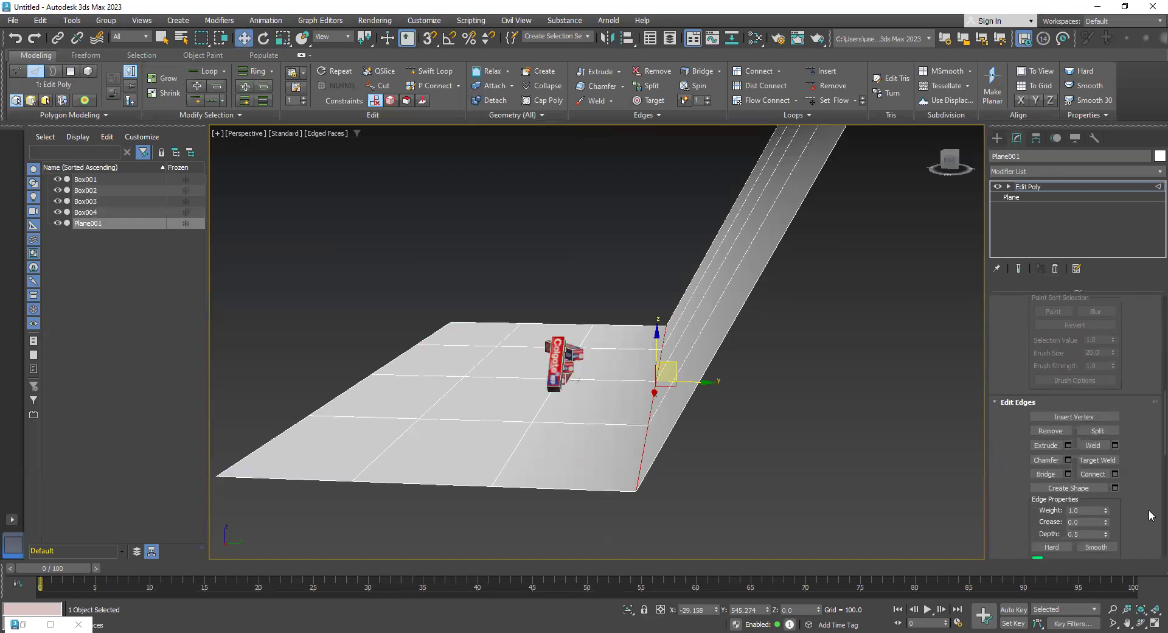
{"action": "scroll", "coordinate": [1150, 485], "scroll_direction": "down", "scroll_amount": 3}
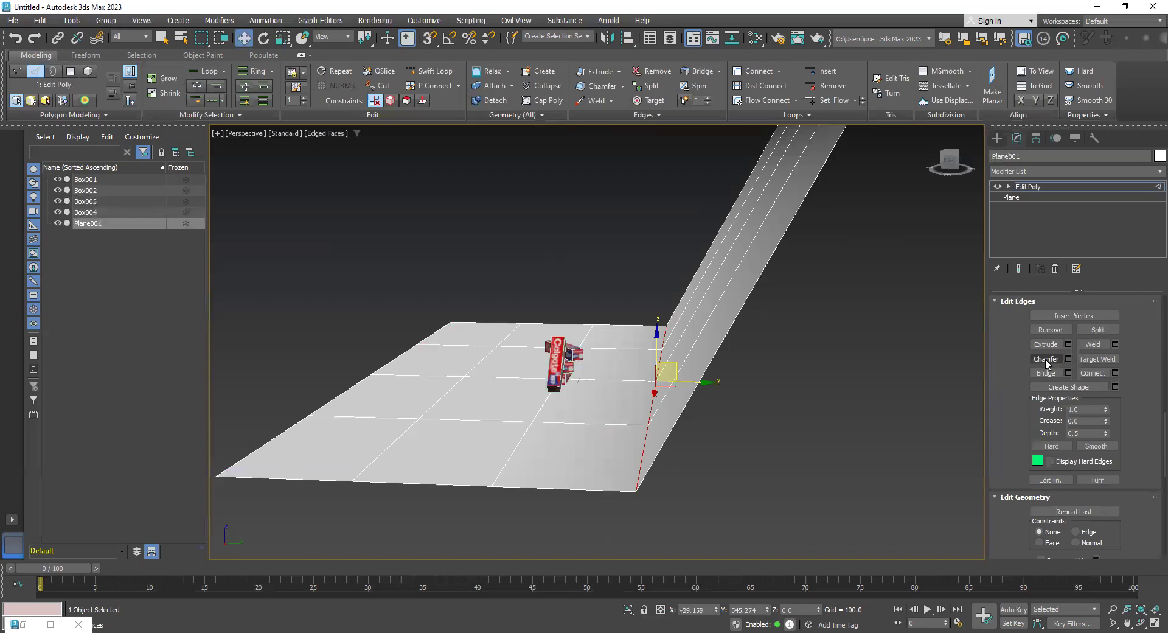
{"action": "left_click", "coordinate": [1045, 358]}
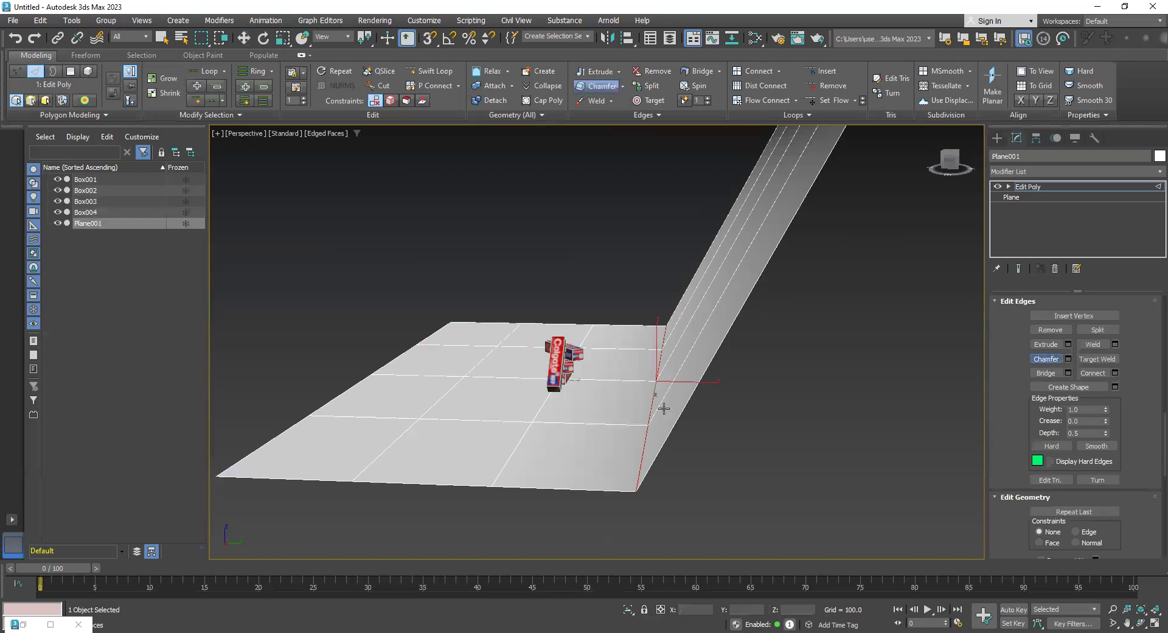
{"action": "left_click_drag", "start_coordinate": [652, 417], "coordinate": [736, 391]}
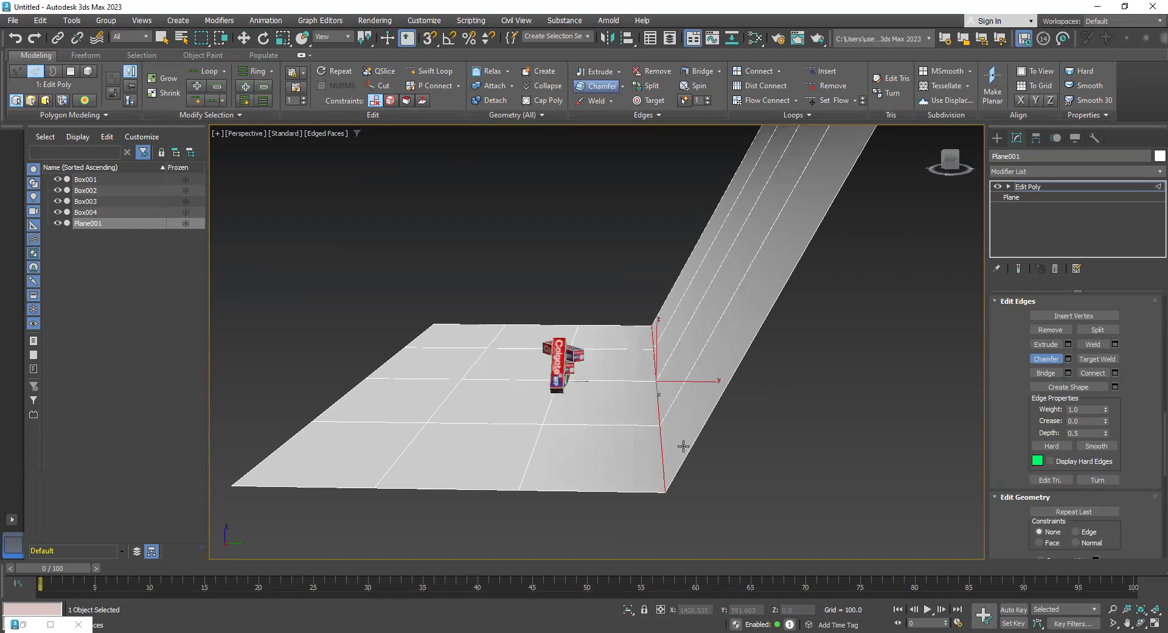
{"action": "left_click_drag", "start_coordinate": [663, 448], "coordinate": [852, 313]}
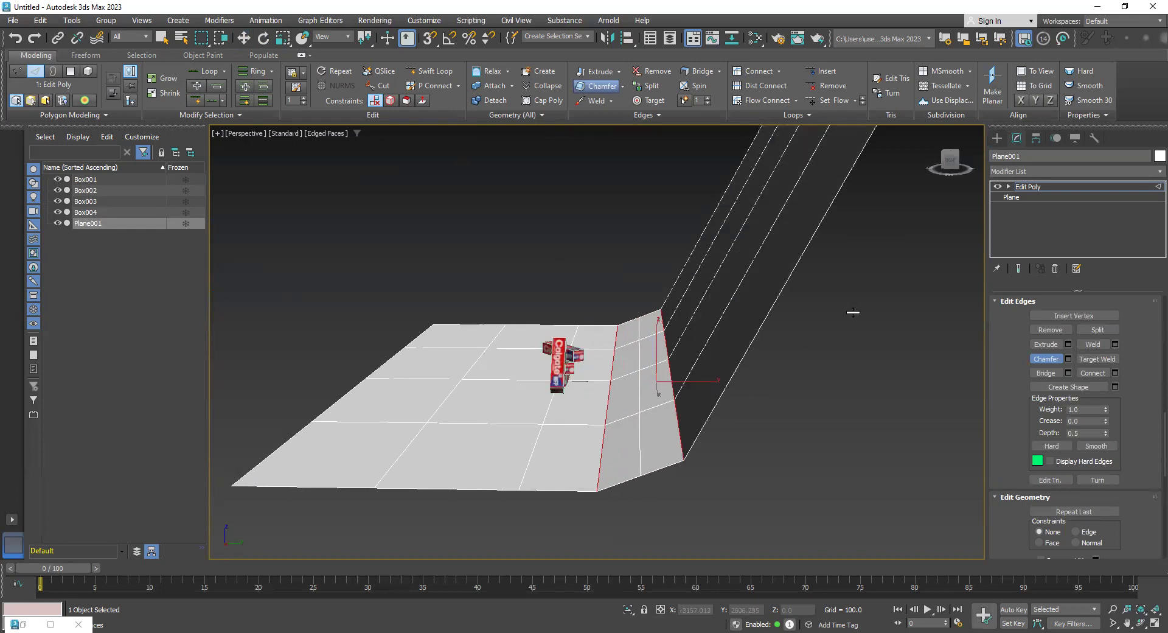
{"action": "middle_click_drag", "start_coordinate": [678, 491], "coordinate": [780, 484], "text": "alt"}
{"action": "key", "text": "w"}
{"action": "middle_click_drag", "start_coordinate": [855, 387], "coordinate": [762, 354]}
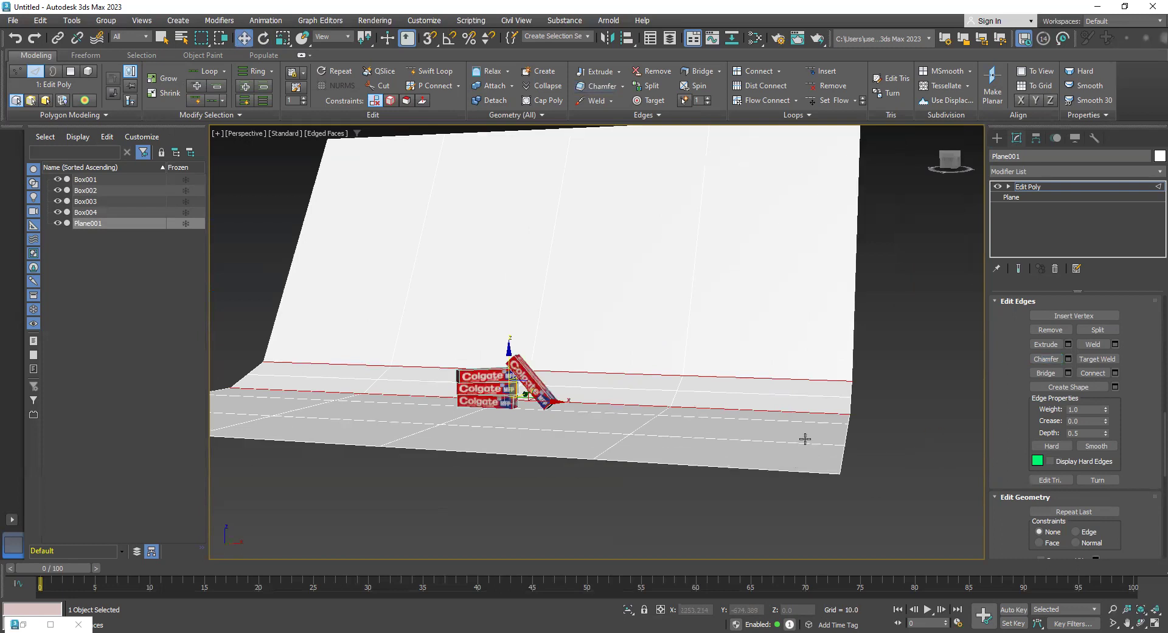
{"action": "left_click", "coordinate": [1048, 192]}
Move the leaning Colgate box closer to the stack, to X about 204.
{"action": "scroll", "coordinate": [555, 417], "scroll_direction": "up", "scroll_amount": 6}
{"action": "middle_click_drag", "start_coordinate": [607, 408], "coordinate": [632, 392]}
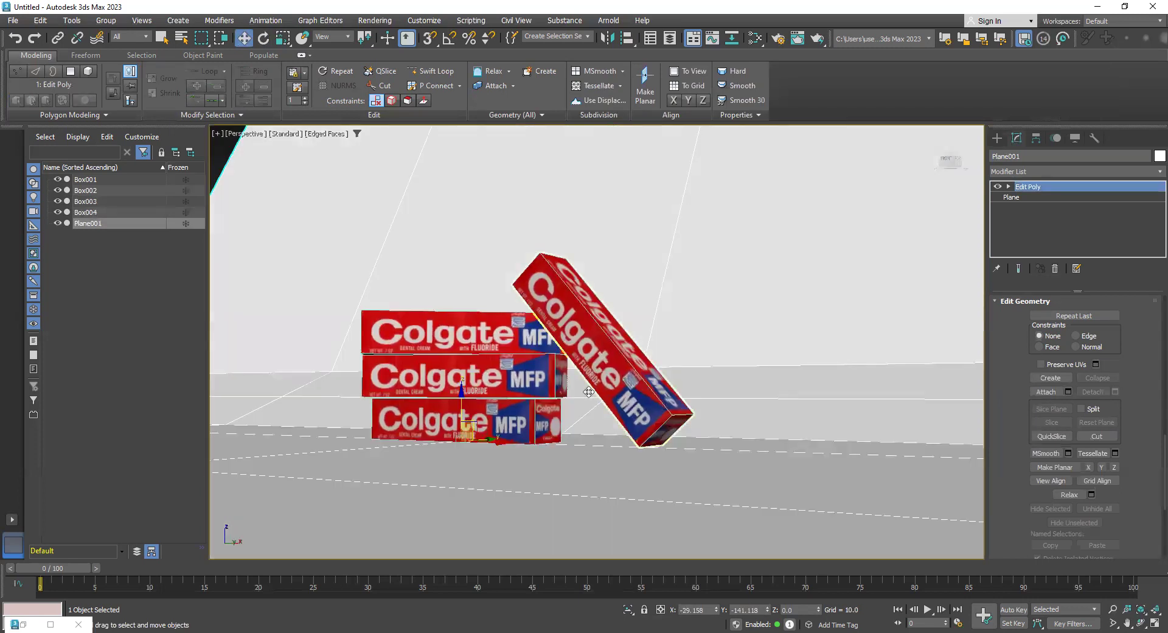
{"action": "scroll", "coordinate": [599, 402], "scroll_direction": "up", "scroll_amount": 2}
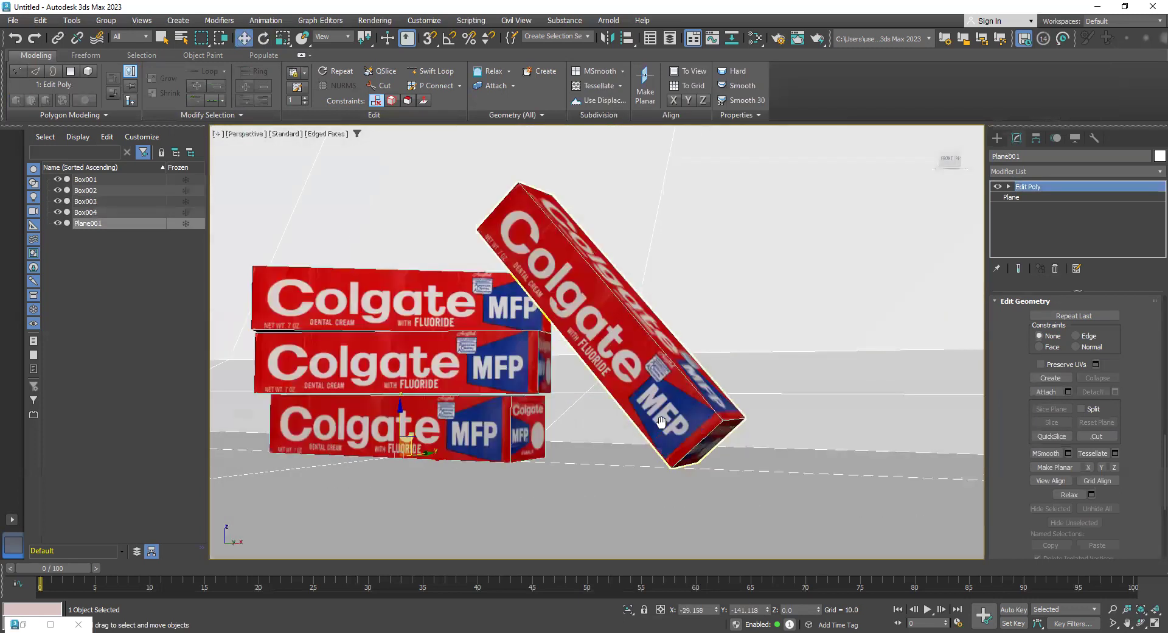
{"action": "middle_click_drag", "start_coordinate": [661, 421], "coordinate": [695, 430]}
{"action": "middle_click_drag", "start_coordinate": [568, 434], "coordinate": [707, 316], "text": "alt"}
{"action": "left_click", "coordinate": [708, 319]}
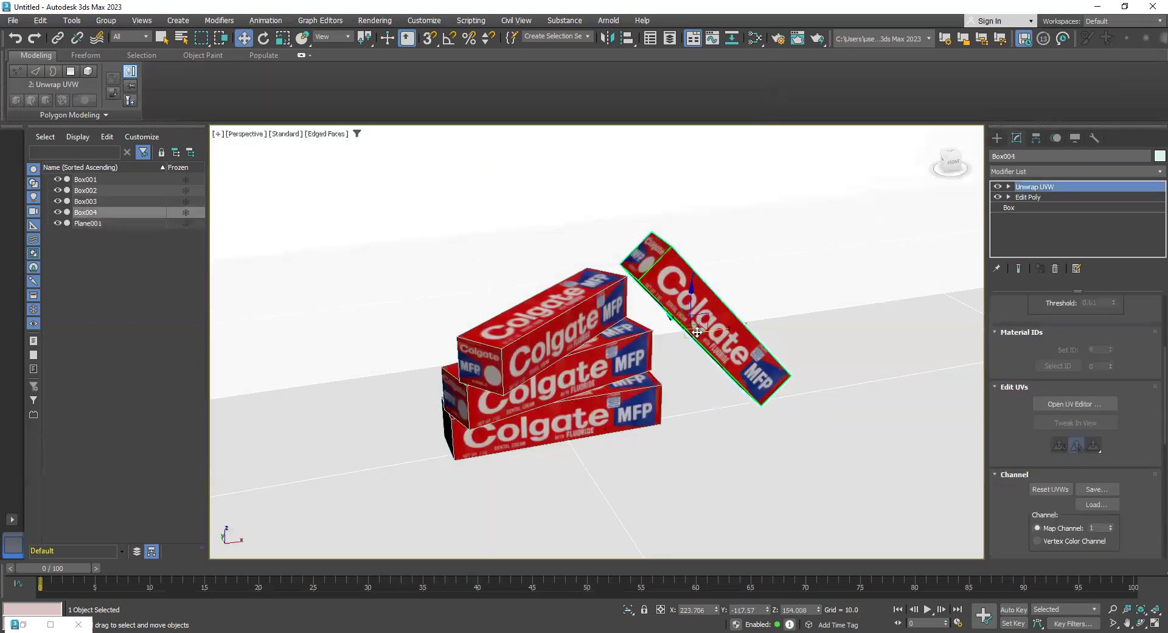
{"action": "left_click_drag", "start_coordinate": [722, 326], "coordinate": [688, 338]}
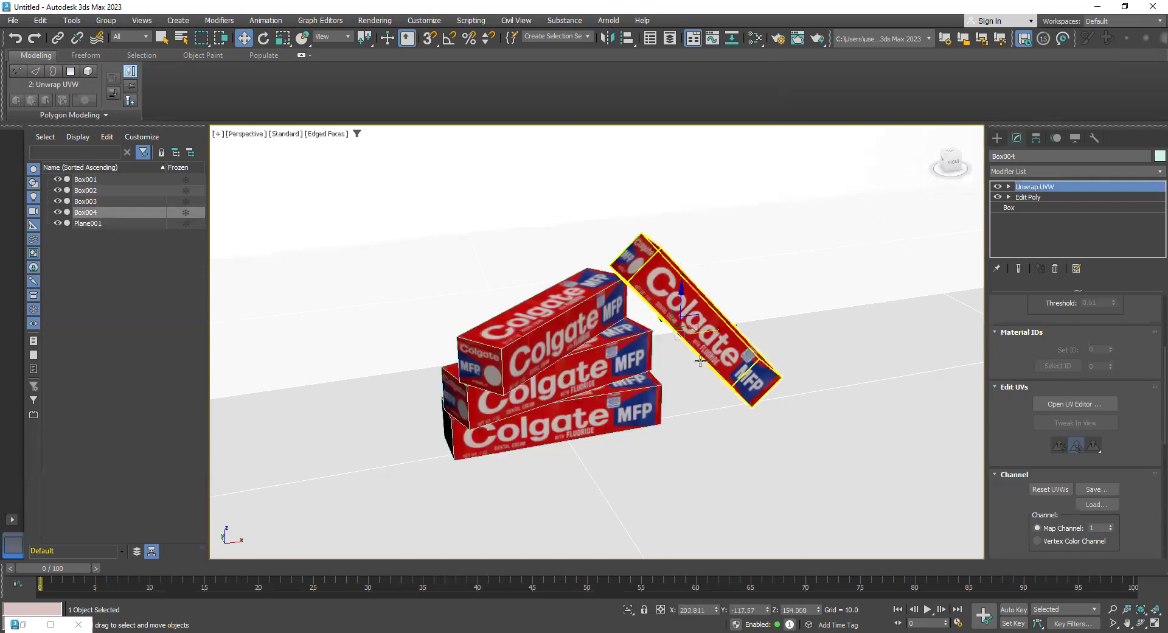
Rotate the bottom box of the stack around the vertical axis to about -24°.
{"action": "middle_click_drag", "start_coordinate": [687, 337], "coordinate": [648, 322], "text": "alt"}
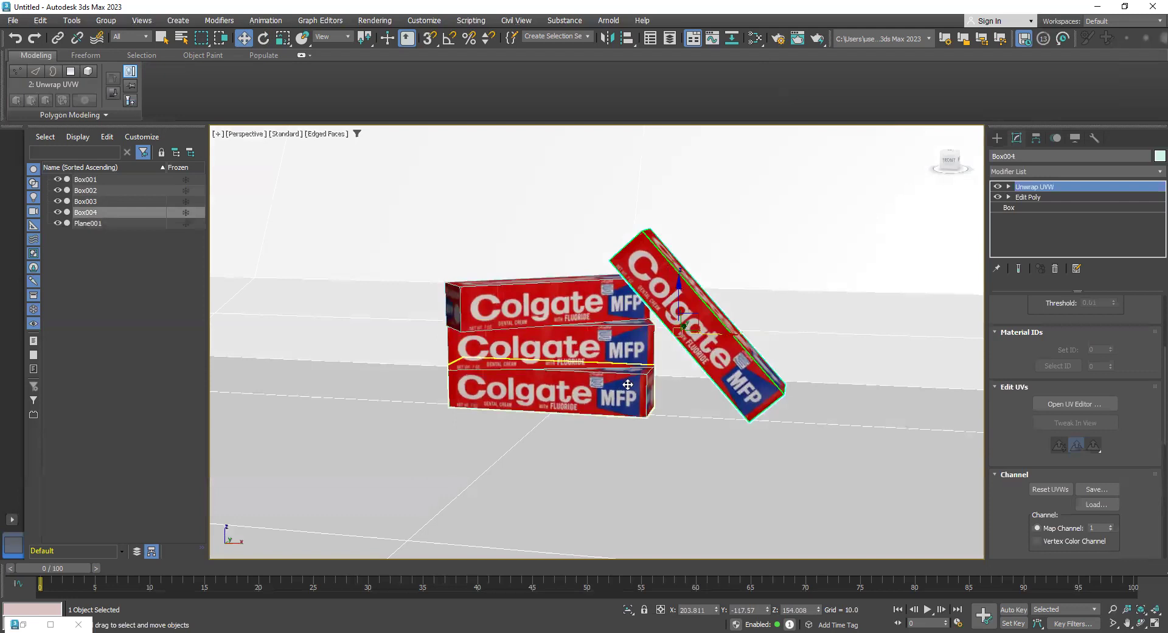
{"action": "left_click", "coordinate": [566, 403]}
{"action": "key", "text": "e"}
{"action": "left_click_drag", "start_coordinate": [564, 417], "coordinate": [537, 415]}
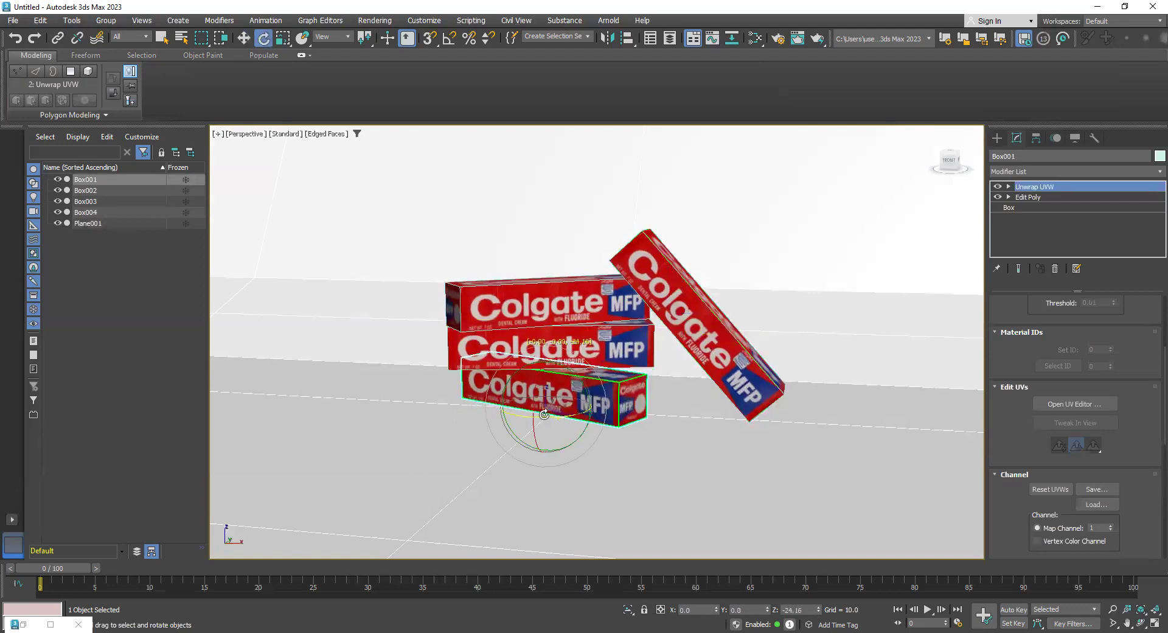
{"action": "left_click", "coordinate": [618, 343]}
{"action": "left_click_drag", "start_coordinate": [575, 372], "coordinate": [624, 358]}
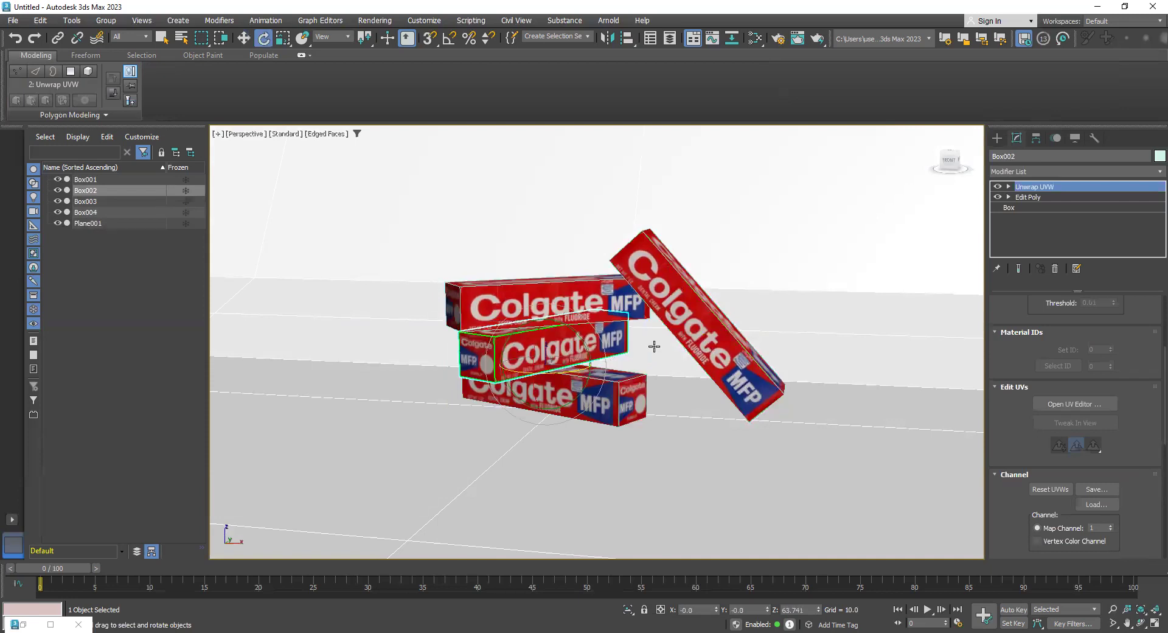
{"action": "middle_click_drag", "start_coordinate": [652, 346], "coordinate": [624, 341], "text": "alt"}
{"action": "left_click", "coordinate": [549, 295]}
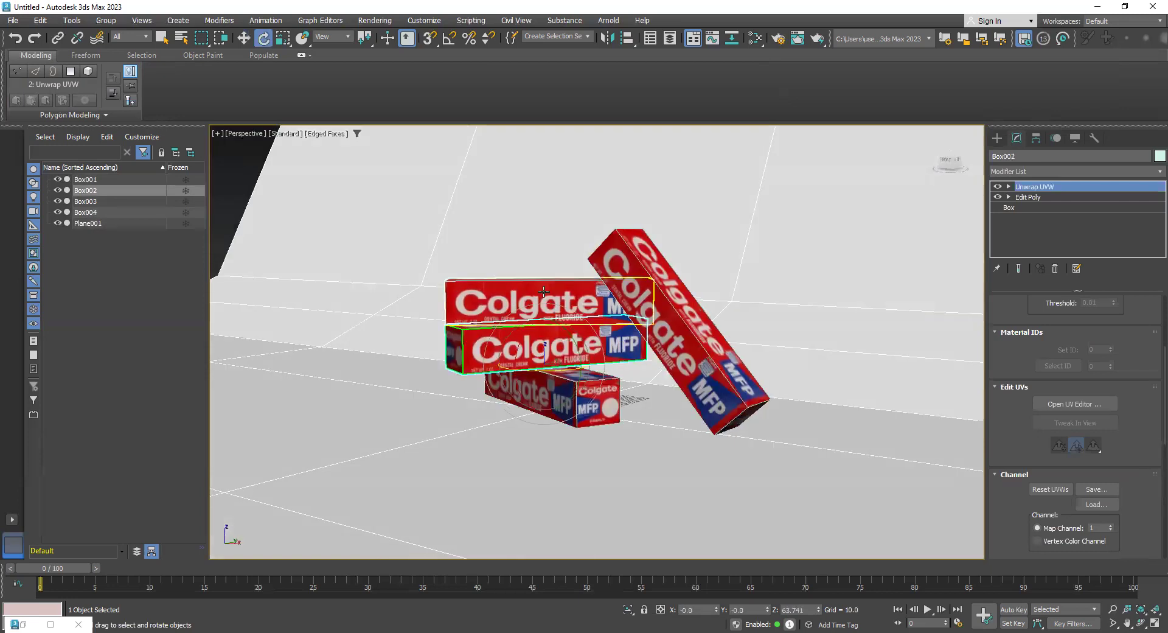
{"action": "middle_click_drag", "start_coordinate": [633, 391], "coordinate": [657, 389], "text": "alt"}
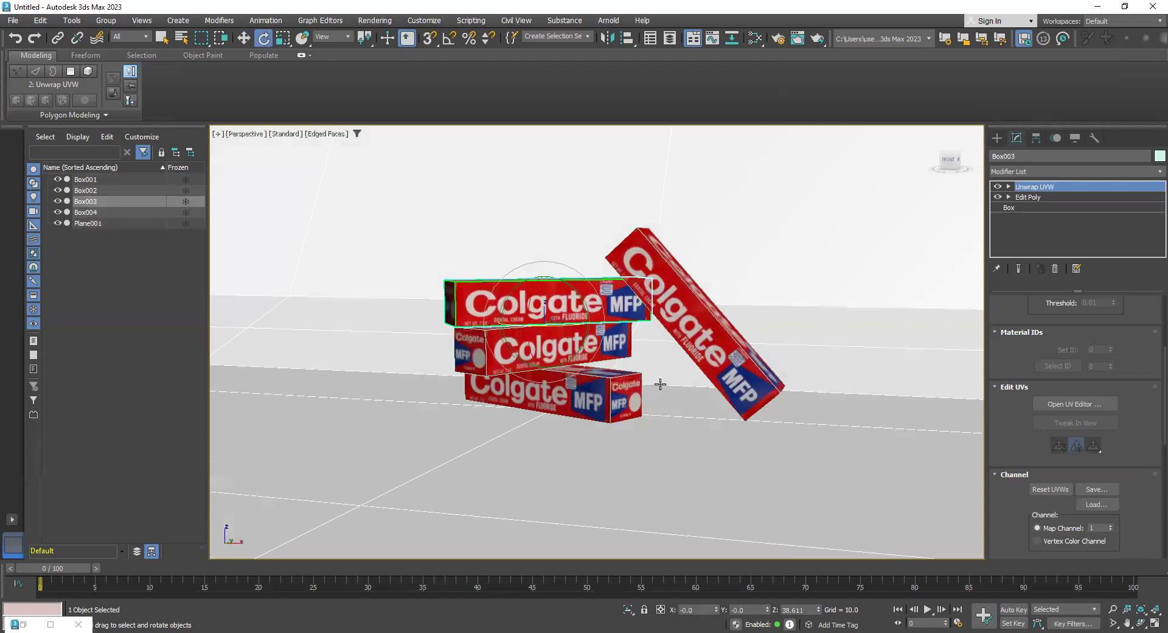
{"action": "key", "text": "ctrl+z"}
{"action": "key", "text": "ctrl+z"}
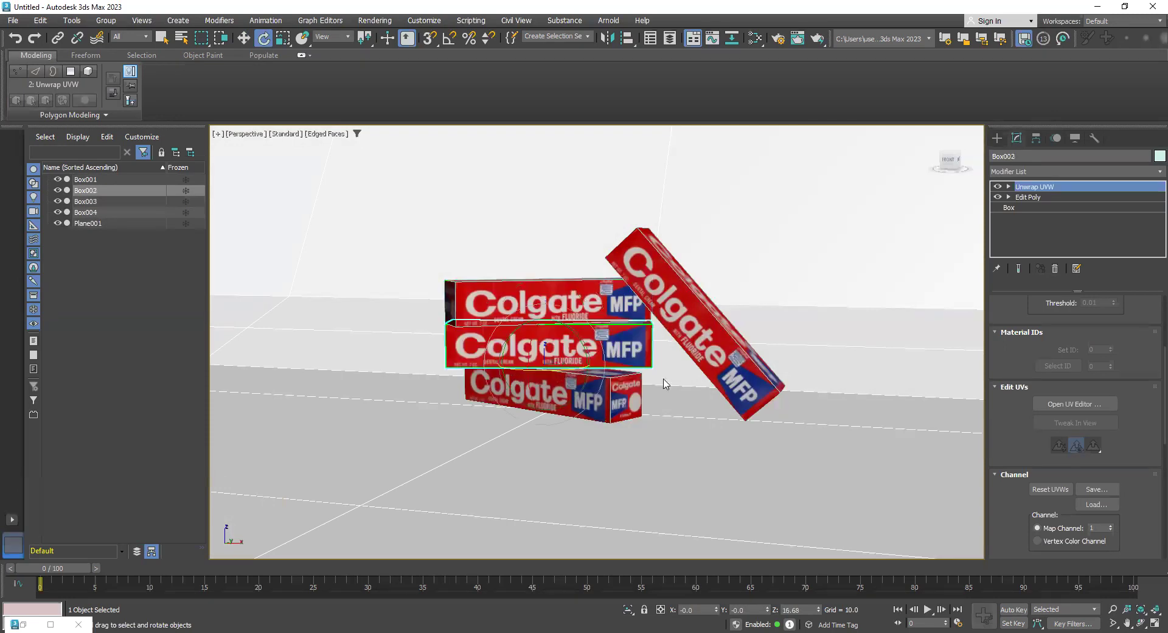
Render the perspective view of the toothpaste boxes.
{"action": "key", "text": "shift+q"}
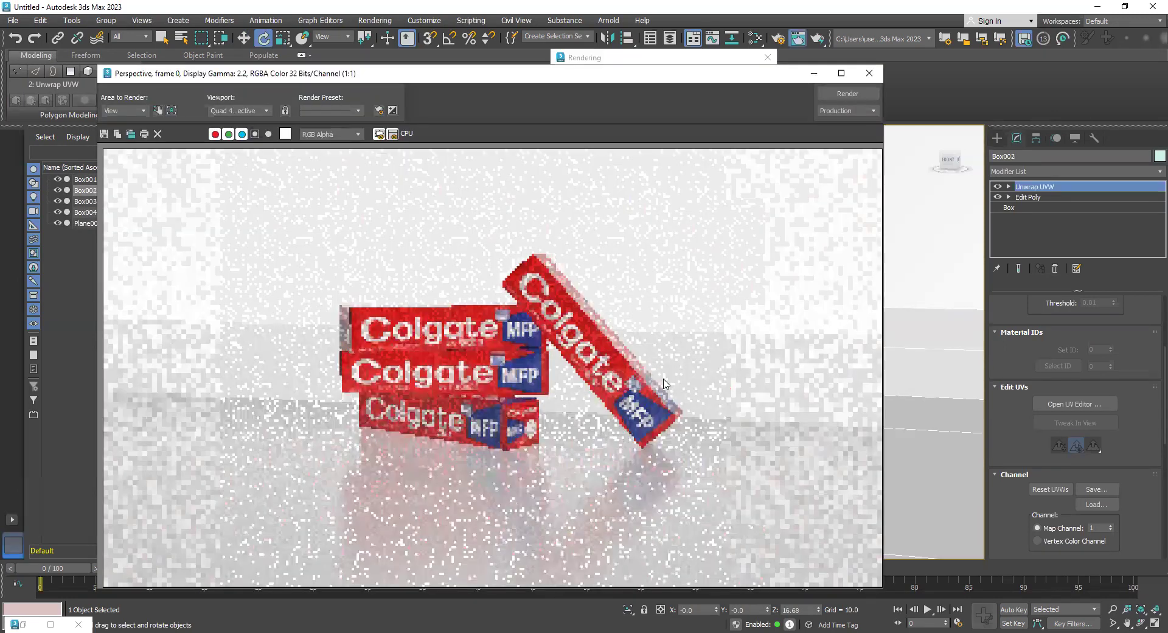